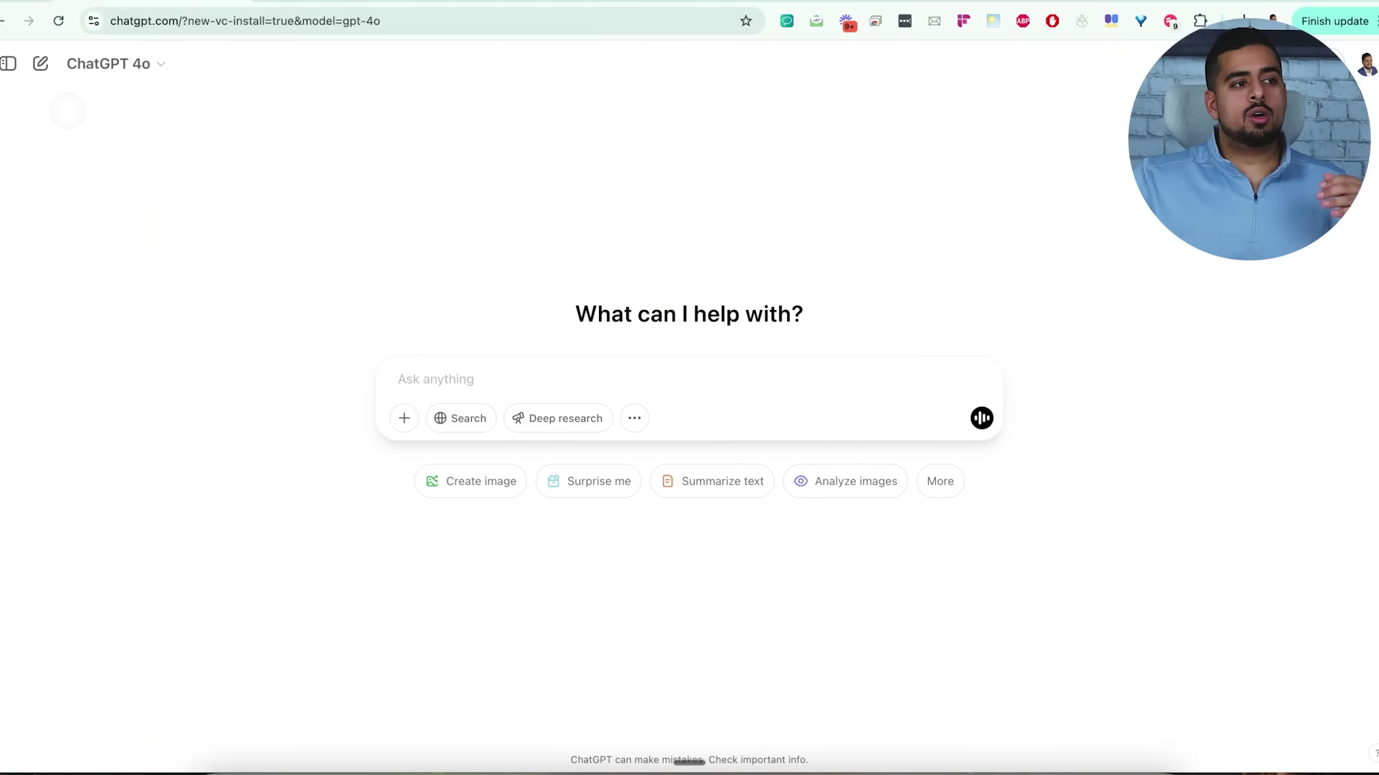
# Step: Keep GPT-4o as the model and switch the message box to Create image mode
pyautogui.click(120, 64)
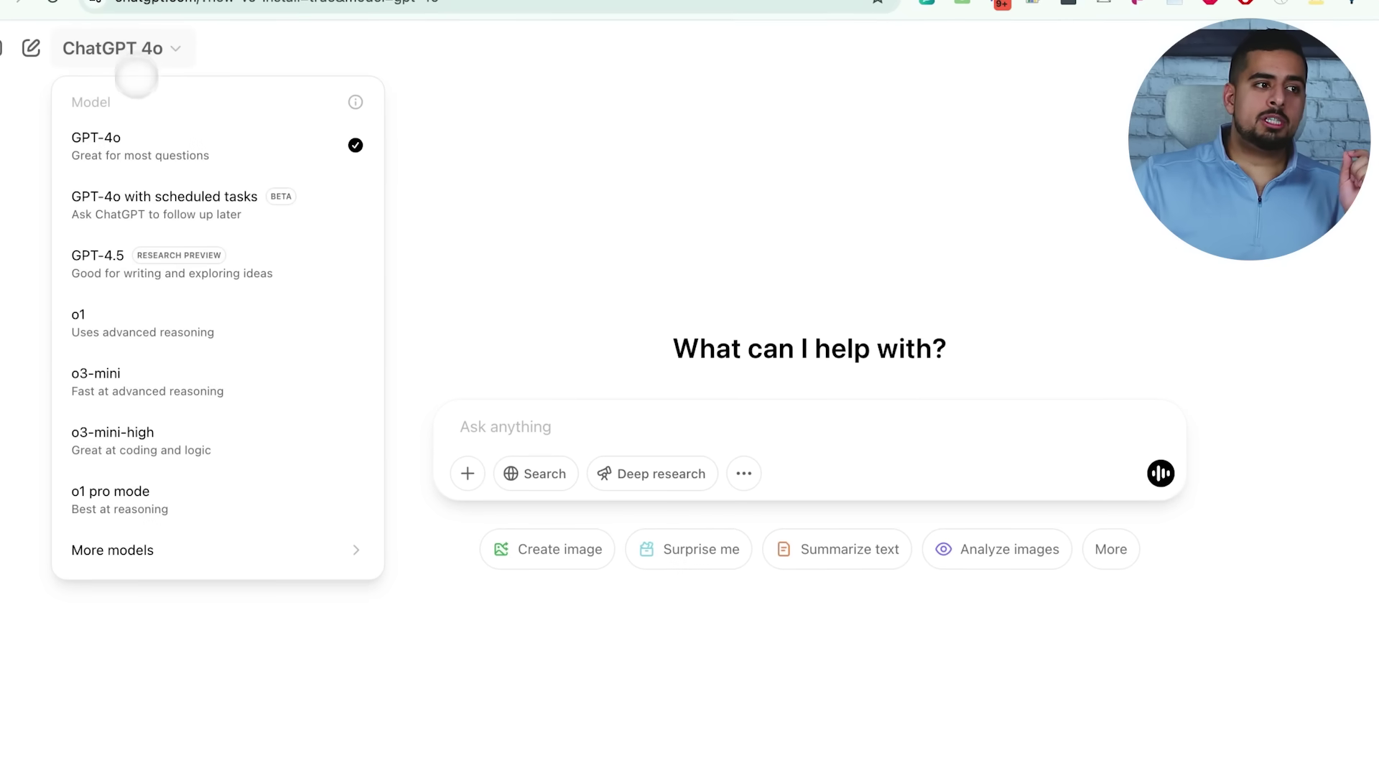
pyautogui.click(169, 143)
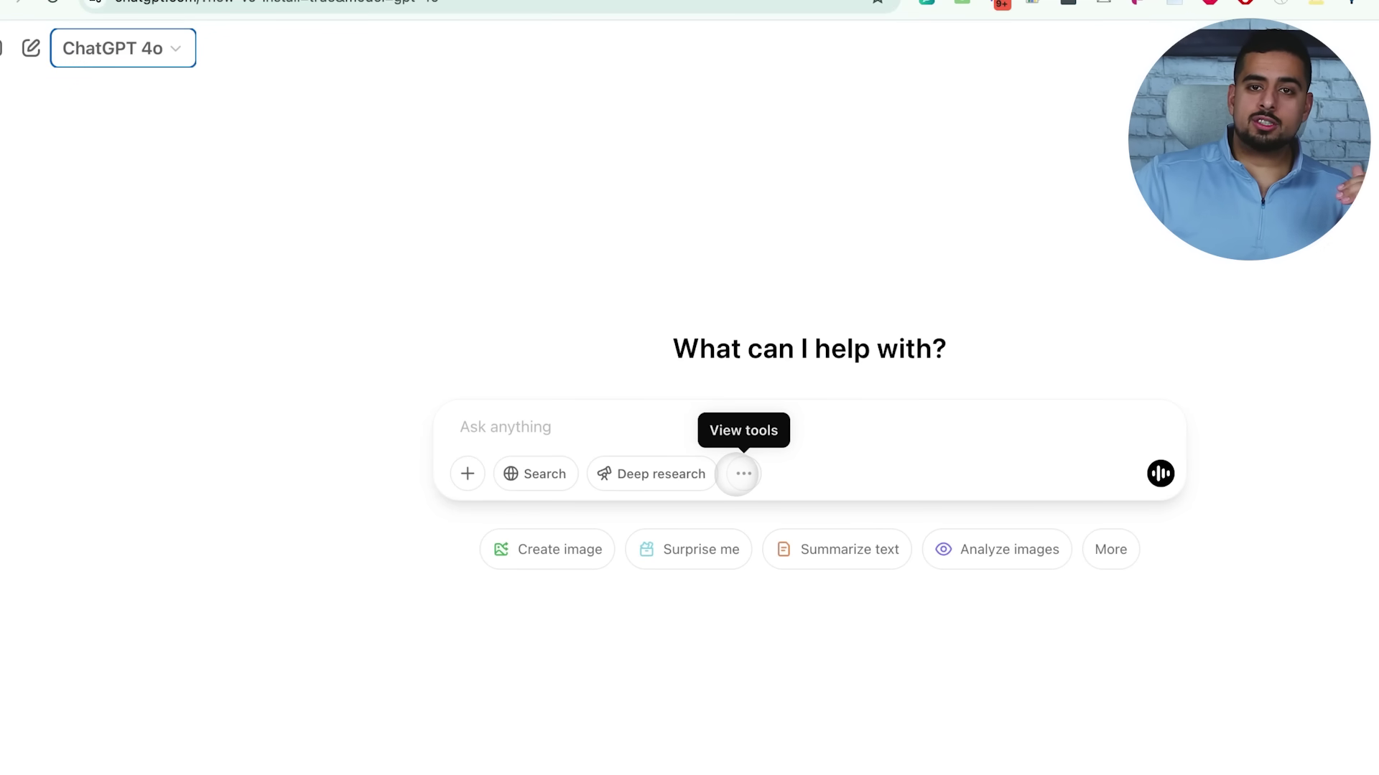
pyautogui.click(743, 473)
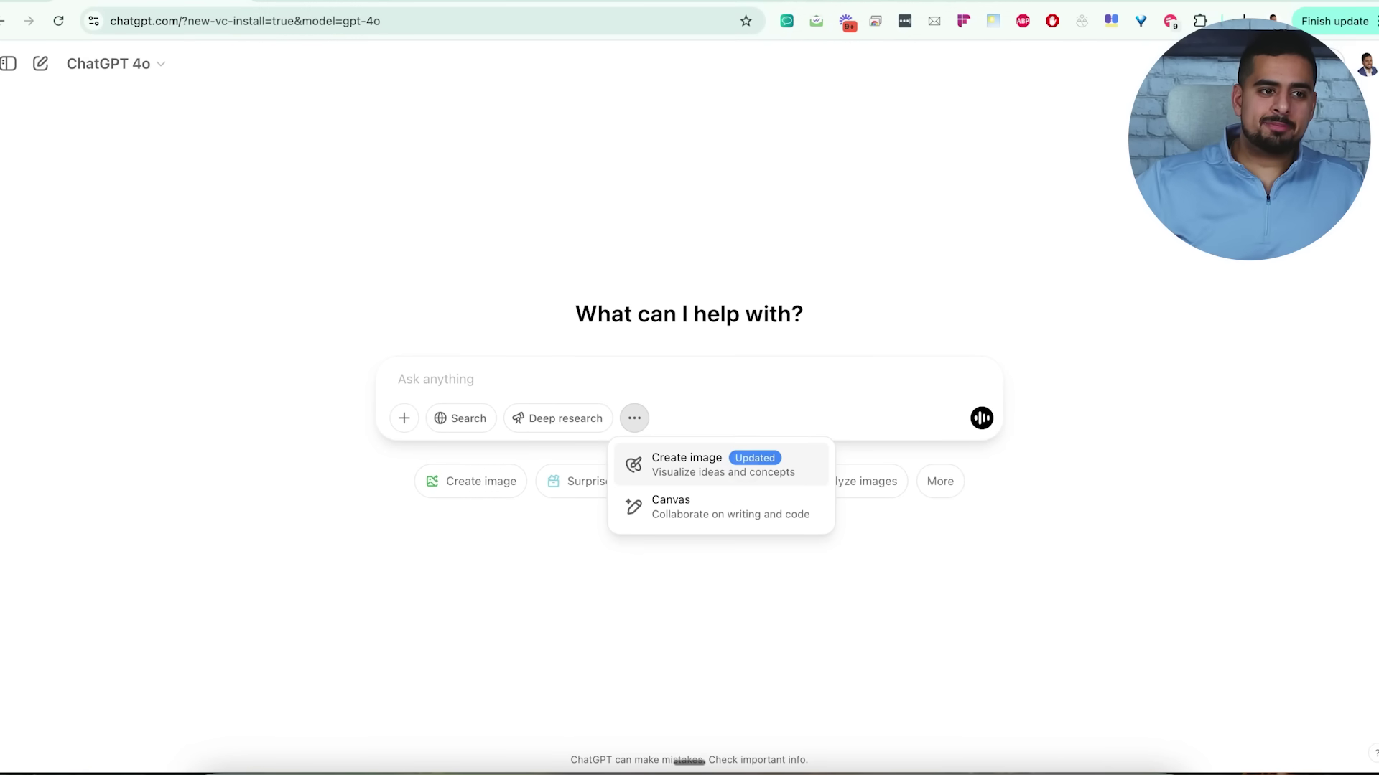
pyautogui.click(739, 464)
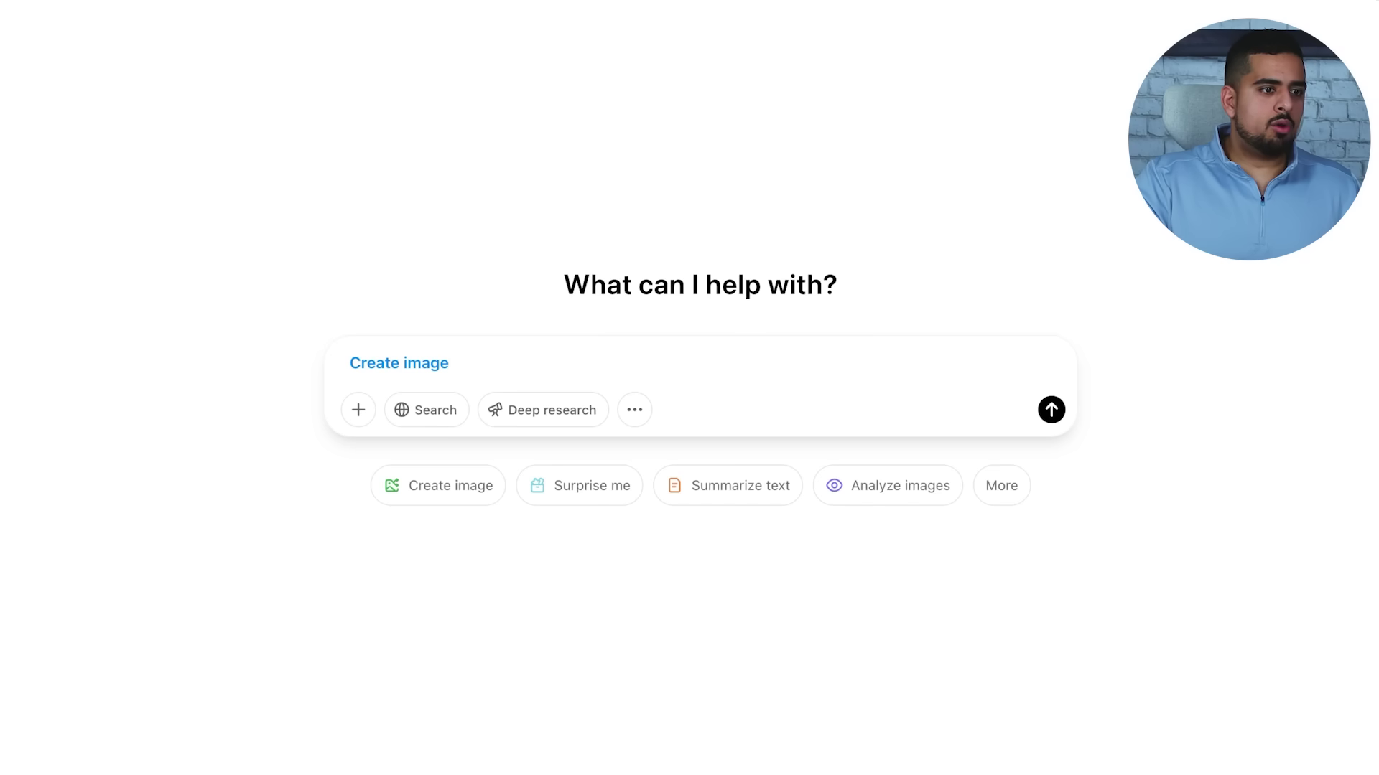
# Step: Paste and send the sculpture-in-poly-format prompt, then scroll to the low-poly bust result
pyautogui.write('Generate a image of a sculpture in poly format.')
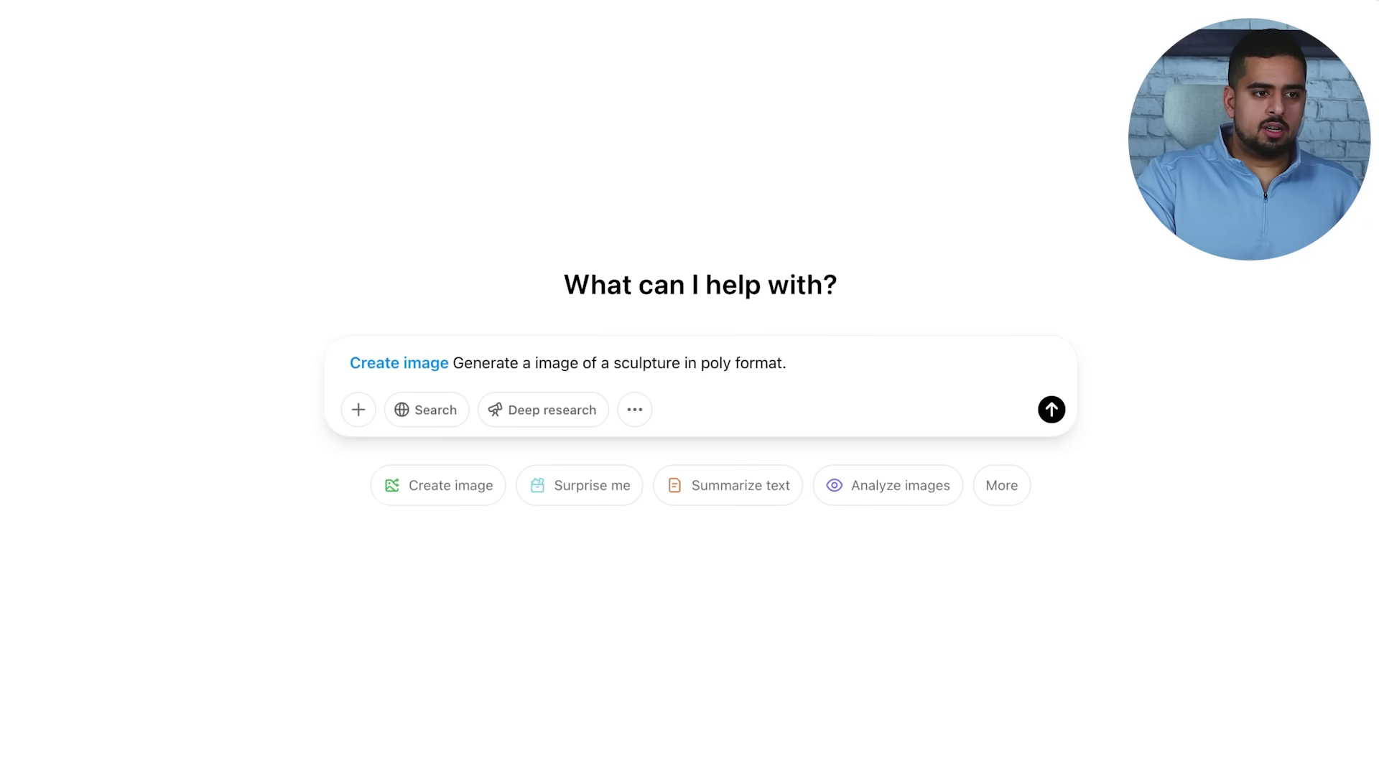
pyautogui.press('Return')
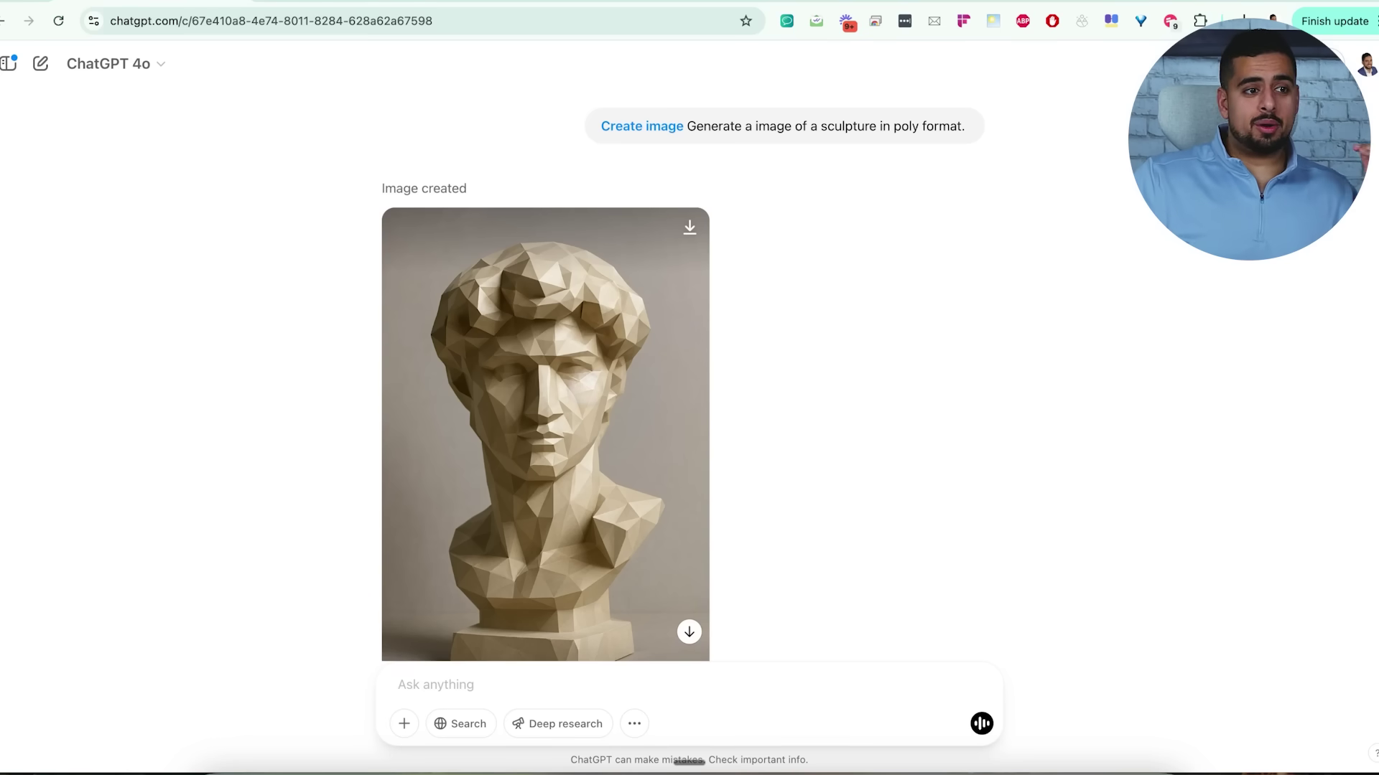
pyautogui.scroll(-3, 620, 366)
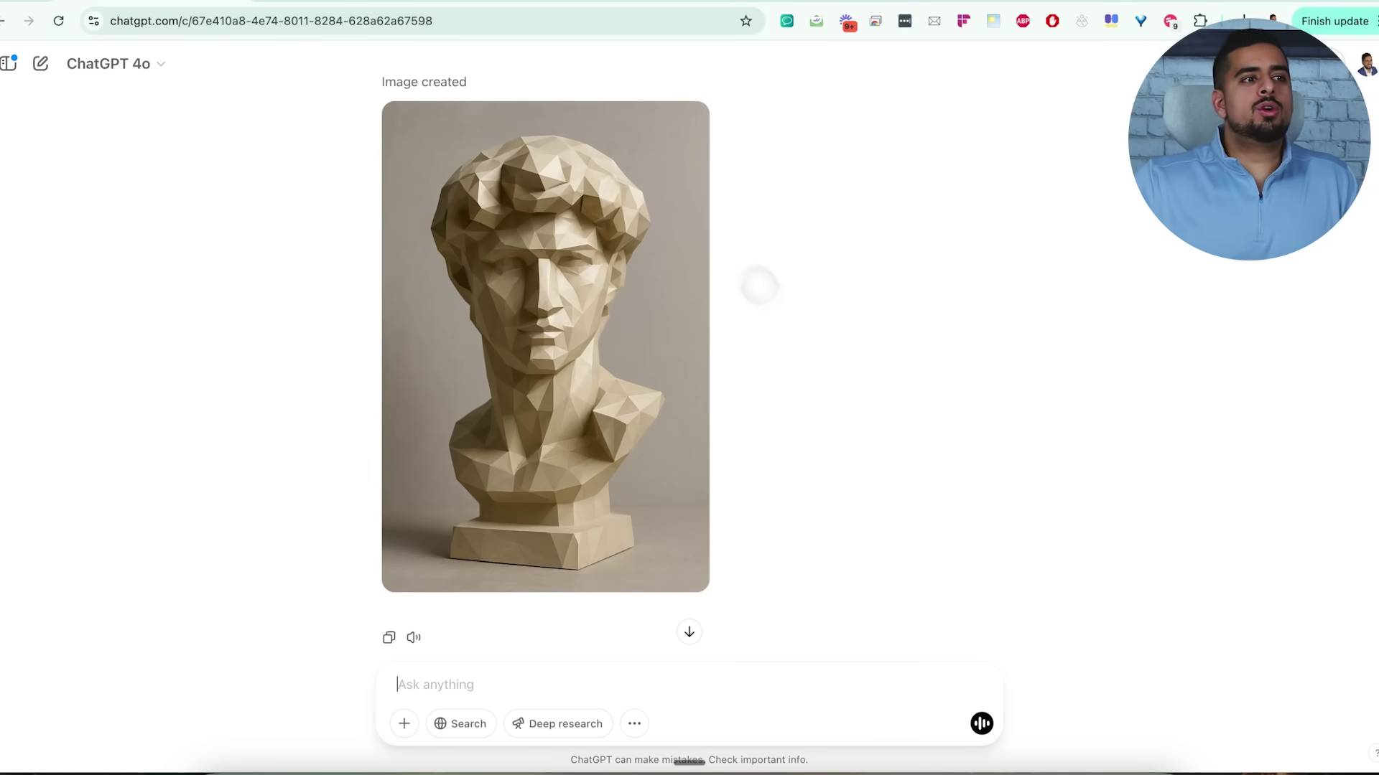
# Step: Open the NeonFlux logo chat and highlight the sans-serif typeface wording in its prompt
pyautogui.click(369, 2)
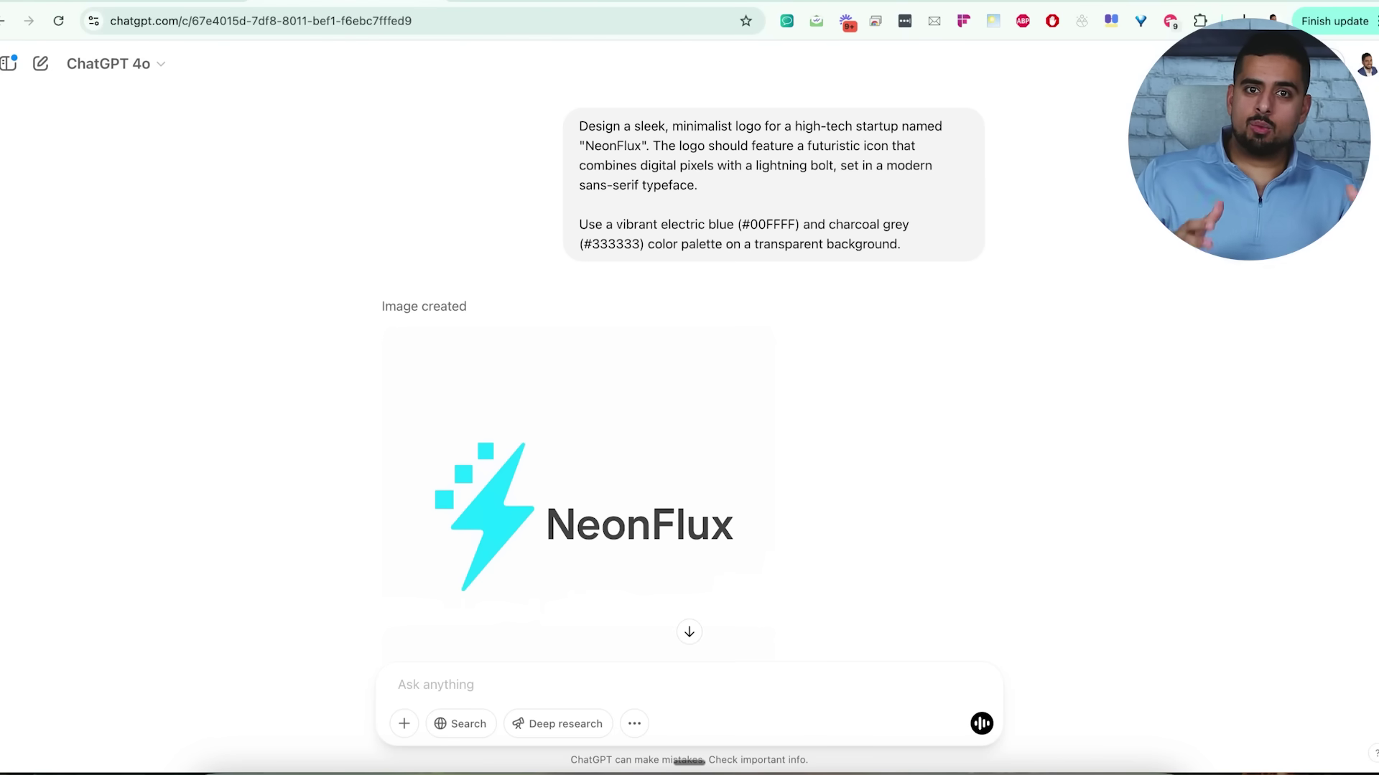
pyautogui.scroll(-1, 539, 129)
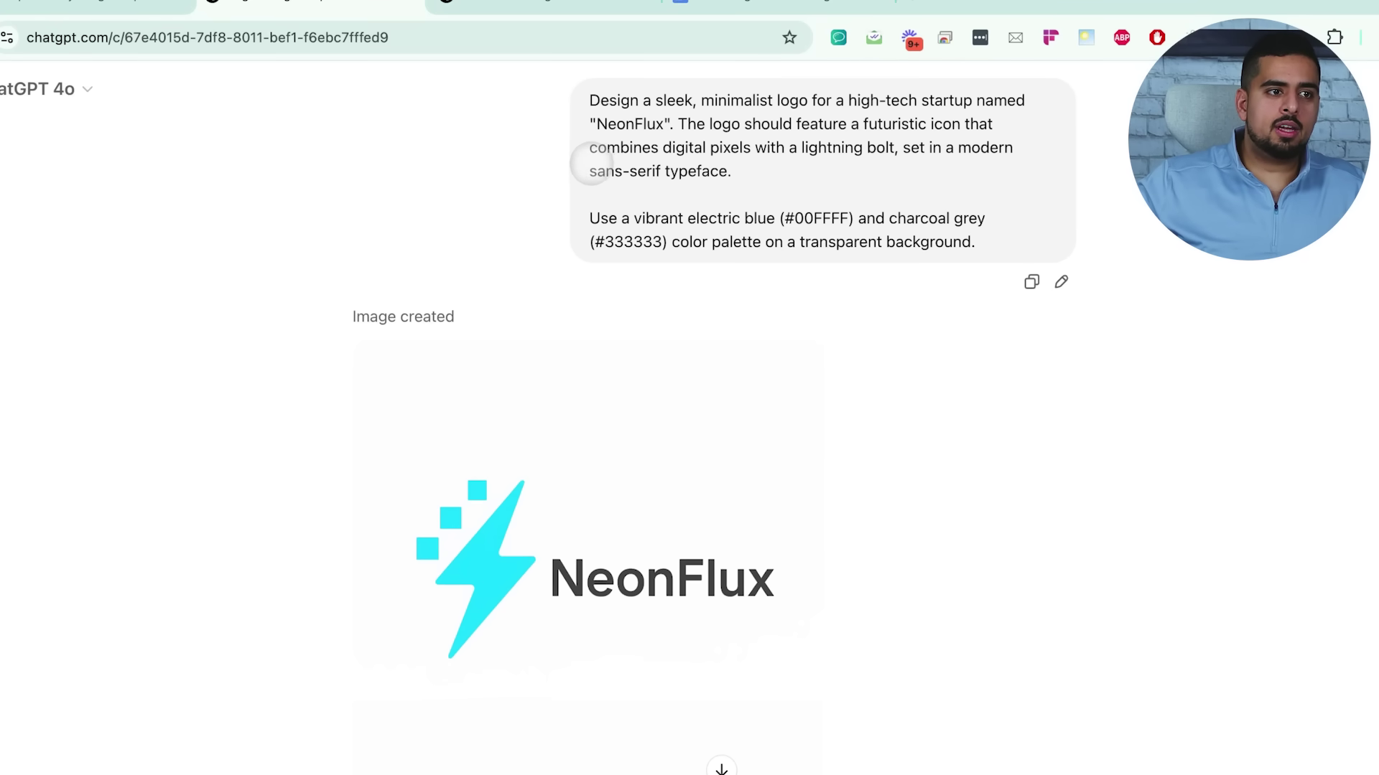
pyautogui.moveTo(590, 171); pyautogui.dragTo(693, 171)
pyautogui.scroll(-1, 632, 194)
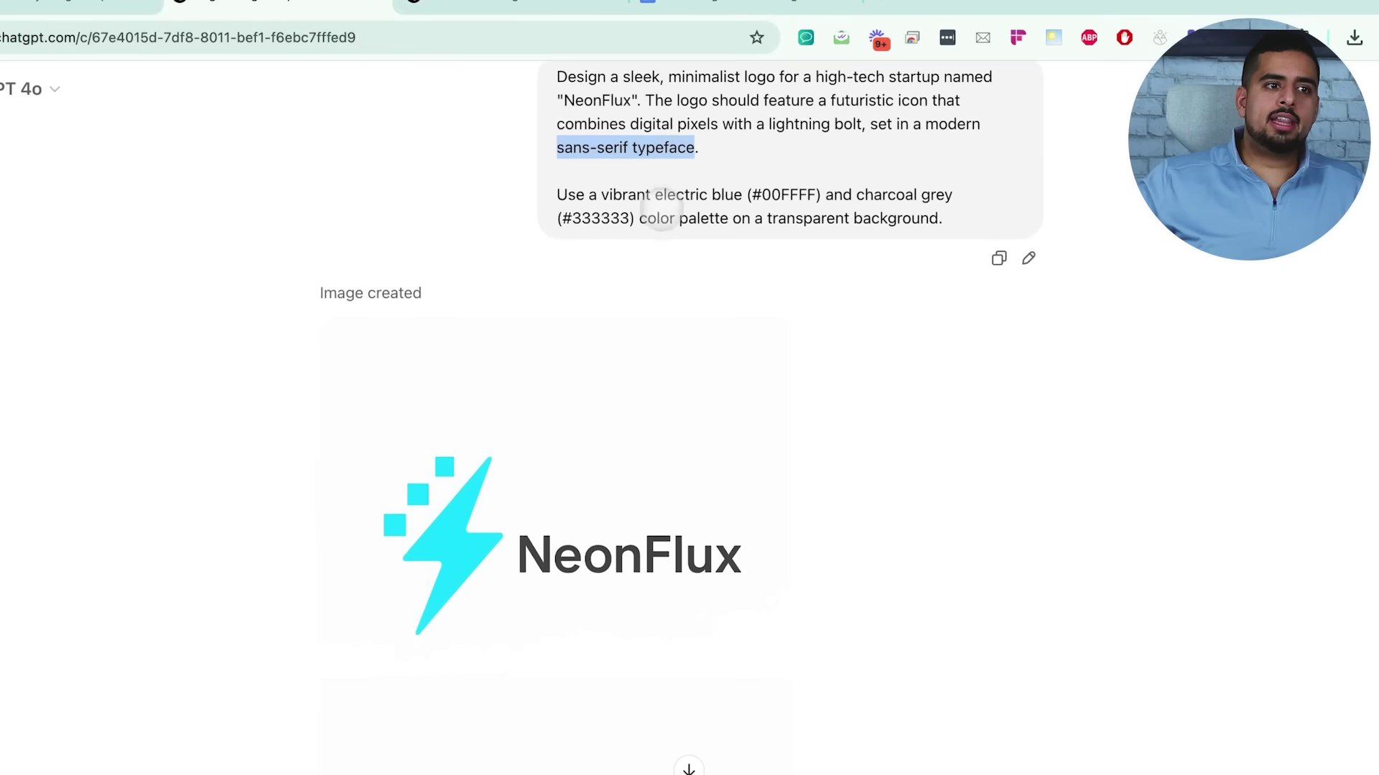
pyautogui.moveTo(751, 193); pyautogui.dragTo(807, 190)
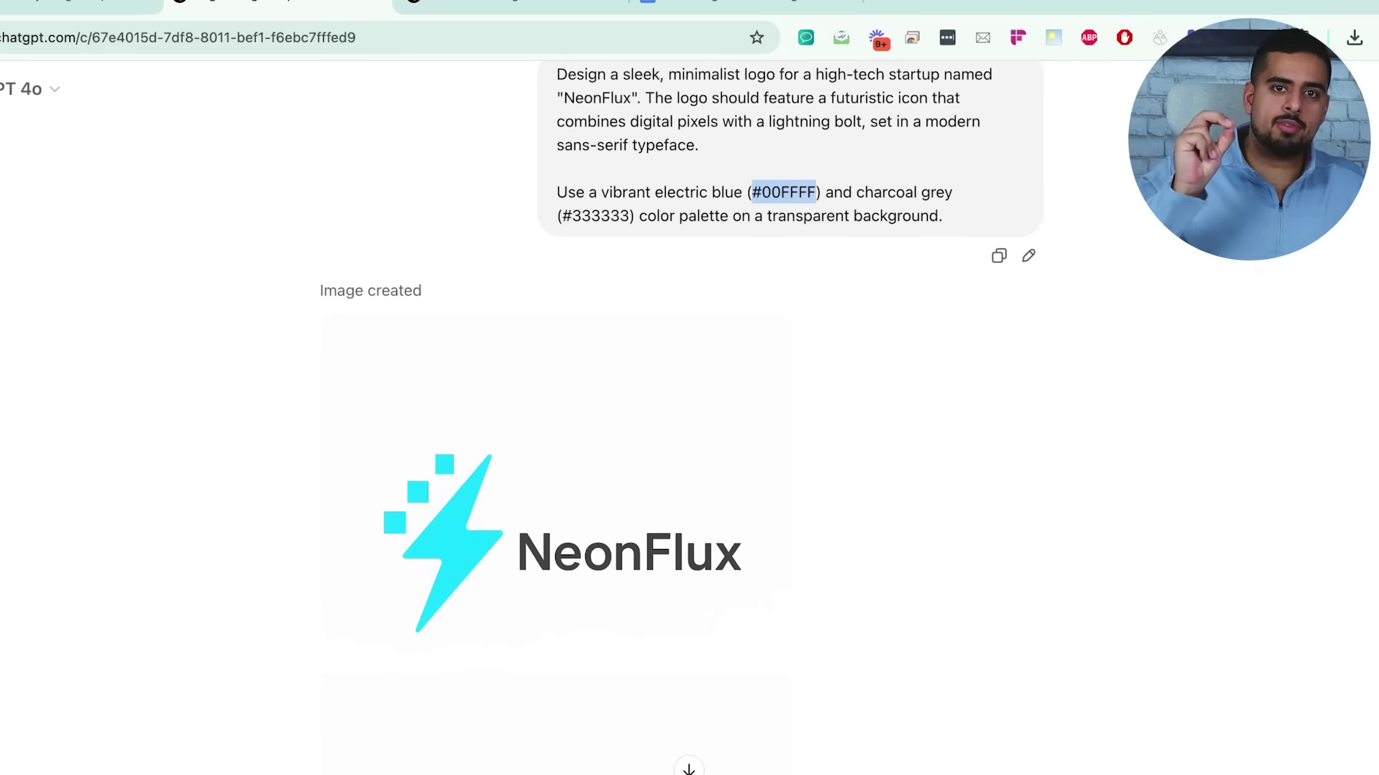
pyautogui.scroll(-5, 655, 206)
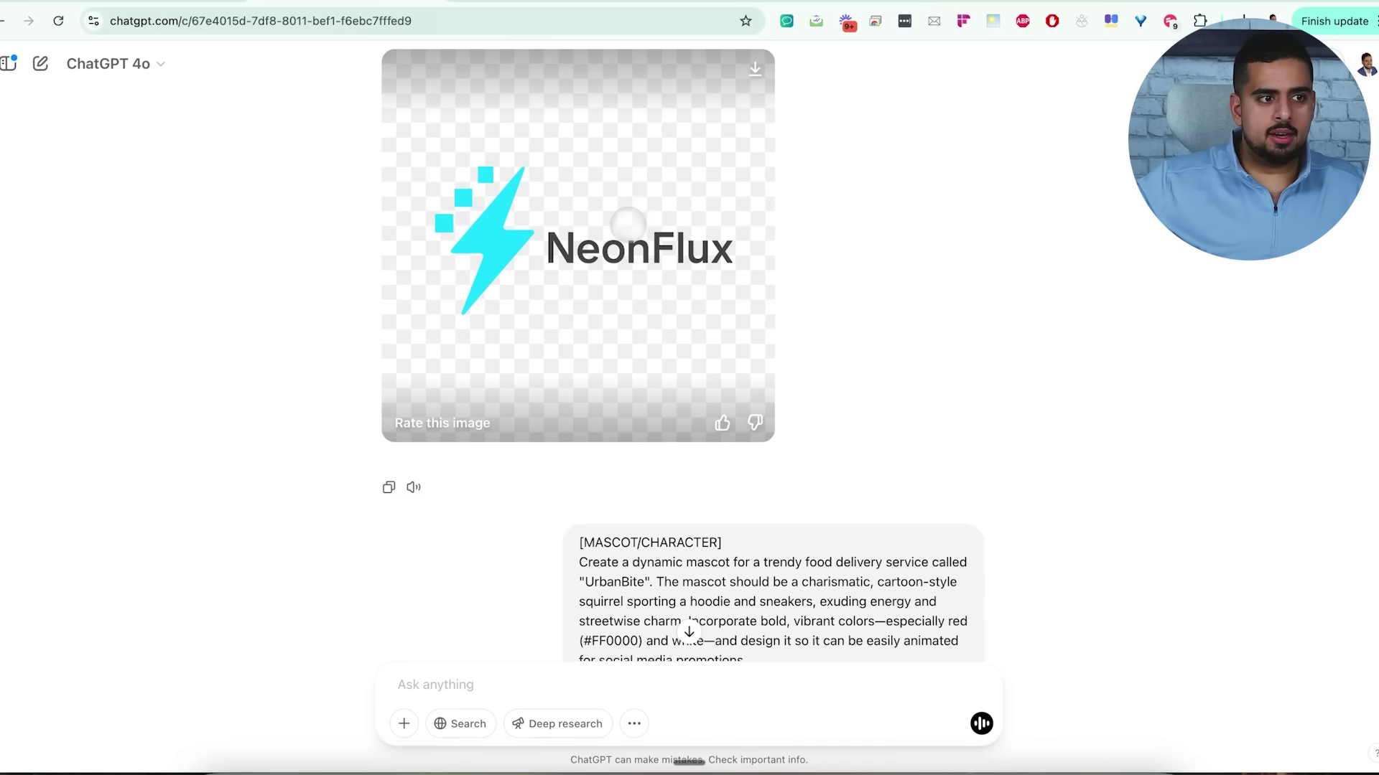
pyautogui.scroll(2, 628, 223)
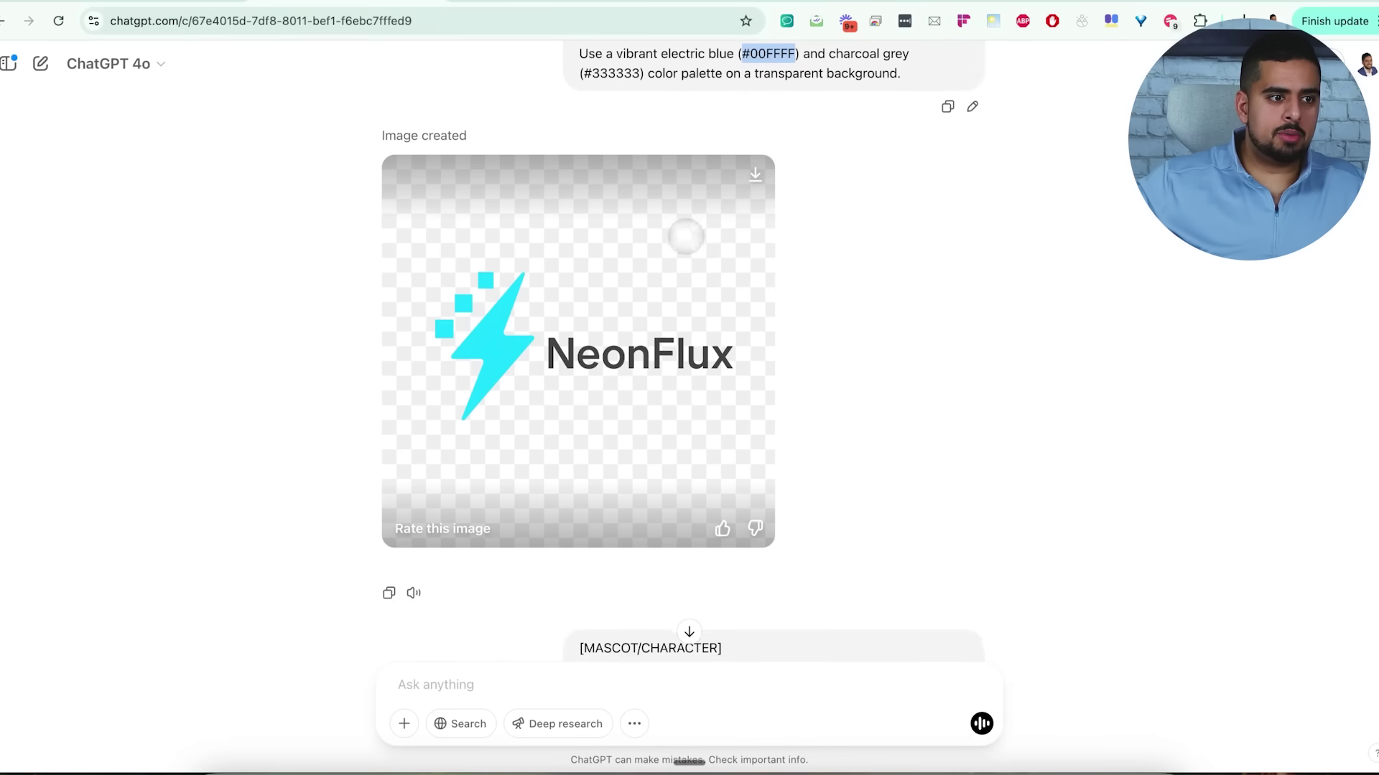
pyautogui.scroll(-1, 624, 230)
pyautogui.moveTo(738, 346)
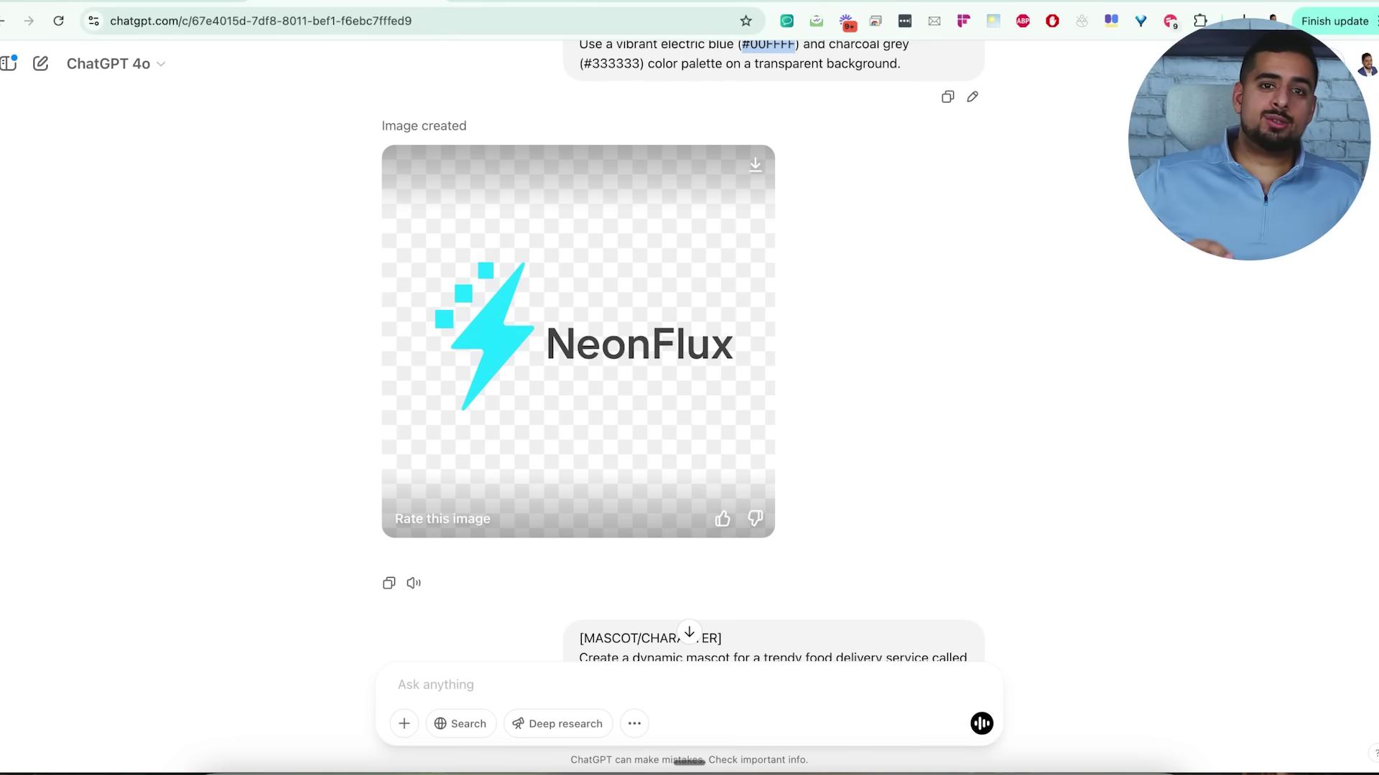
pyautogui.scroll(-4, 626, 369)
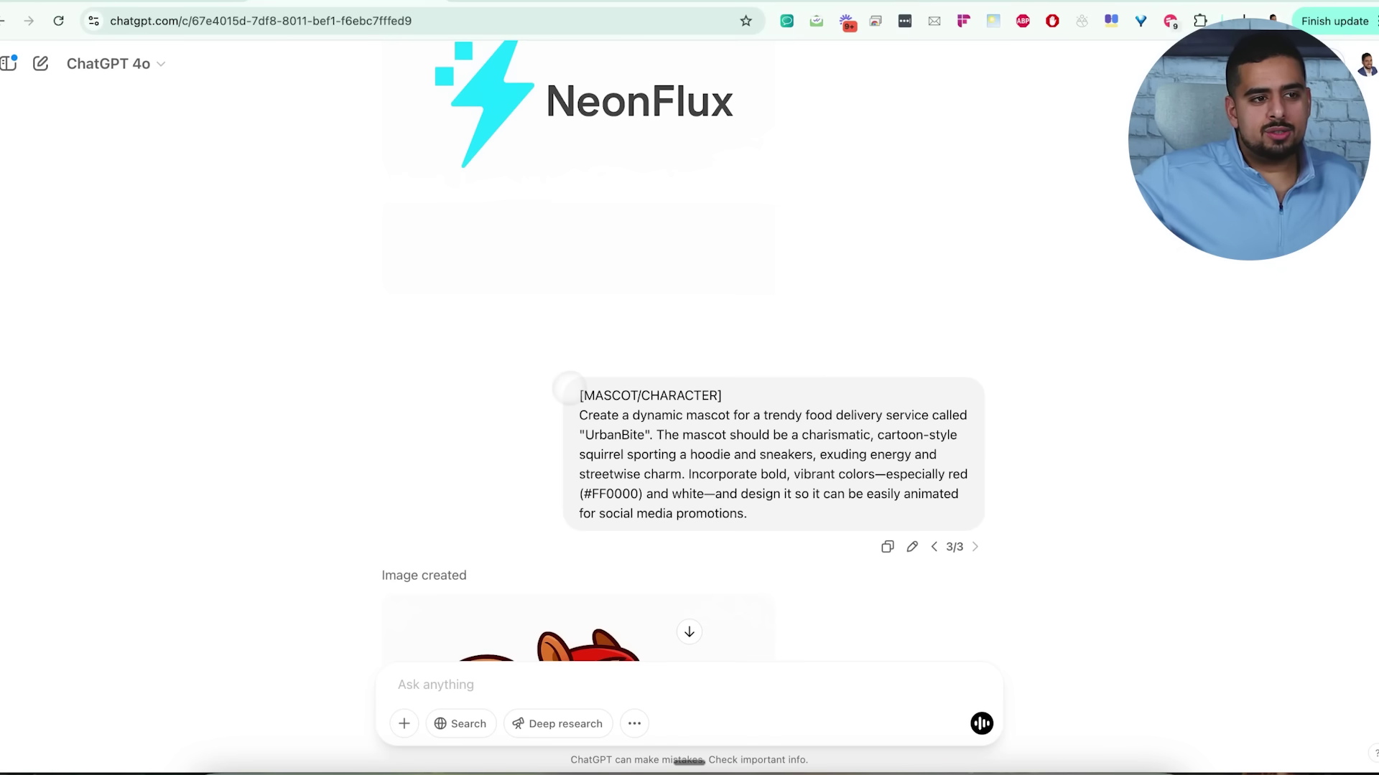
# Step: Scroll past the UrbanBite squirrel mascot down to the EcoTrack infographic prompt
pyautogui.scroll(-3, 532, 388)
pyautogui.scroll(-2, 579, 381)
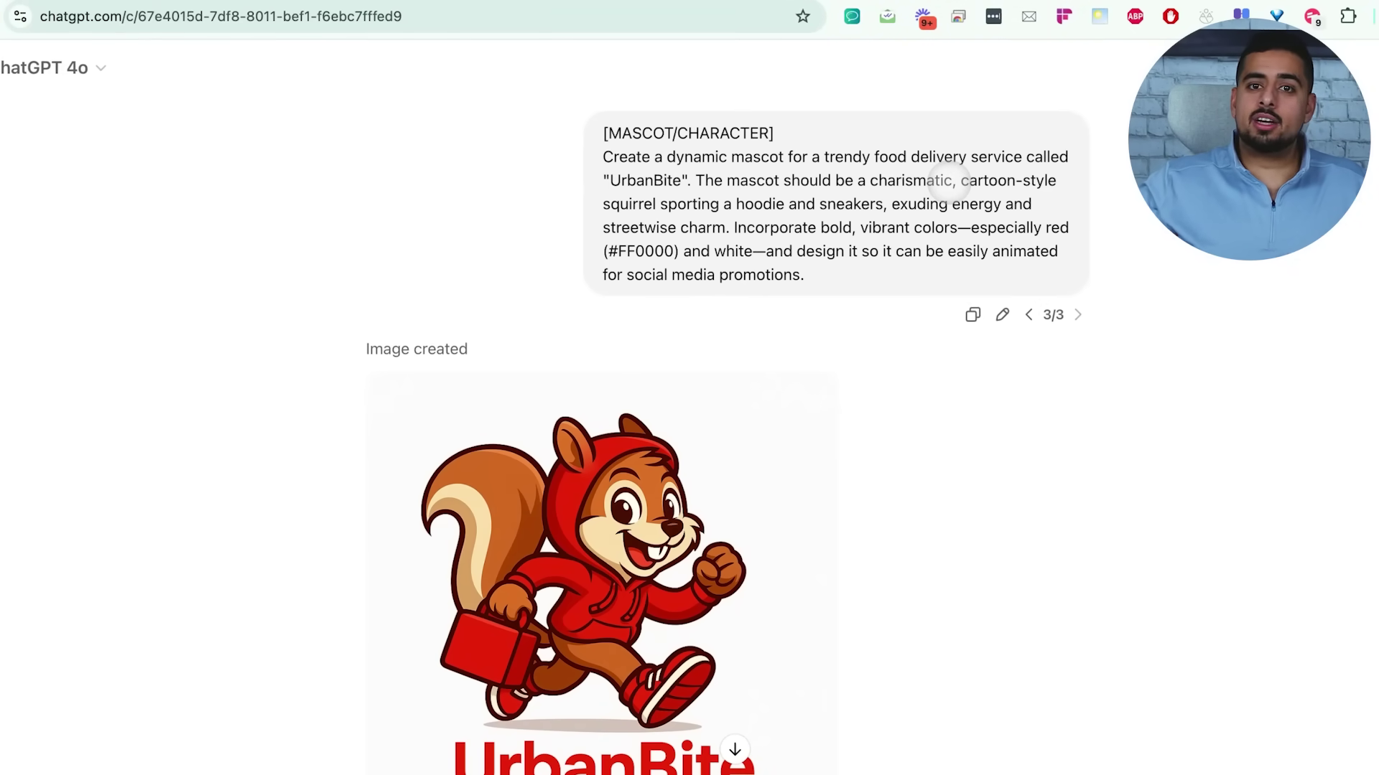
pyautogui.scroll(-1, 590, 294)
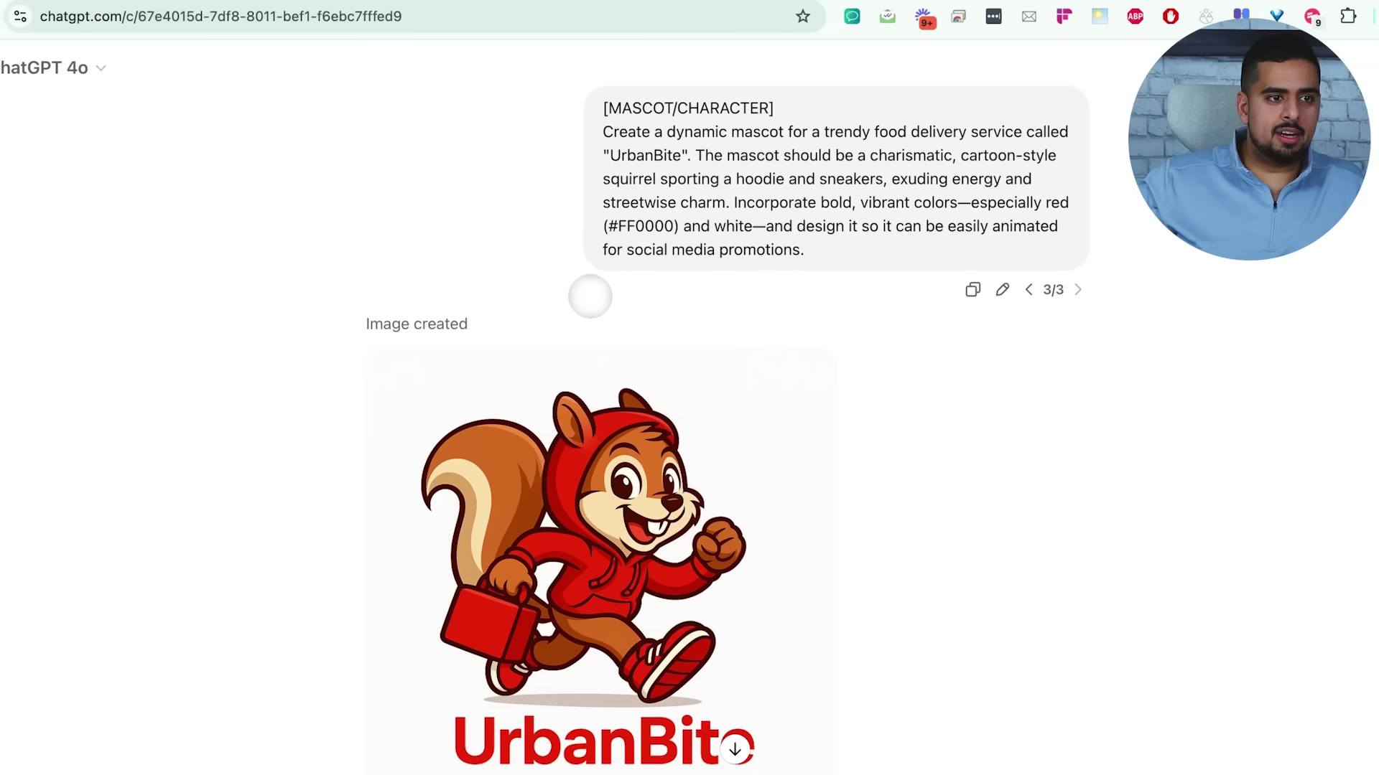
pyautogui.scroll(-3, 590, 296)
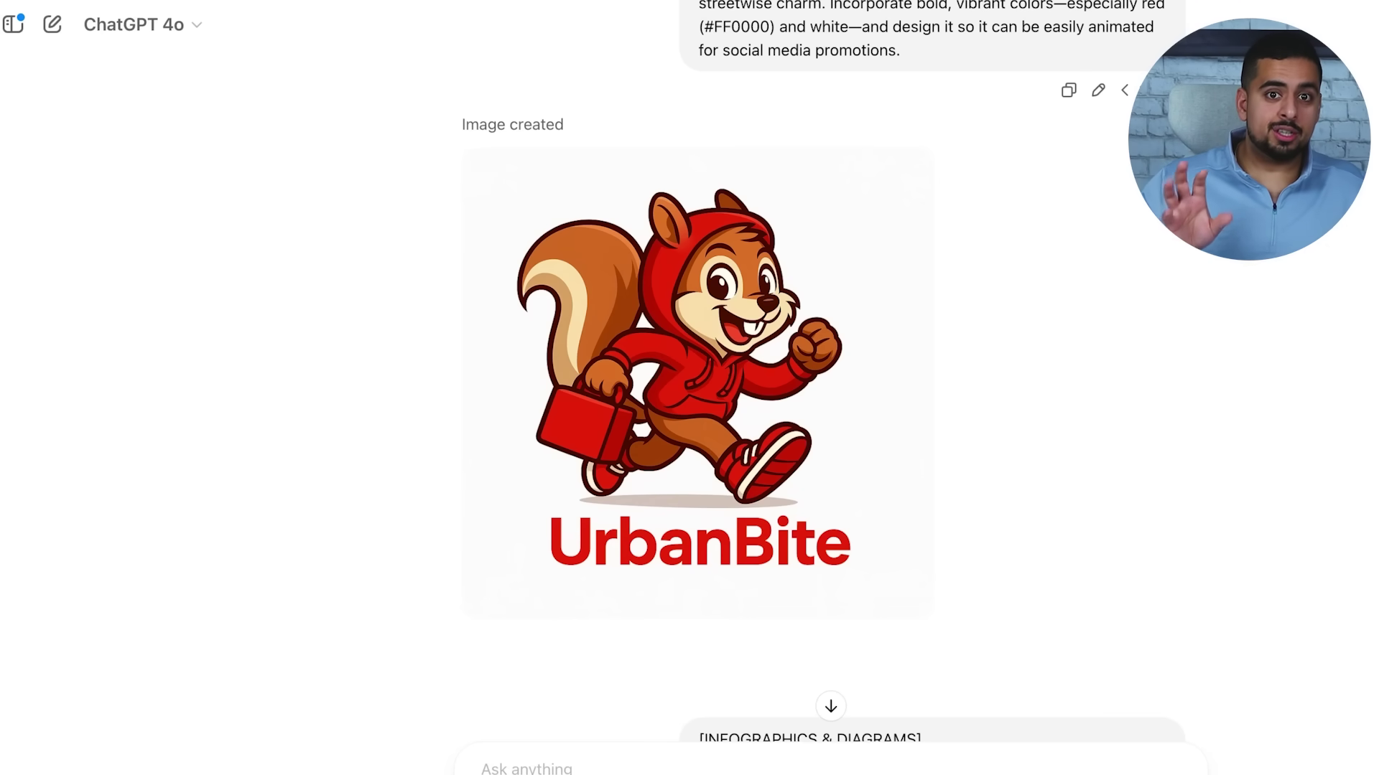
pyautogui.scroll(-5, 286, 330)
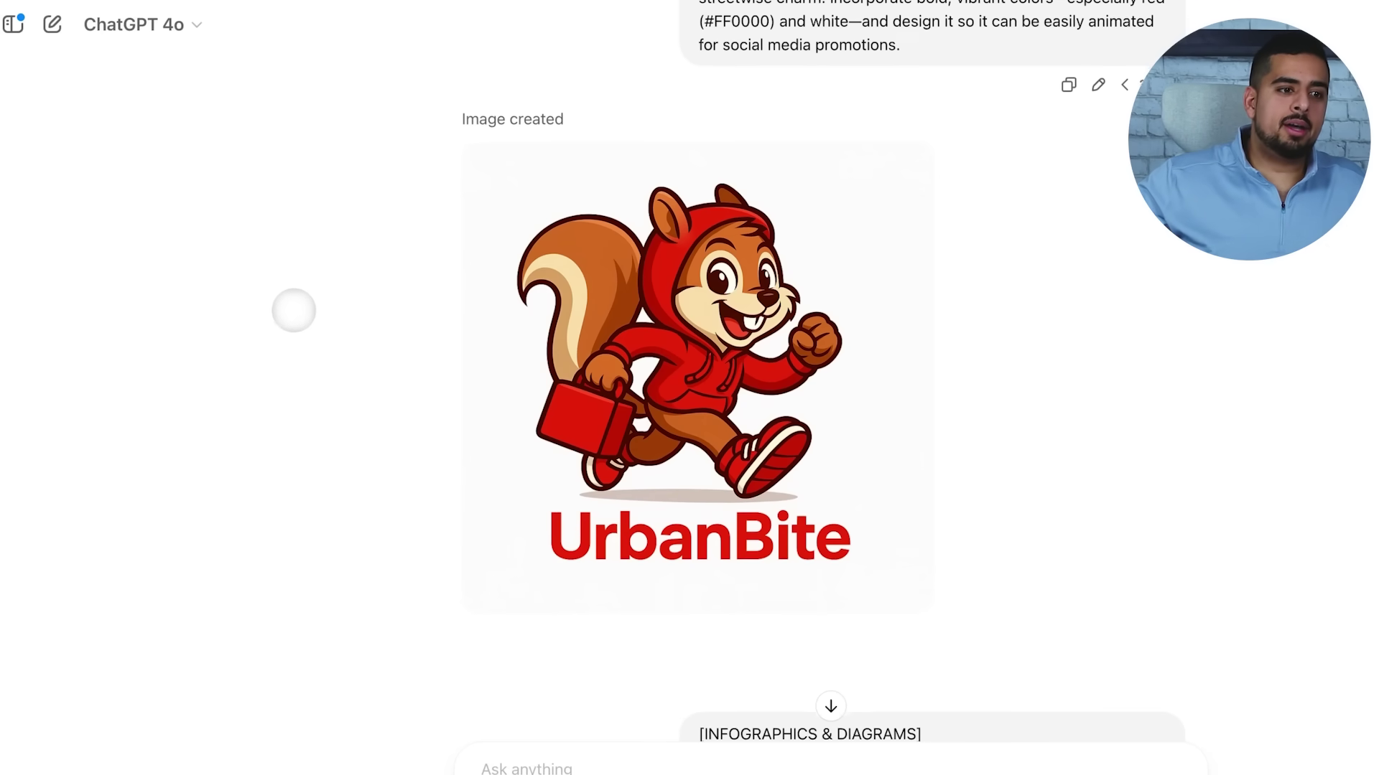
# Step: Scroll through the full EcoTrack infographic, then jump down to the Rooftop Rave festival poster
pyautogui.scroll(-2, 287, 330)
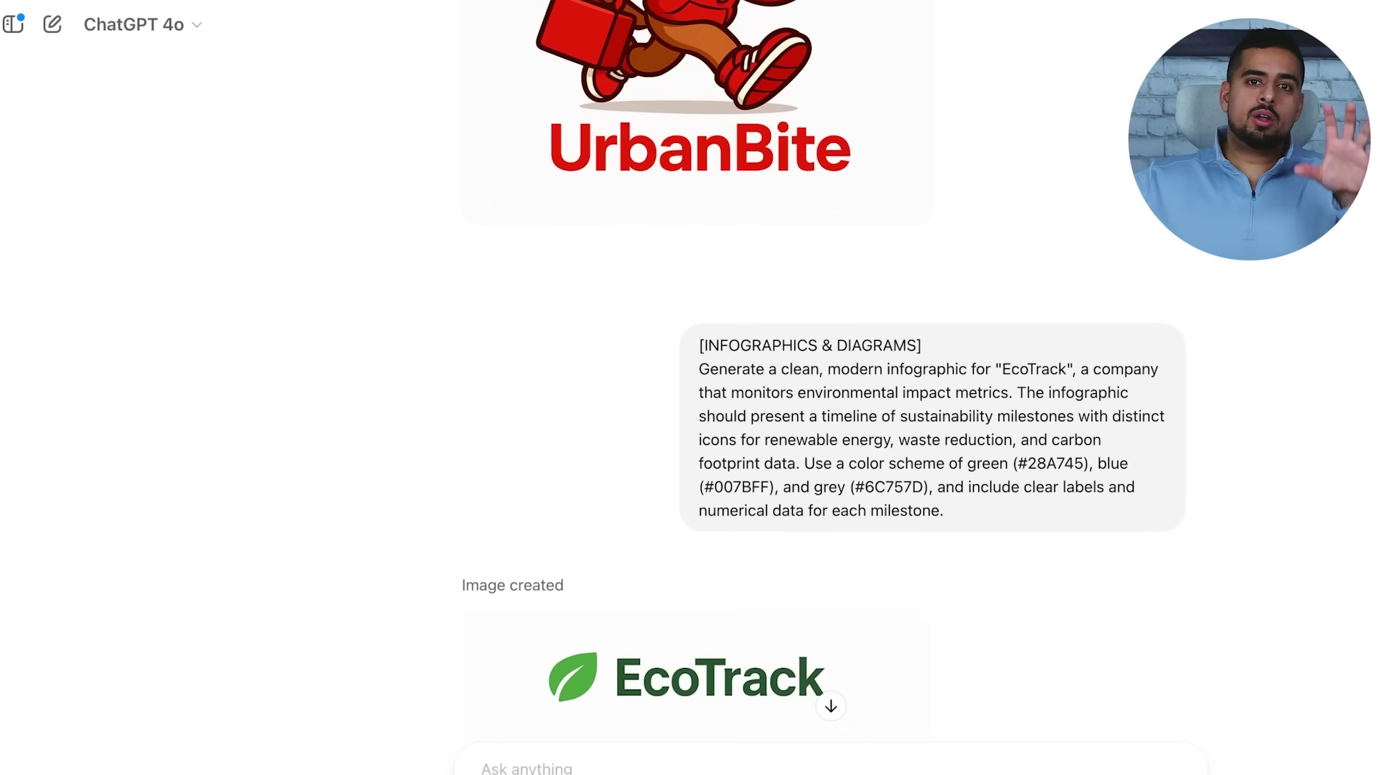
pyautogui.scroll(-1, 282, 330)
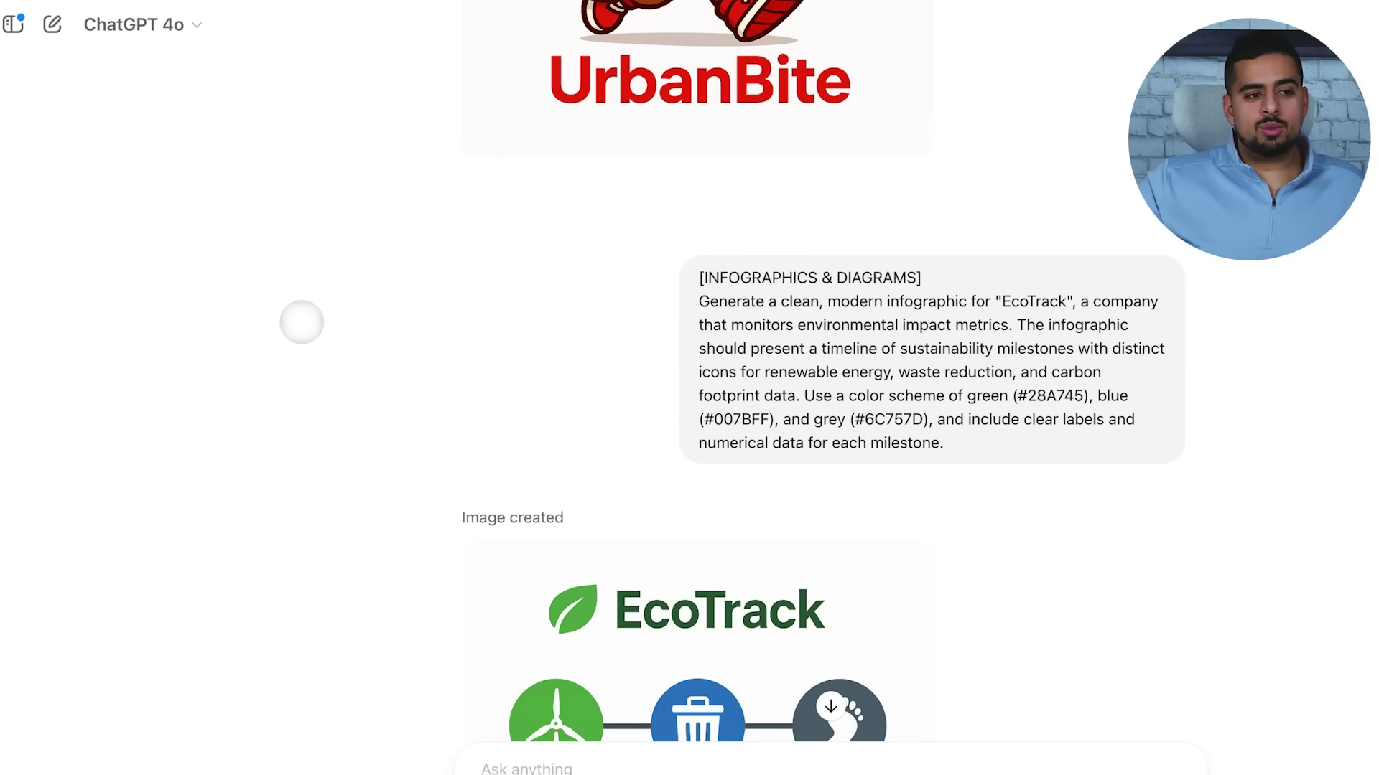
pyautogui.scroll(-3, 304, 323)
pyautogui.scroll(-1, 305, 323)
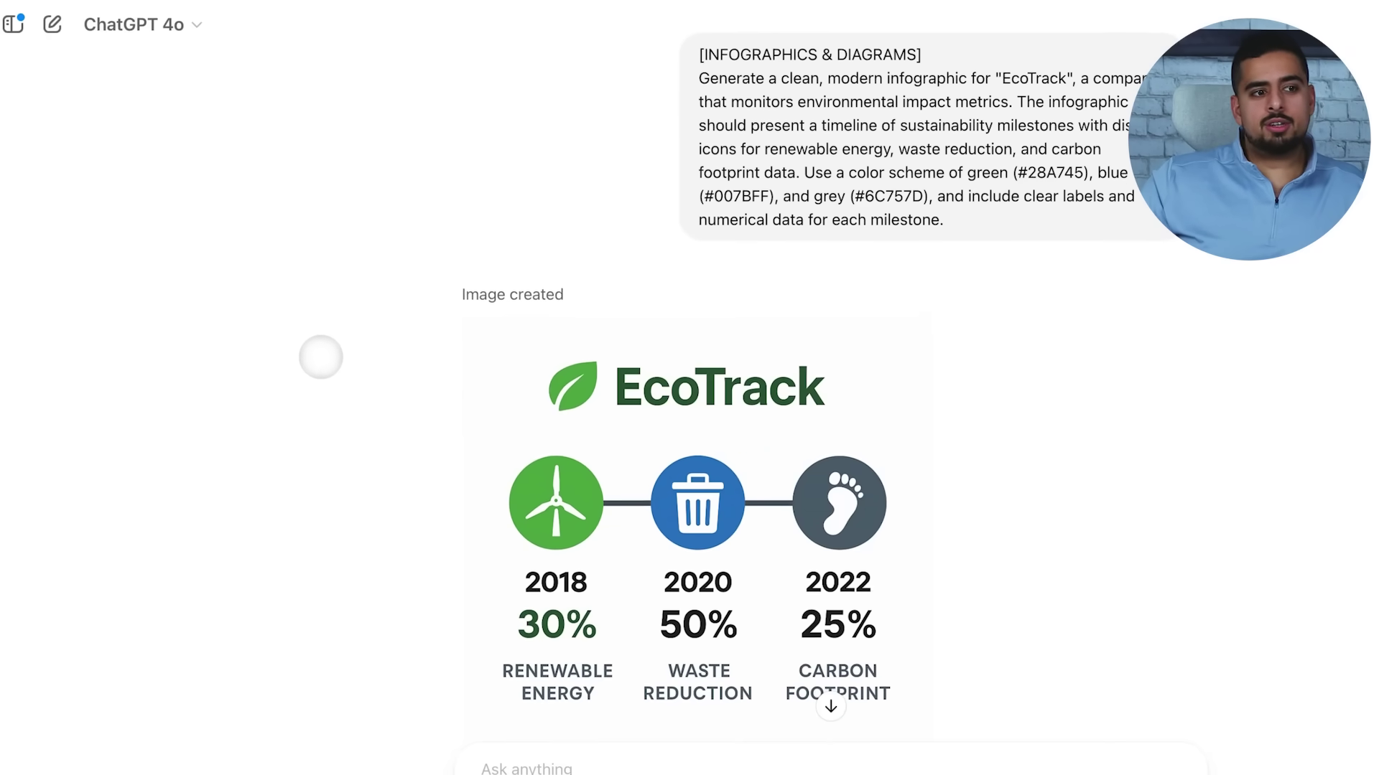
pyautogui.scroll(-3, 319, 370)
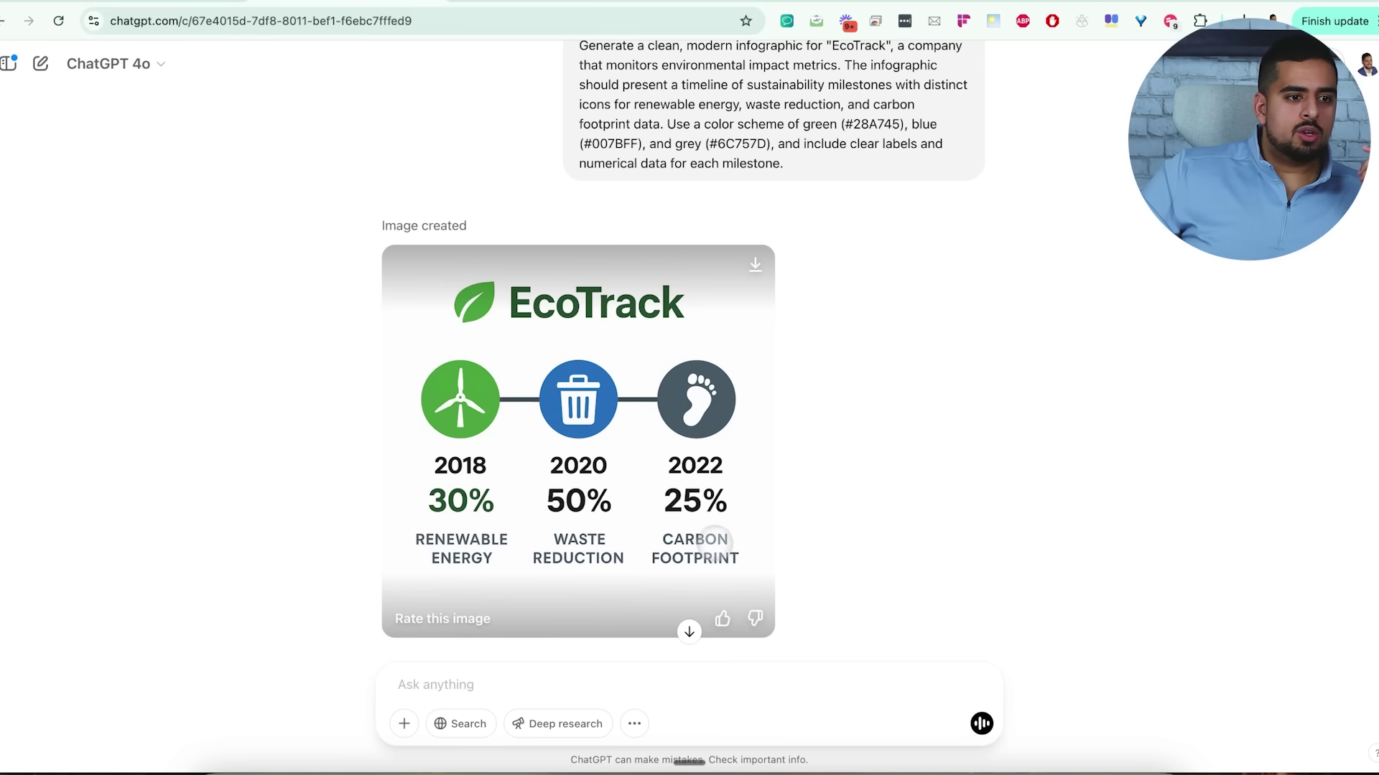
pyautogui.click(689, 631)
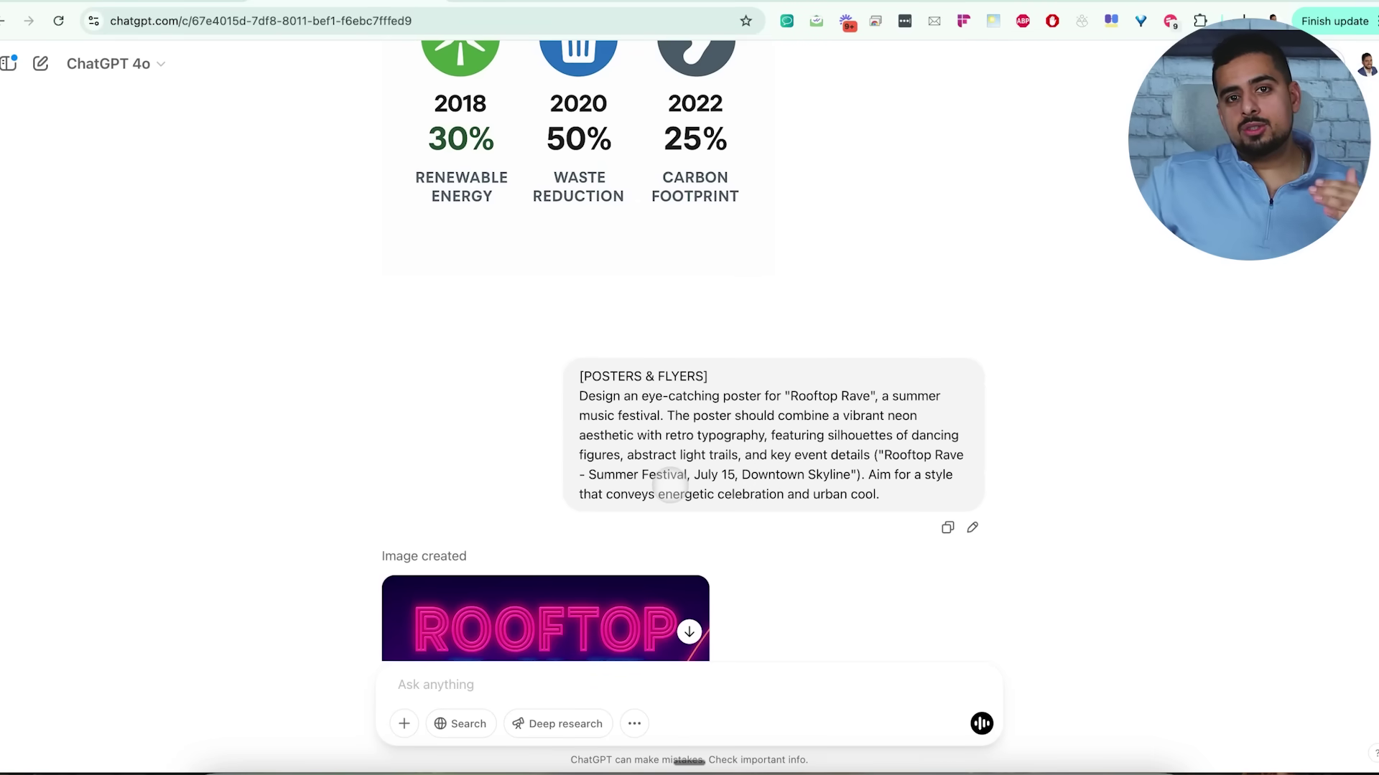
pyautogui.scroll(-3, 663, 472)
pyautogui.scroll(-2, 664, 472)
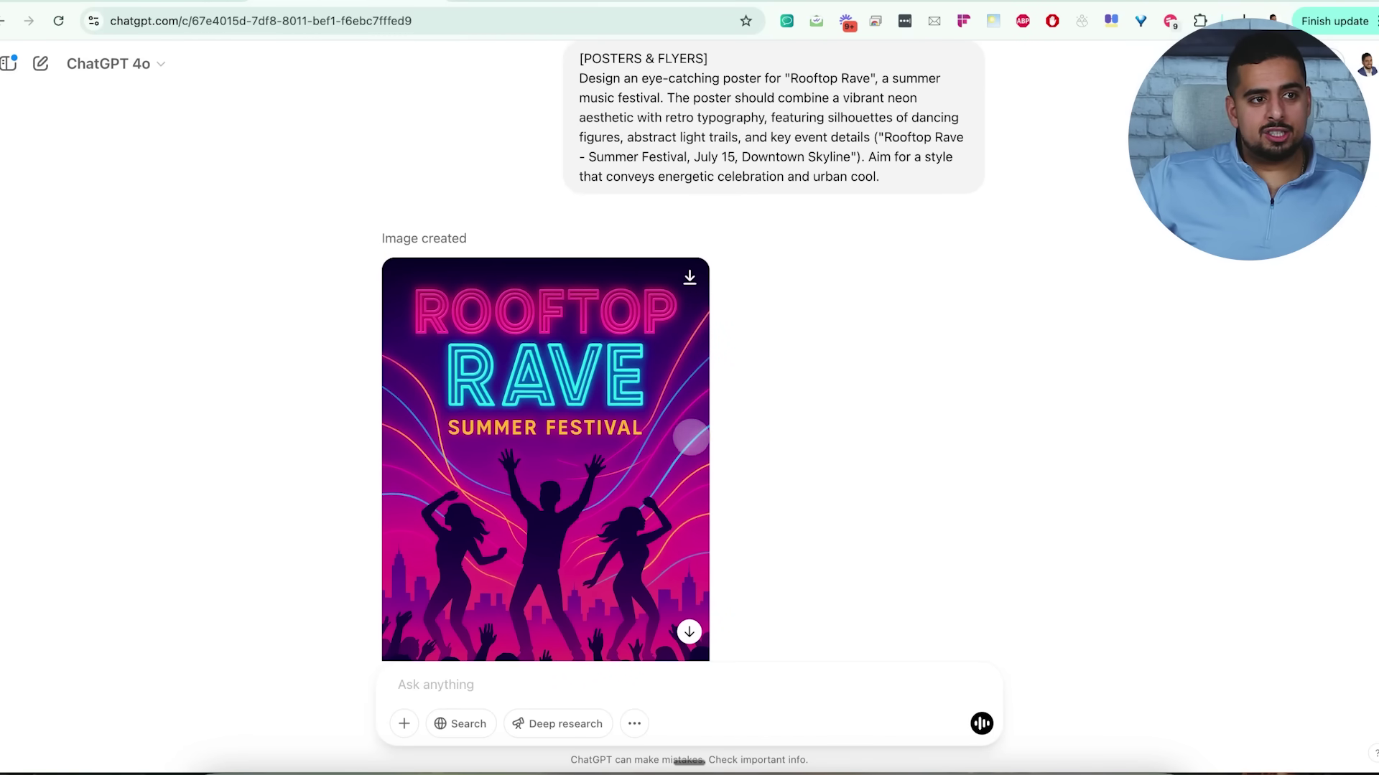
pyautogui.scroll(-2, 653, 442)
pyautogui.scroll(-1, 652, 442)
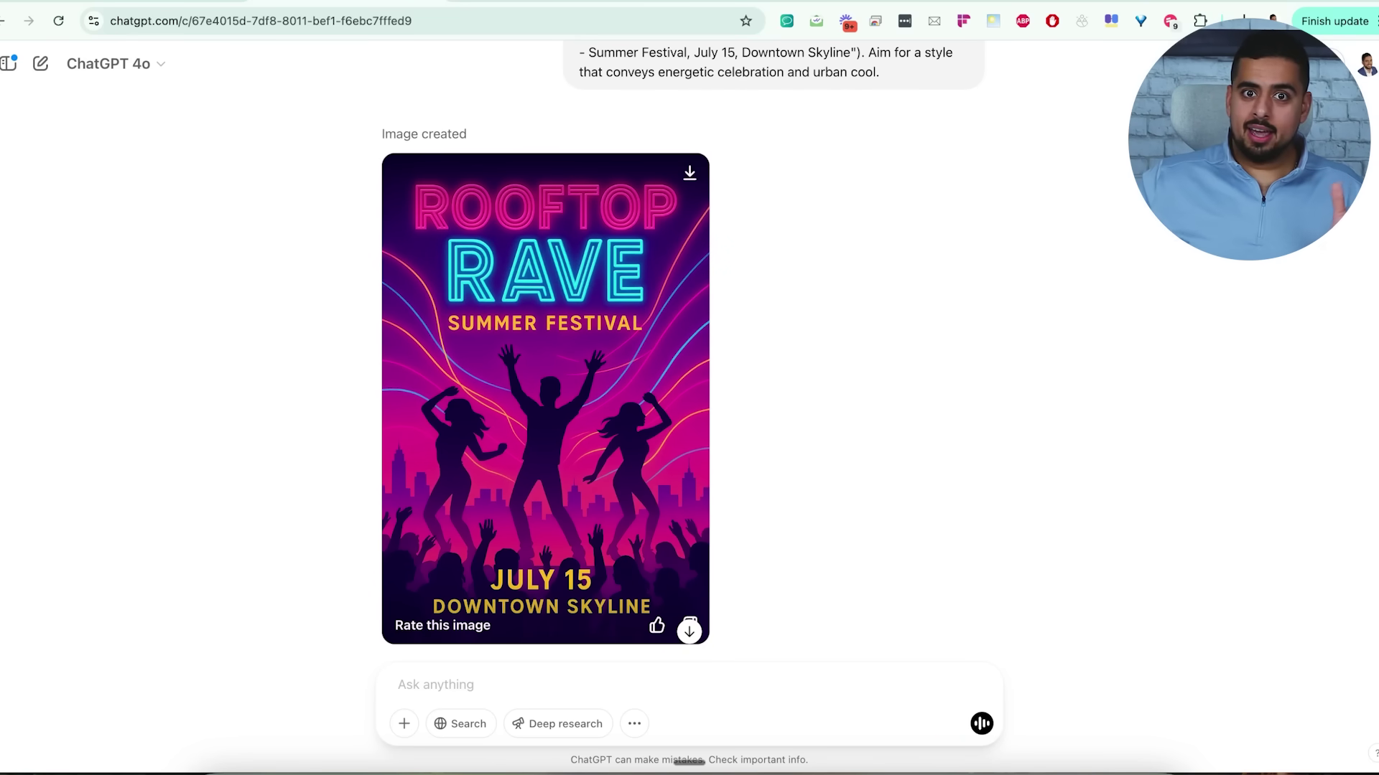
pyautogui.click(643, 443)
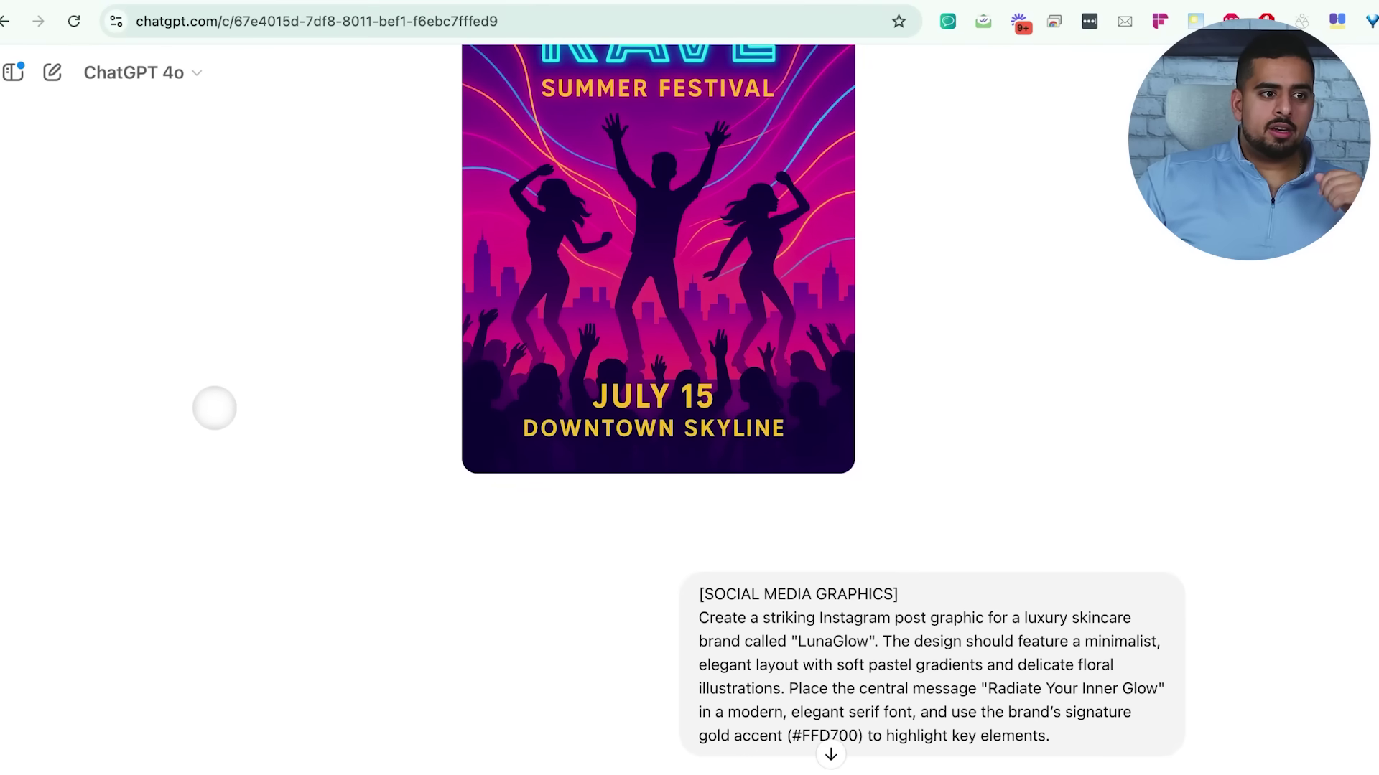
pyautogui.scroll(-2, 560, 431)
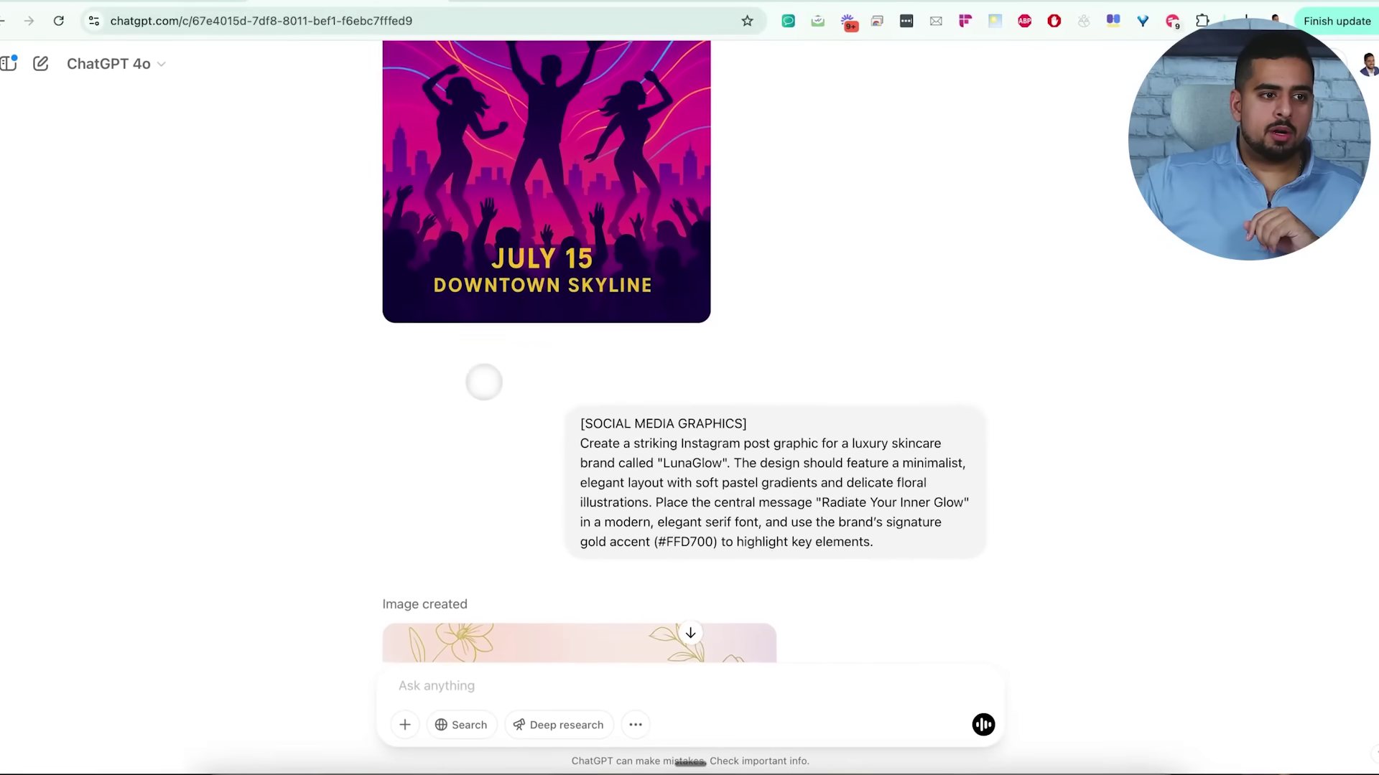
pyautogui.scroll(-4, 484, 382)
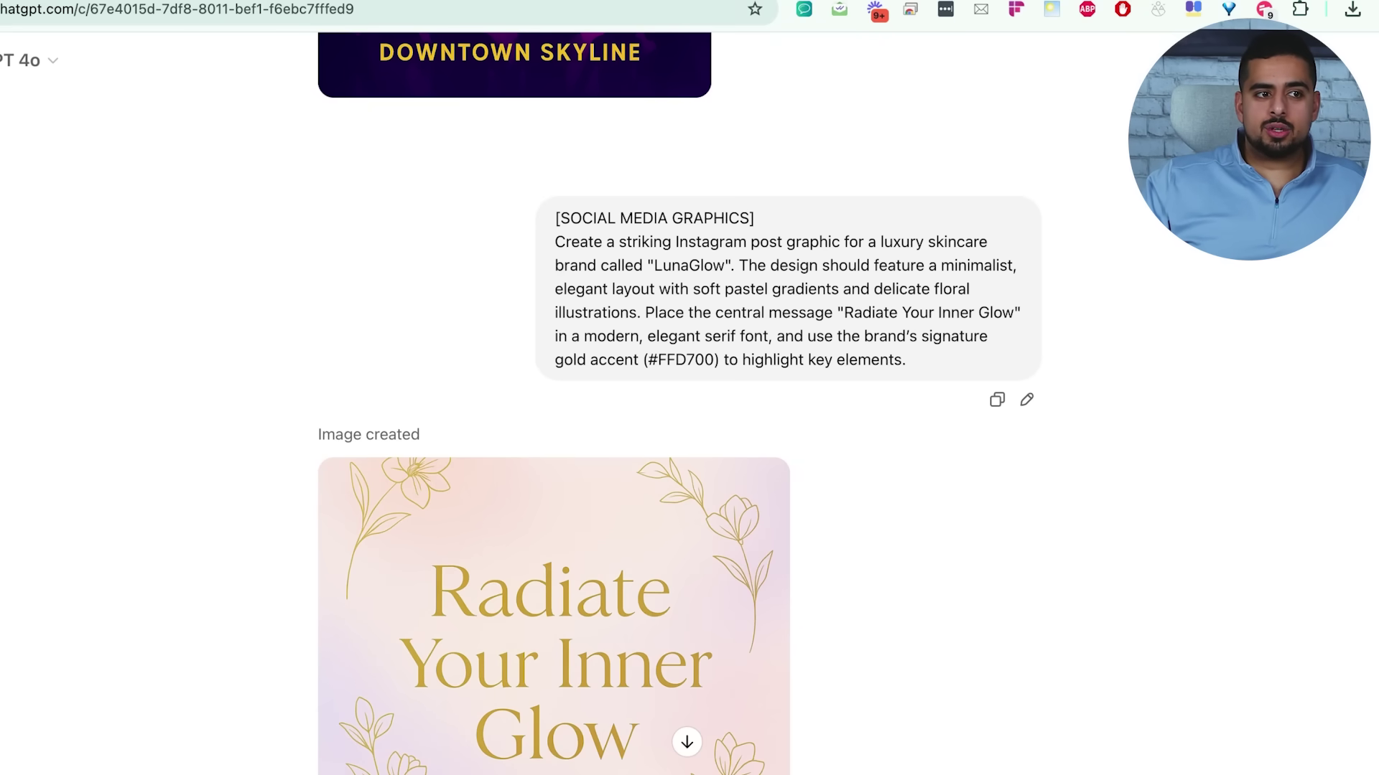
pyautogui.scroll(-1, 541, 273)
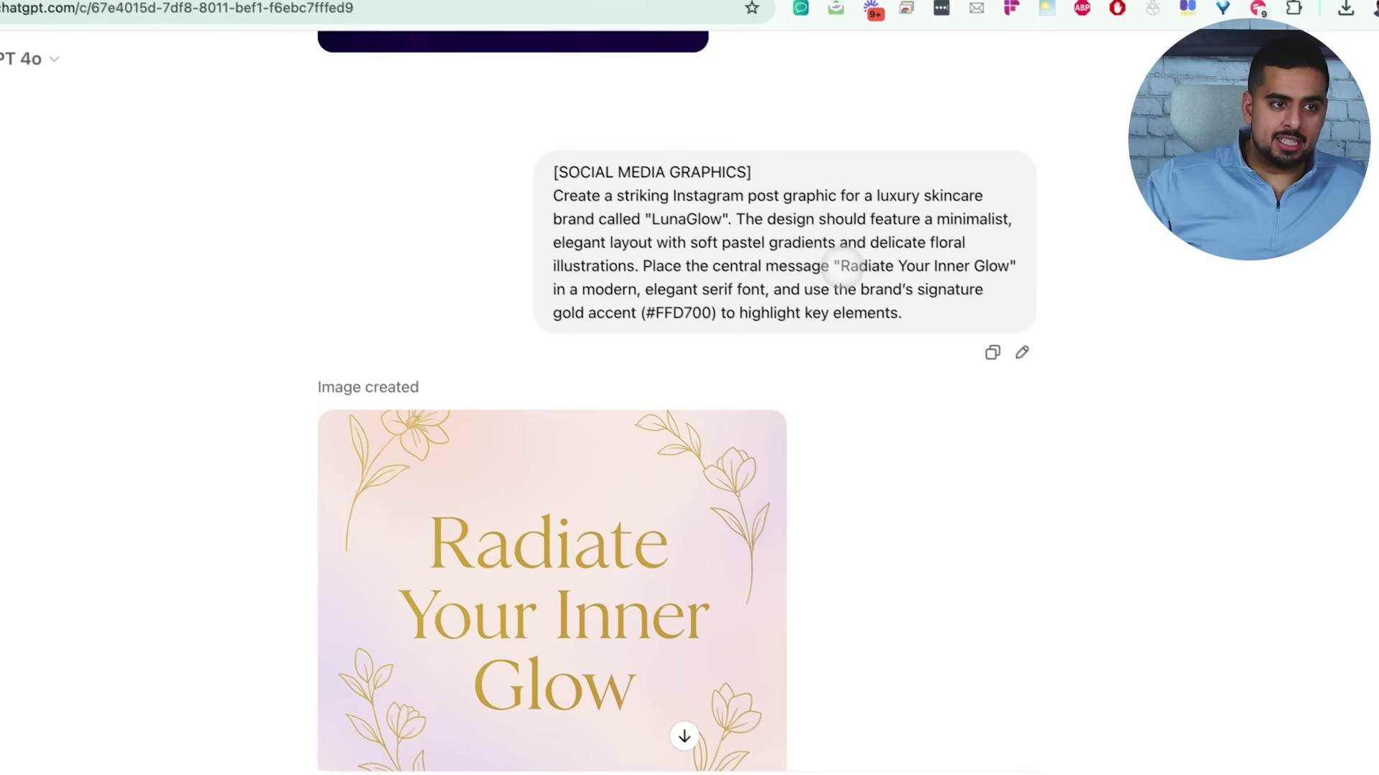
pyautogui.moveTo(846, 269); pyautogui.dragTo(1021, 269)
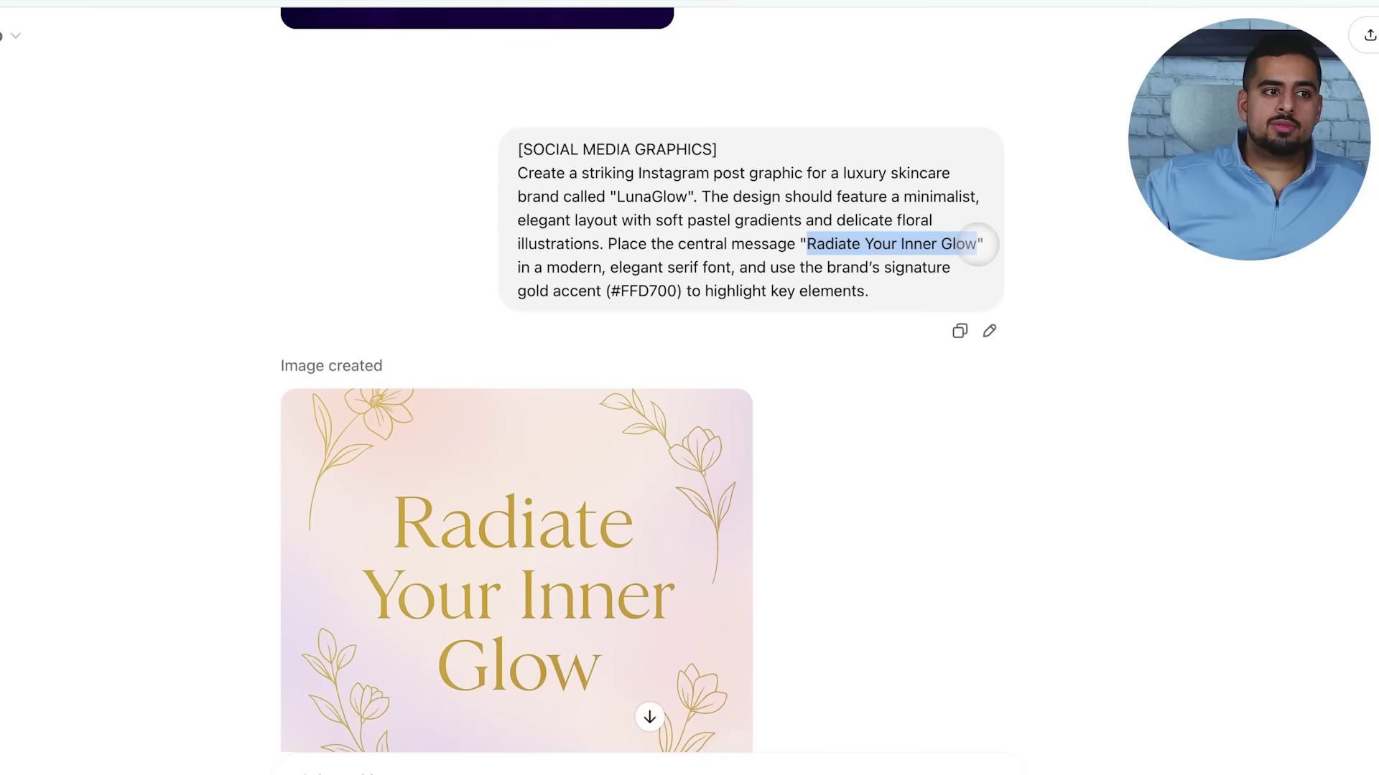
pyautogui.scroll(-2, 639, 285)
pyautogui.scroll(-2, 638, 284)
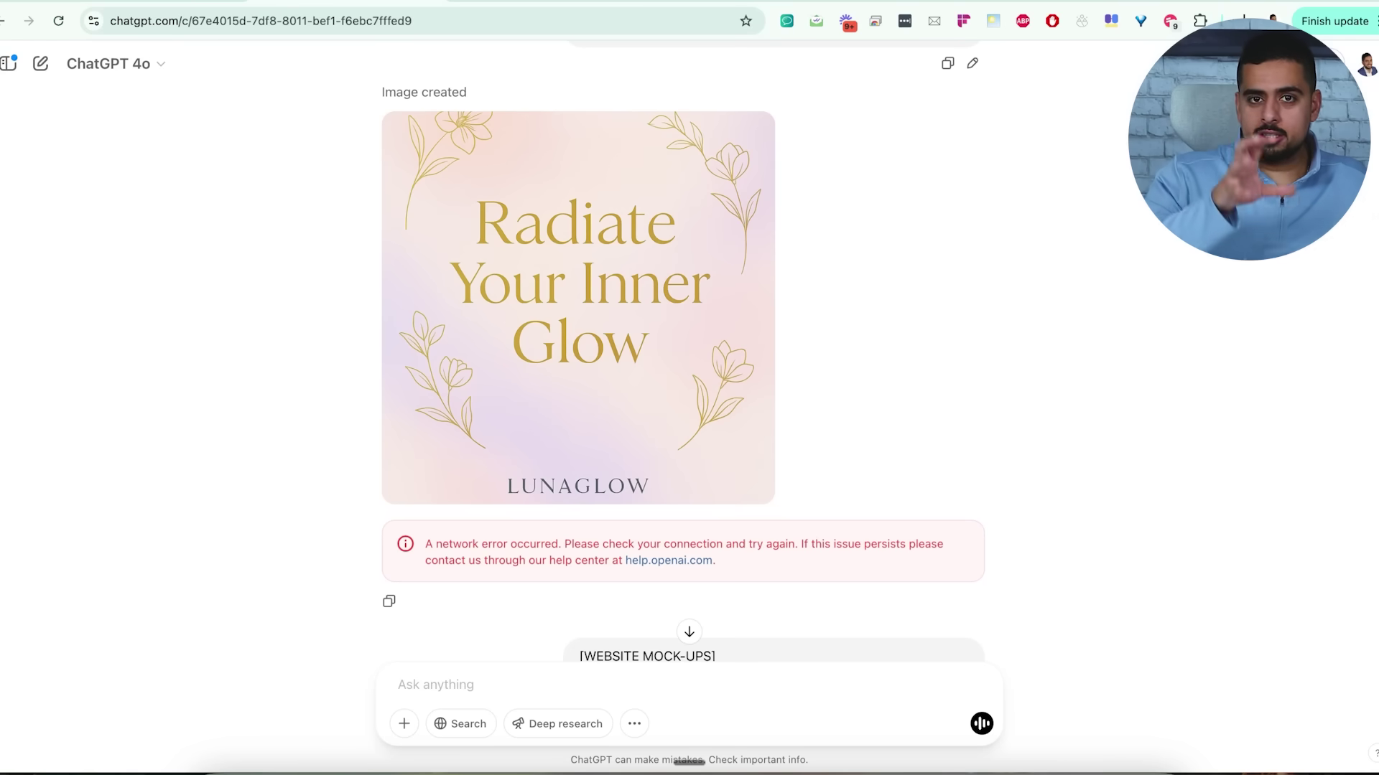
pyautogui.moveTo(746, 400)
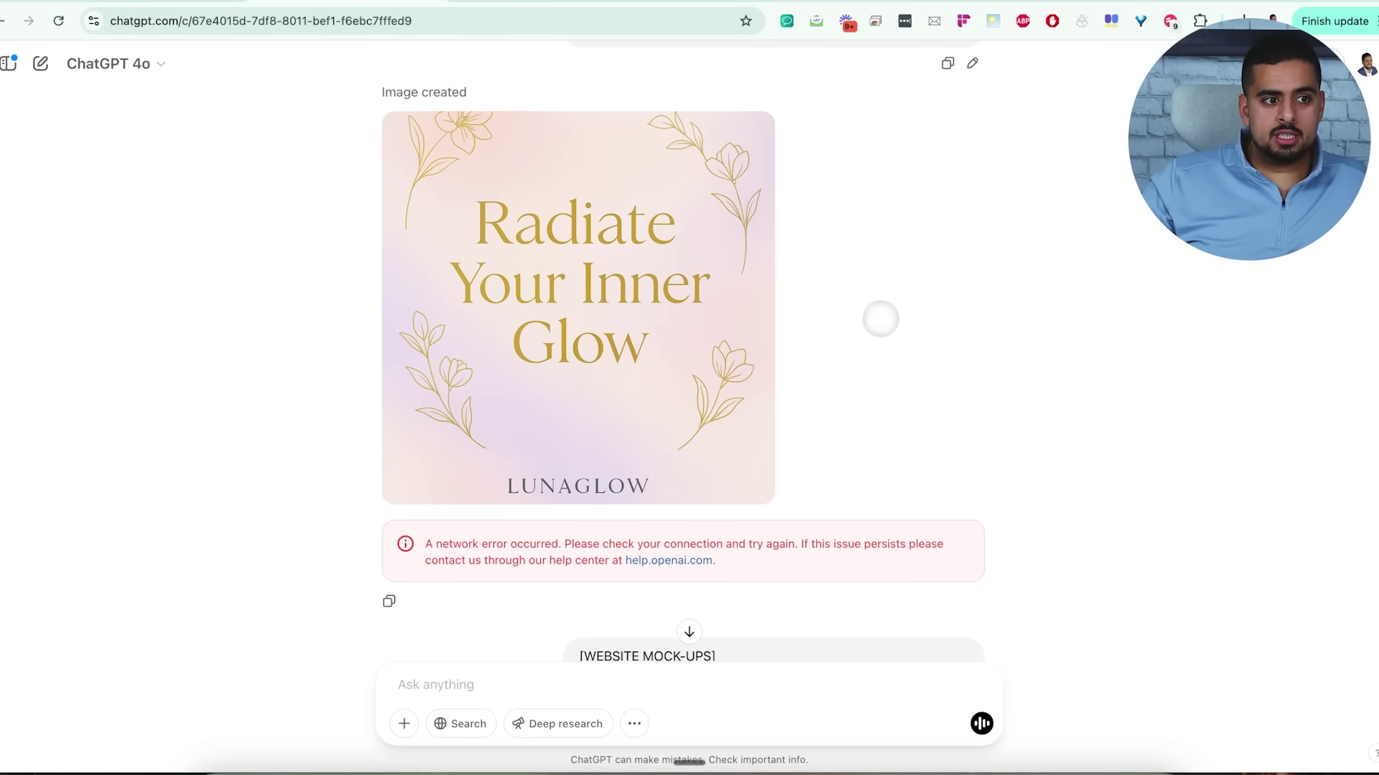
pyautogui.scroll(-1, 857, 325)
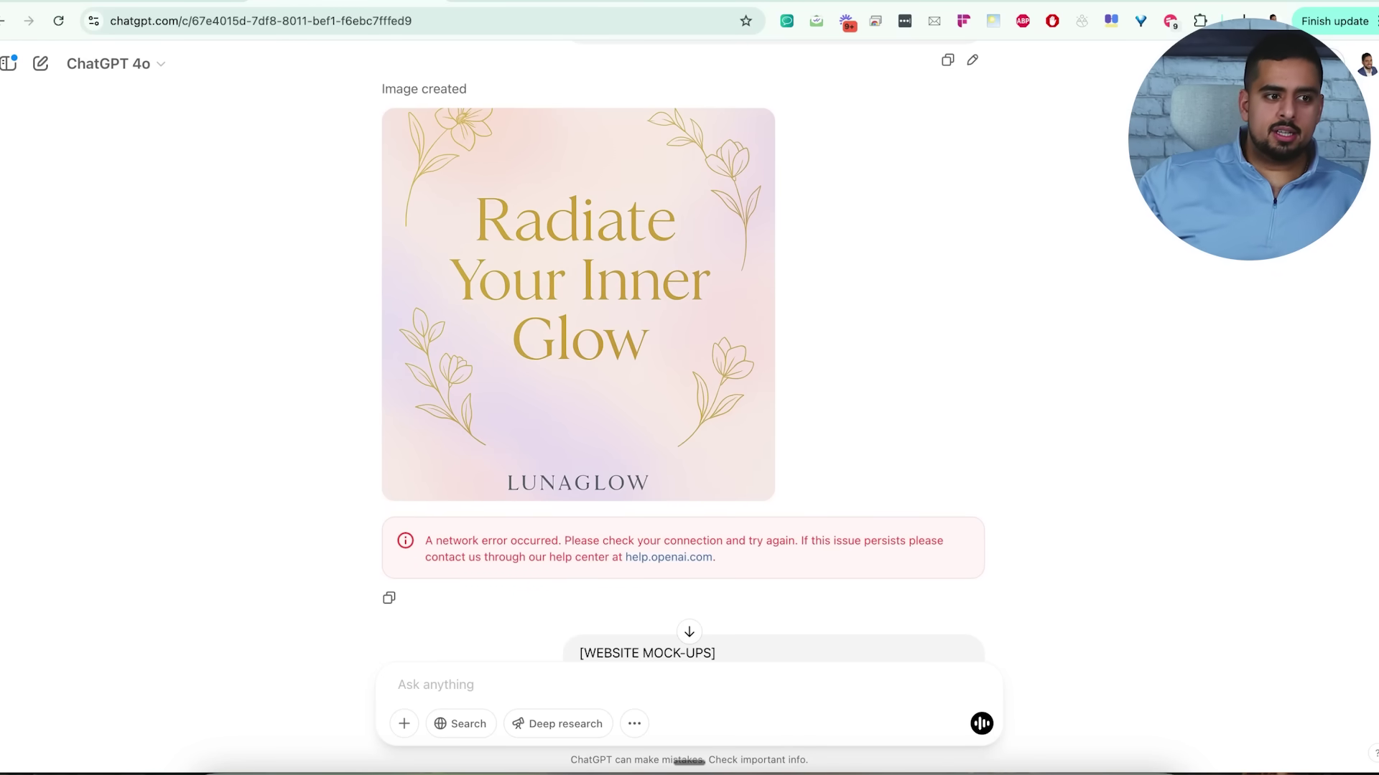
pyautogui.scroll(-5, 853, 324)
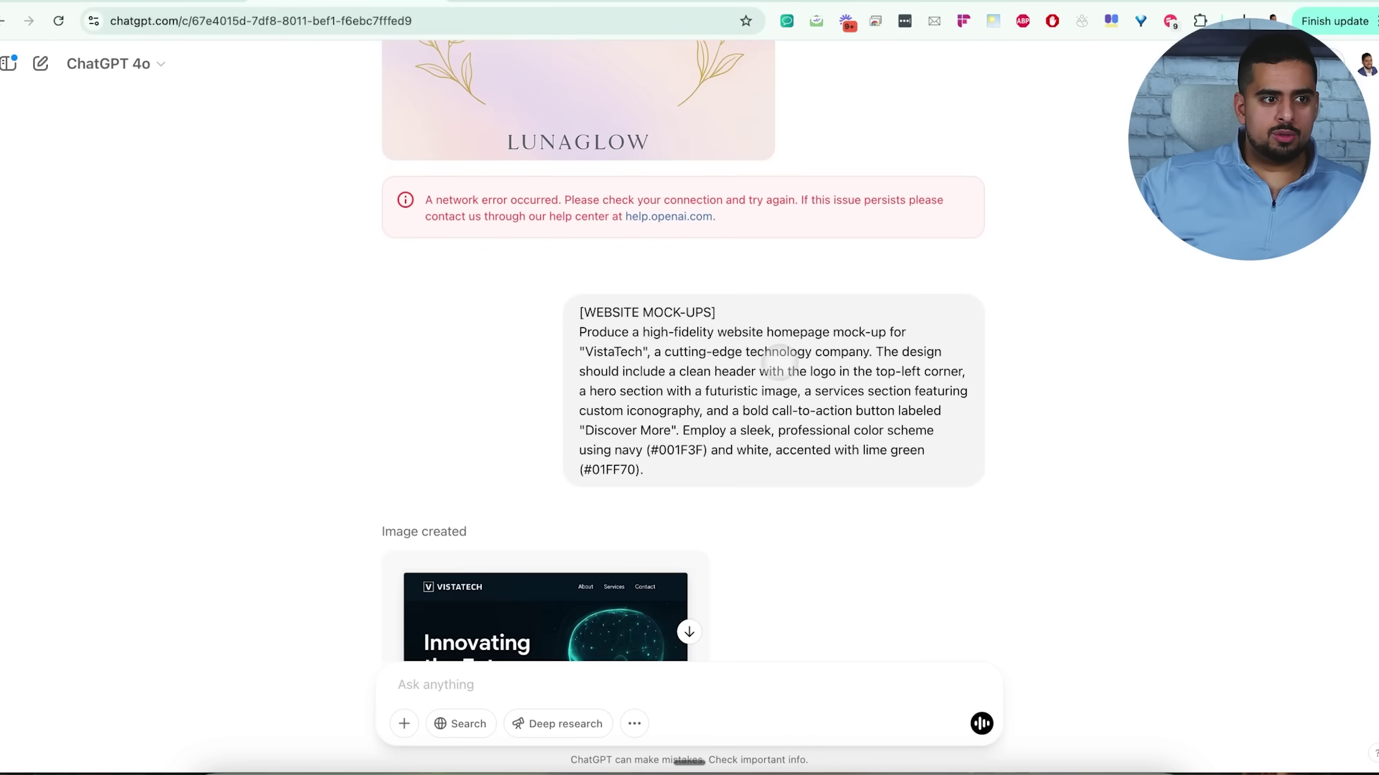
pyautogui.scroll(2, 718, 366)
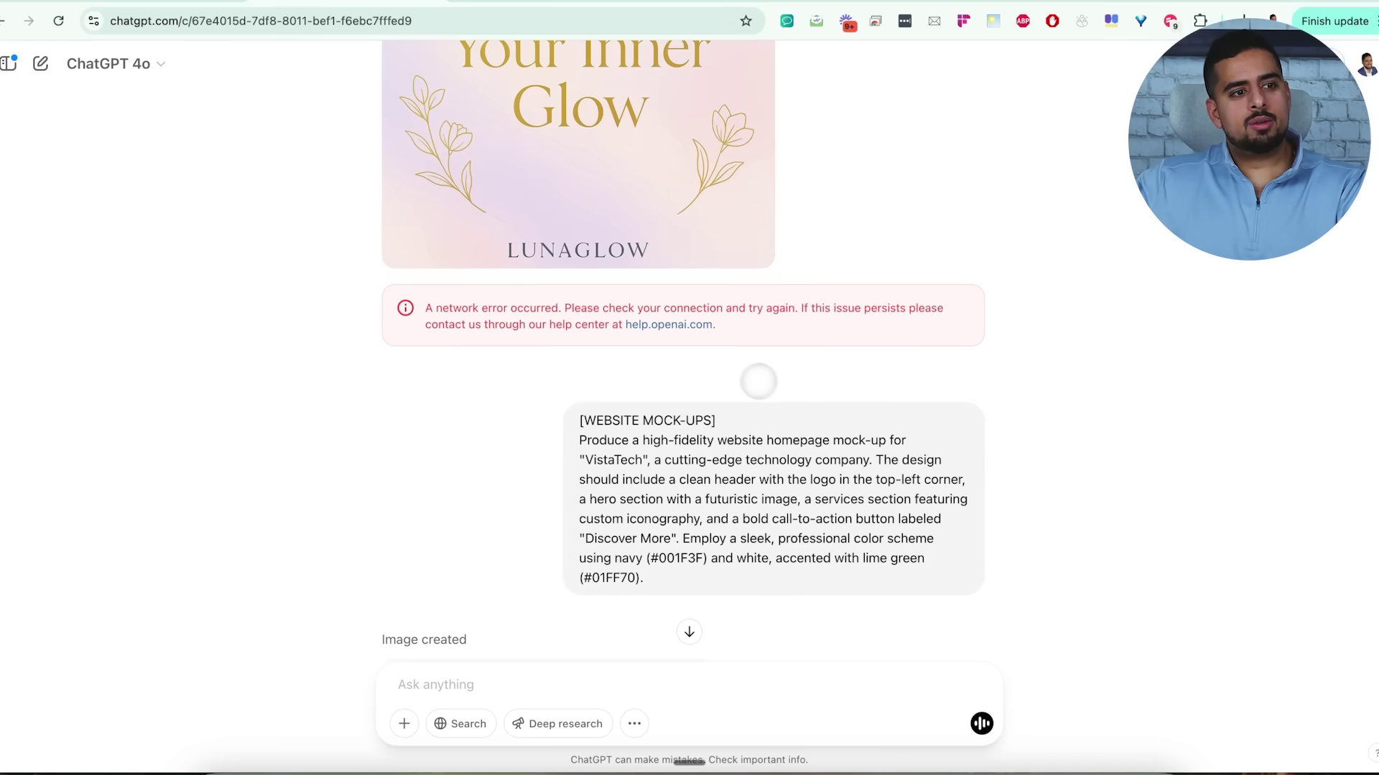
pyautogui.scroll(5, 758, 380)
pyautogui.scroll(-2, 502, 359)
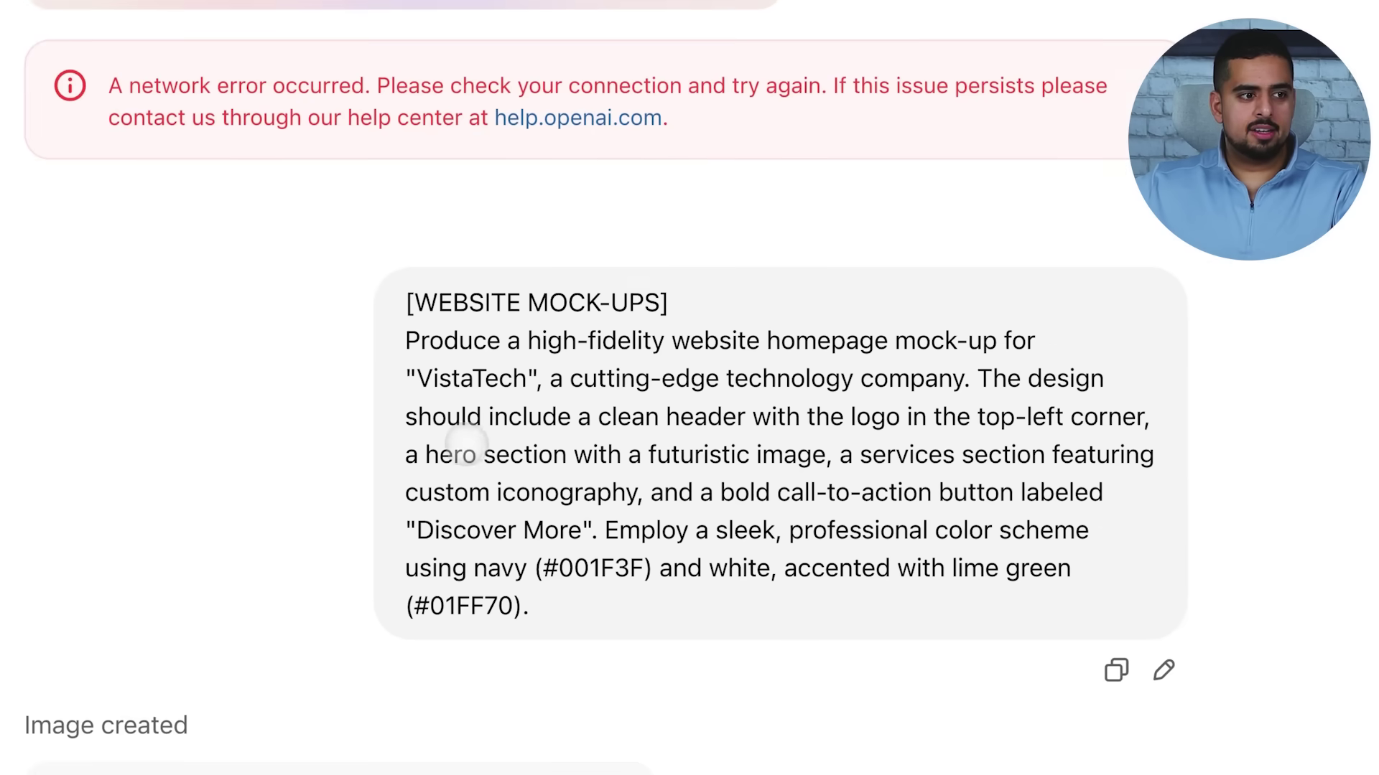
pyautogui.scroll(-3, 421, 434)
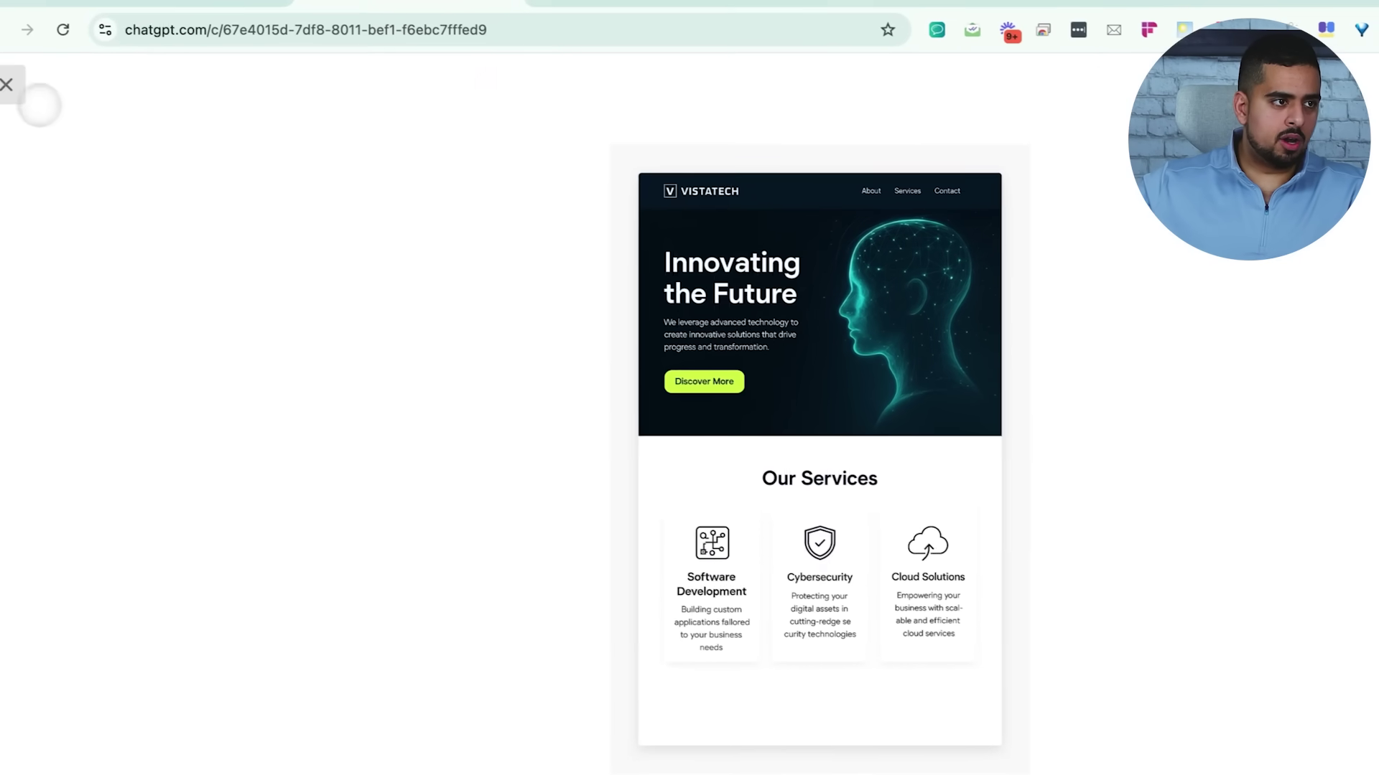
pyautogui.click(40, 104)
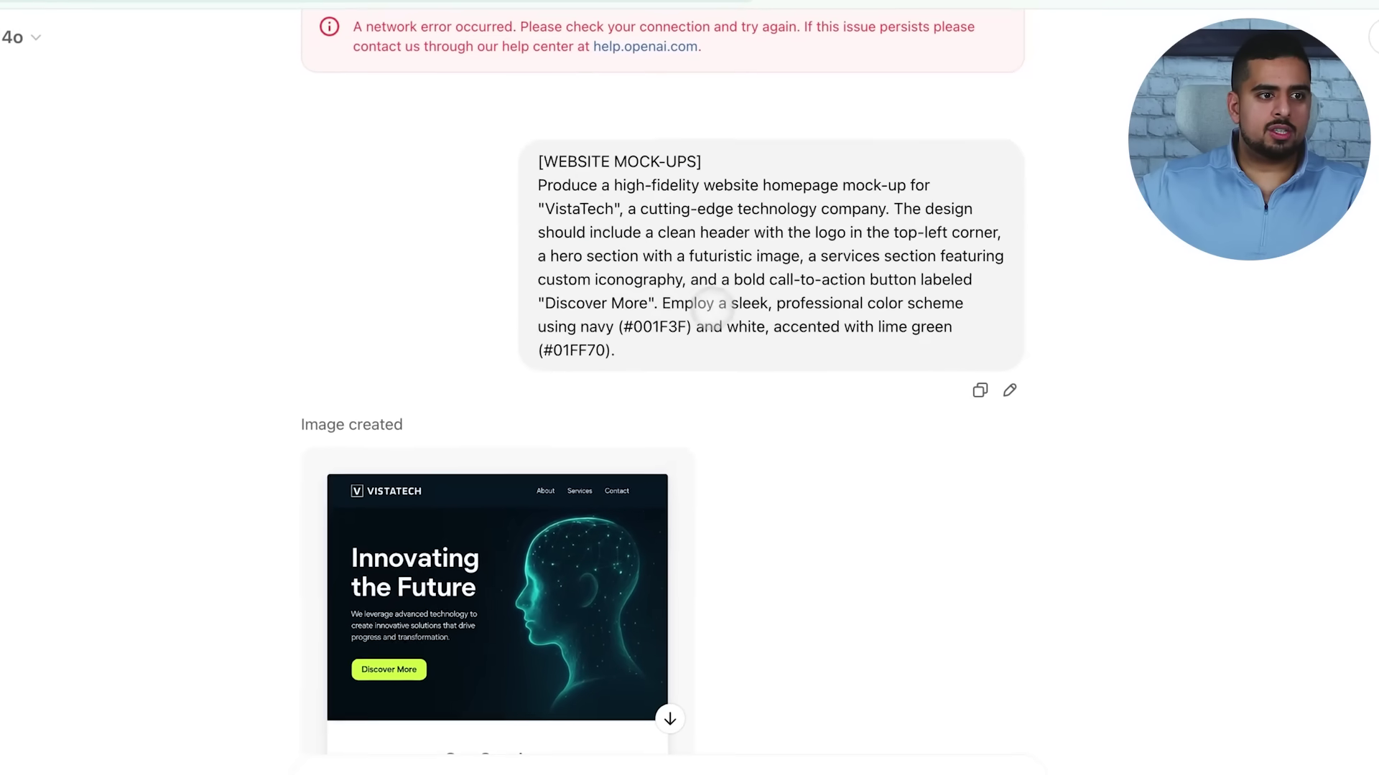
pyautogui.moveTo(768, 280); pyautogui.dragTo(645, 306)
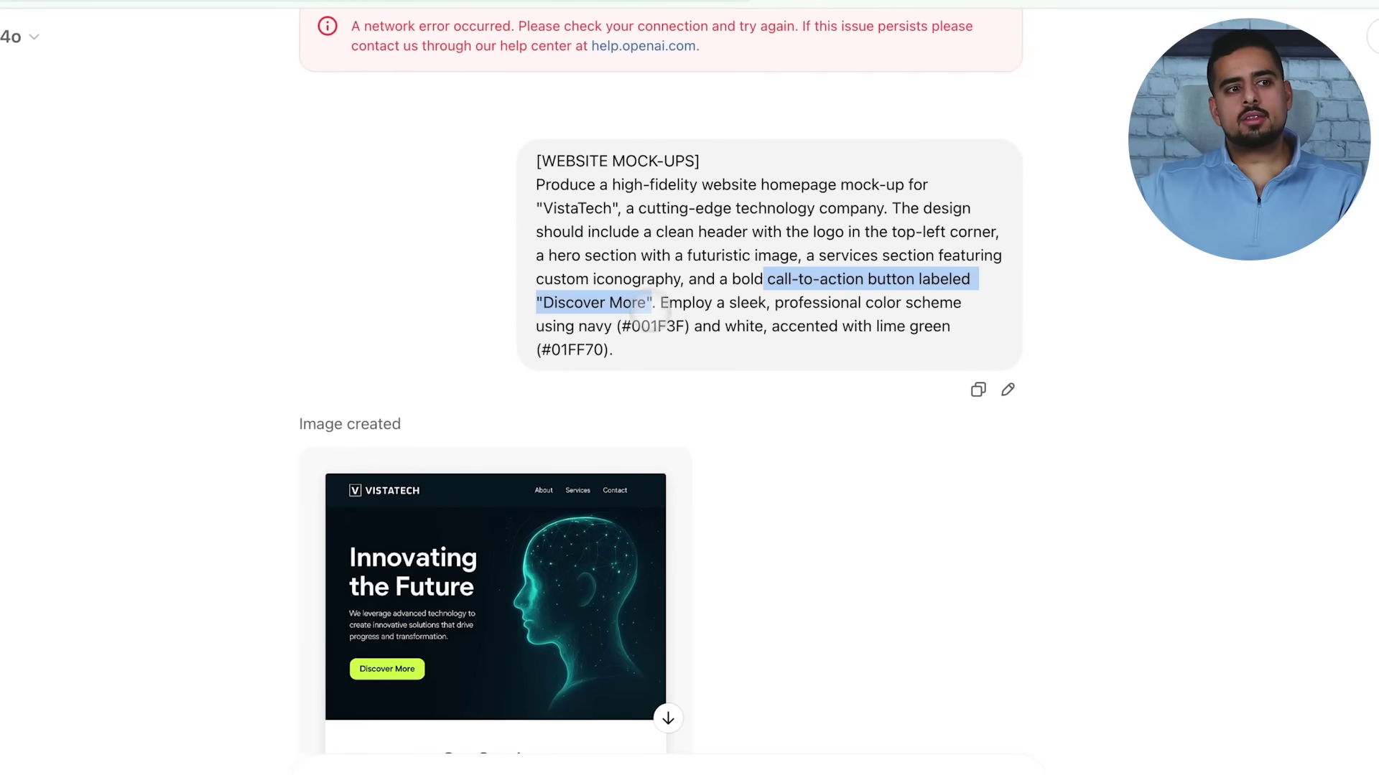
pyautogui.click(643, 345)
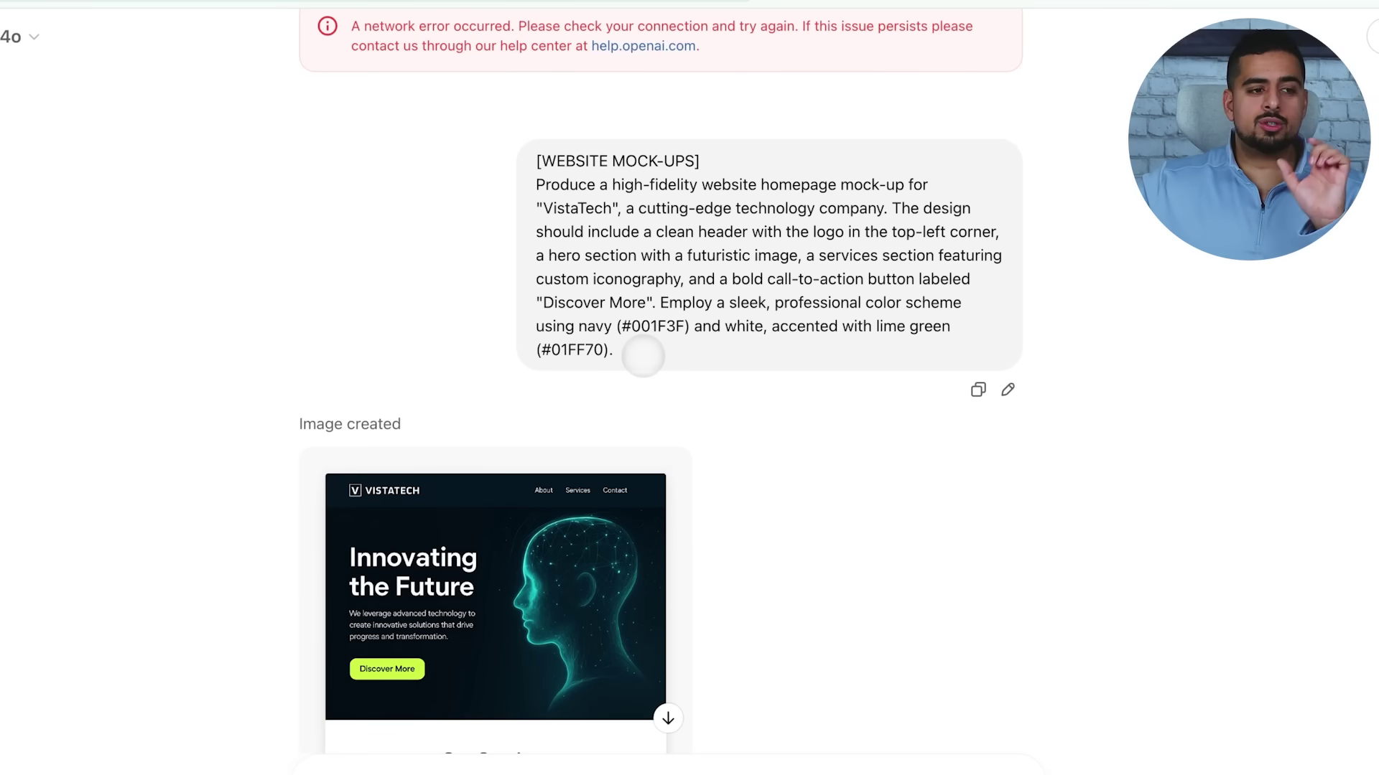
pyautogui.scroll(-3, 639, 344)
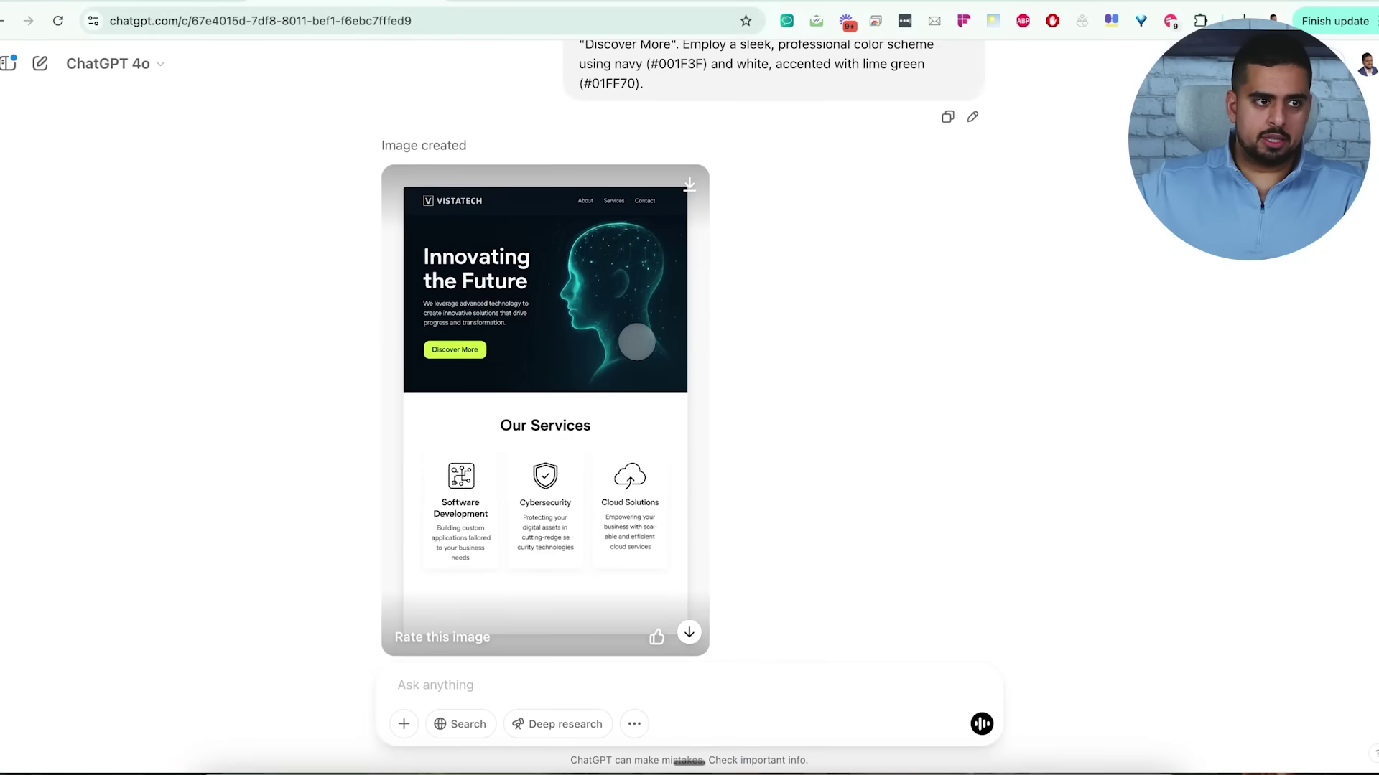
pyautogui.scroll(-1, 636, 342)
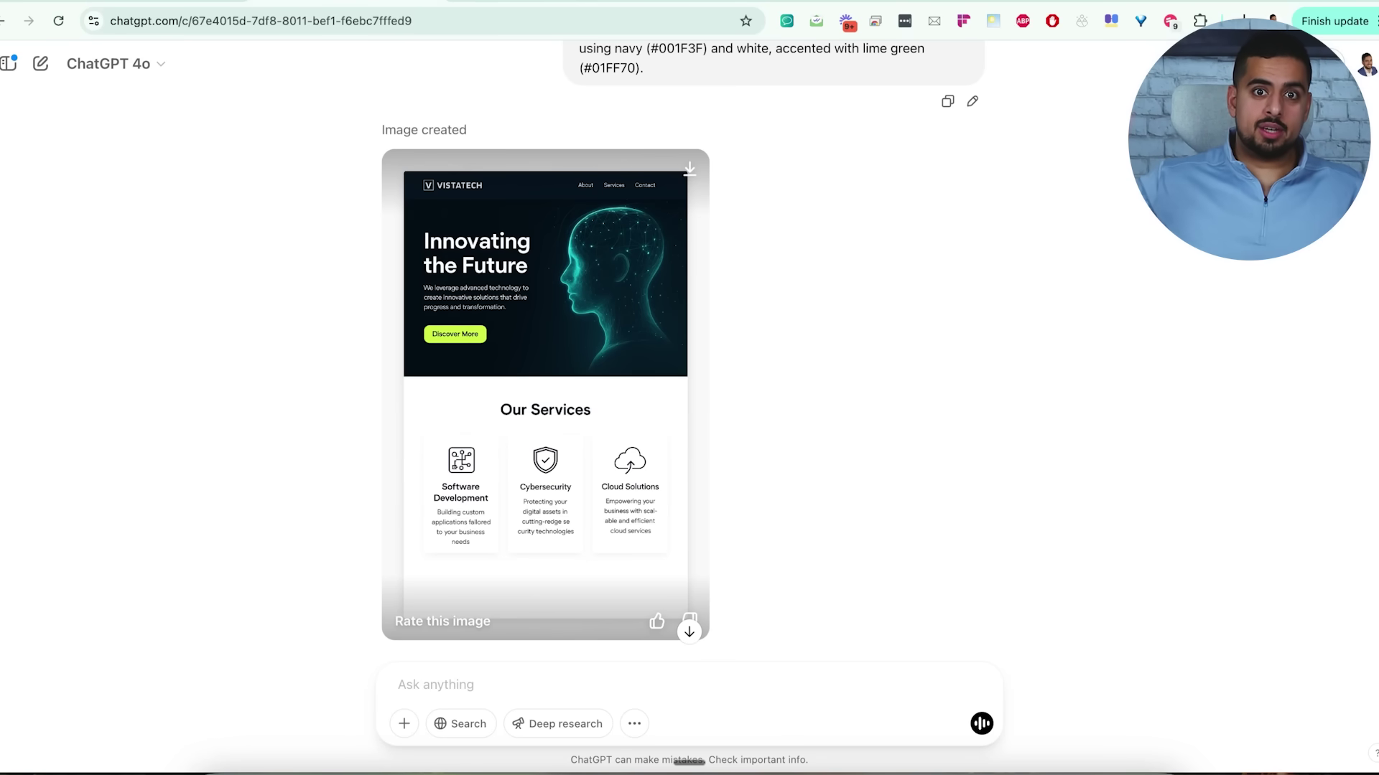
pyautogui.scroll(-2, 696, 288)
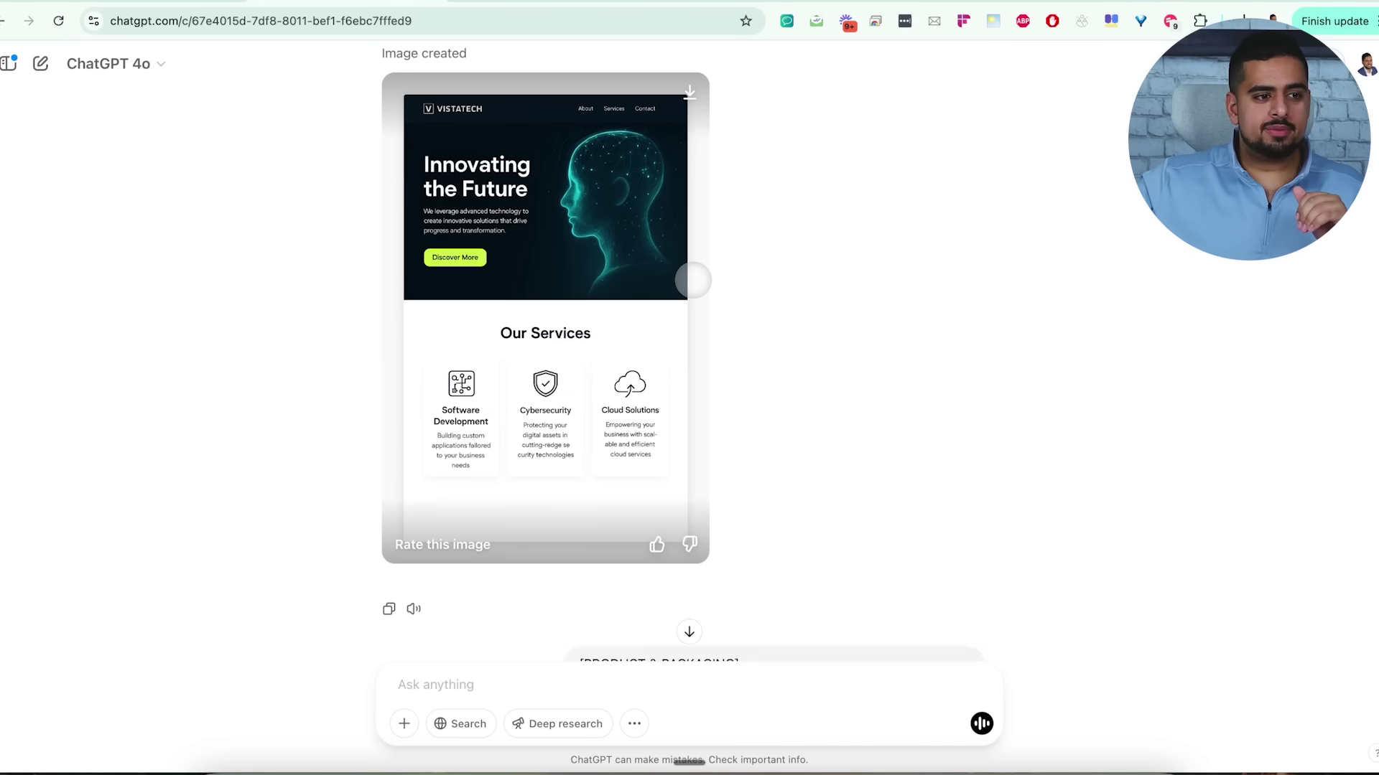
pyautogui.scroll(-3, 696, 288)
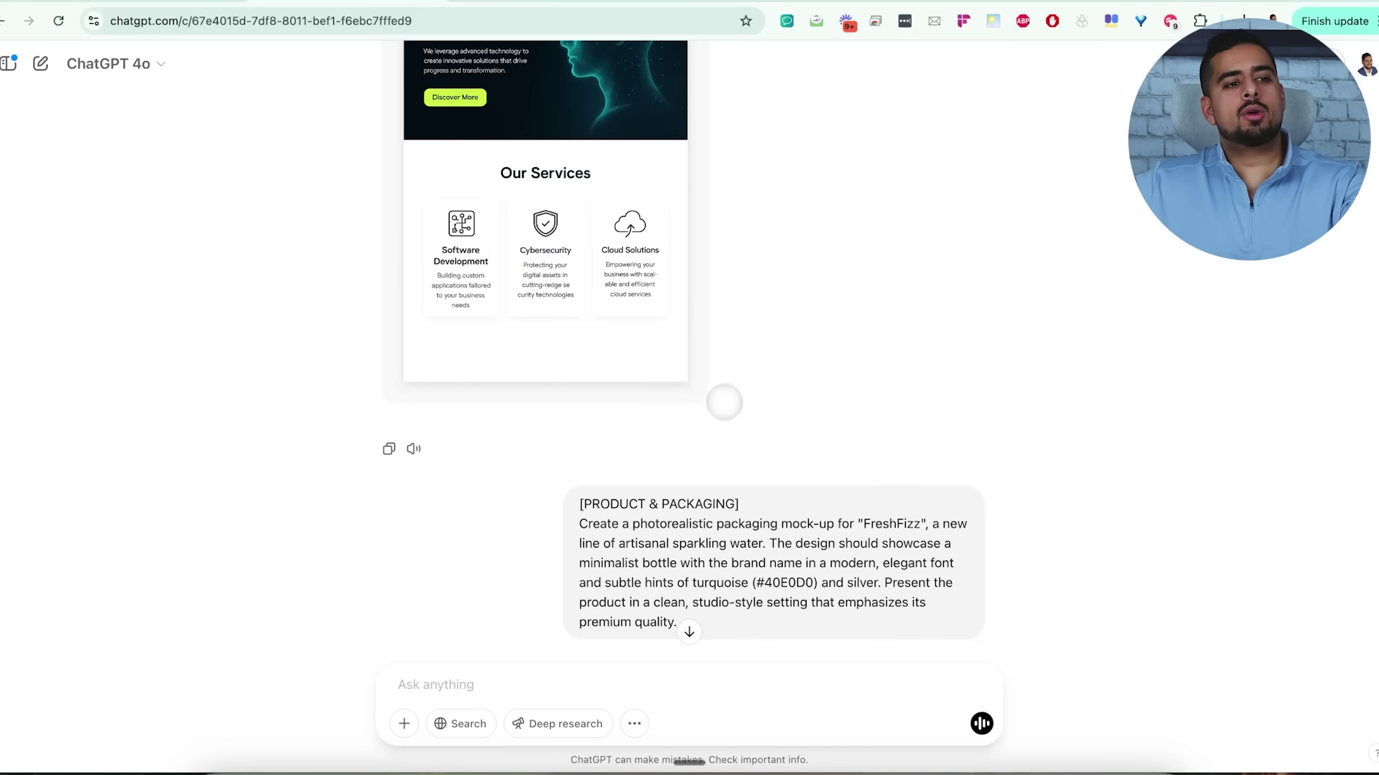
pyautogui.scroll(3, 790, 510)
pyautogui.scroll(-2, 704, 445)
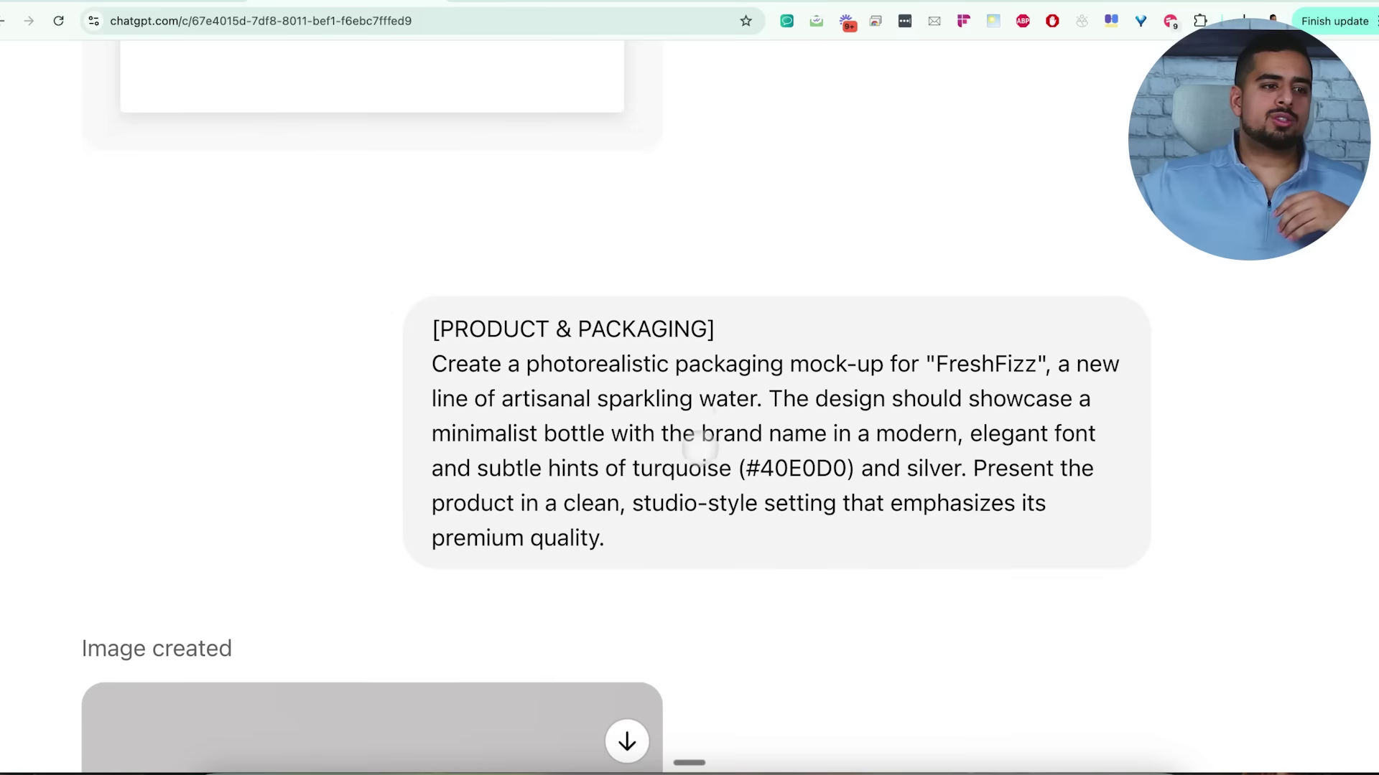
pyautogui.scroll(1, 697, 447)
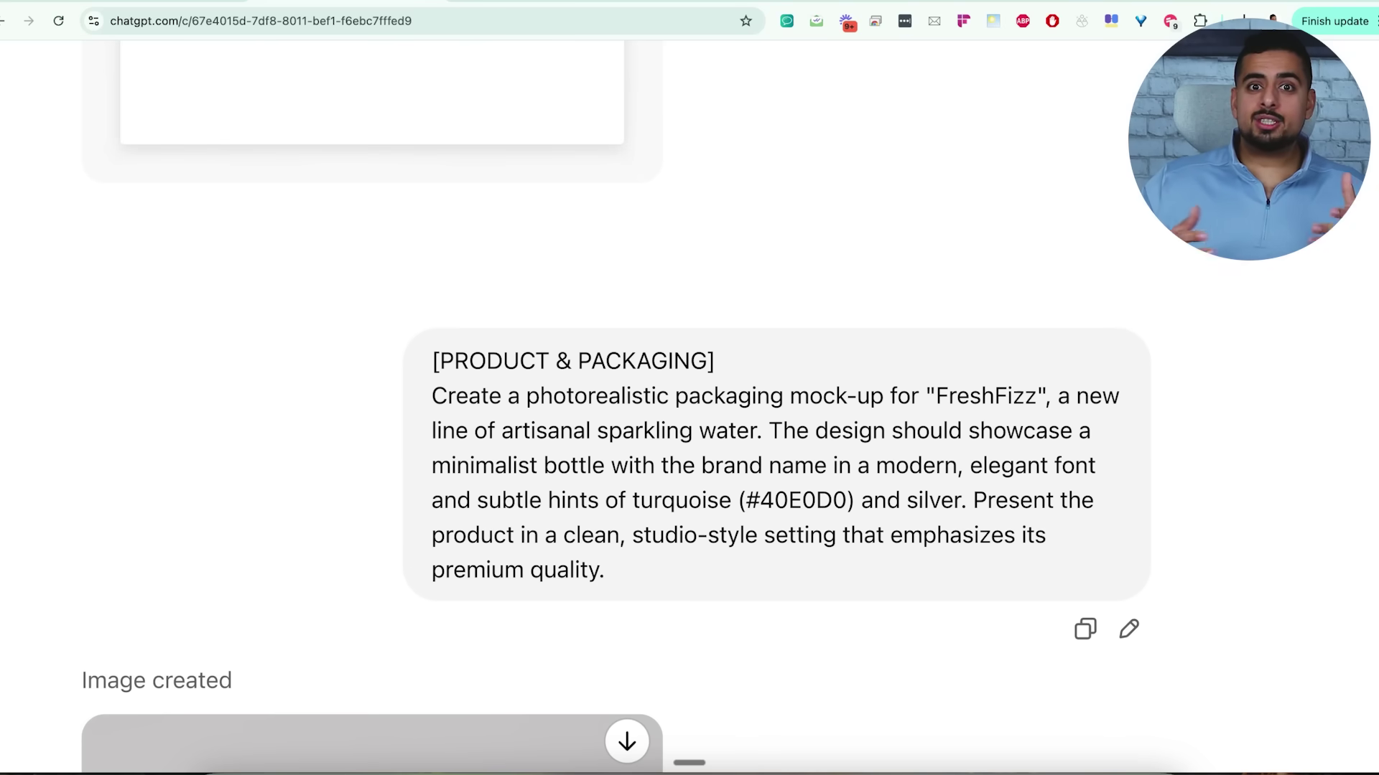
pyautogui.scroll(-7, 406, 452)
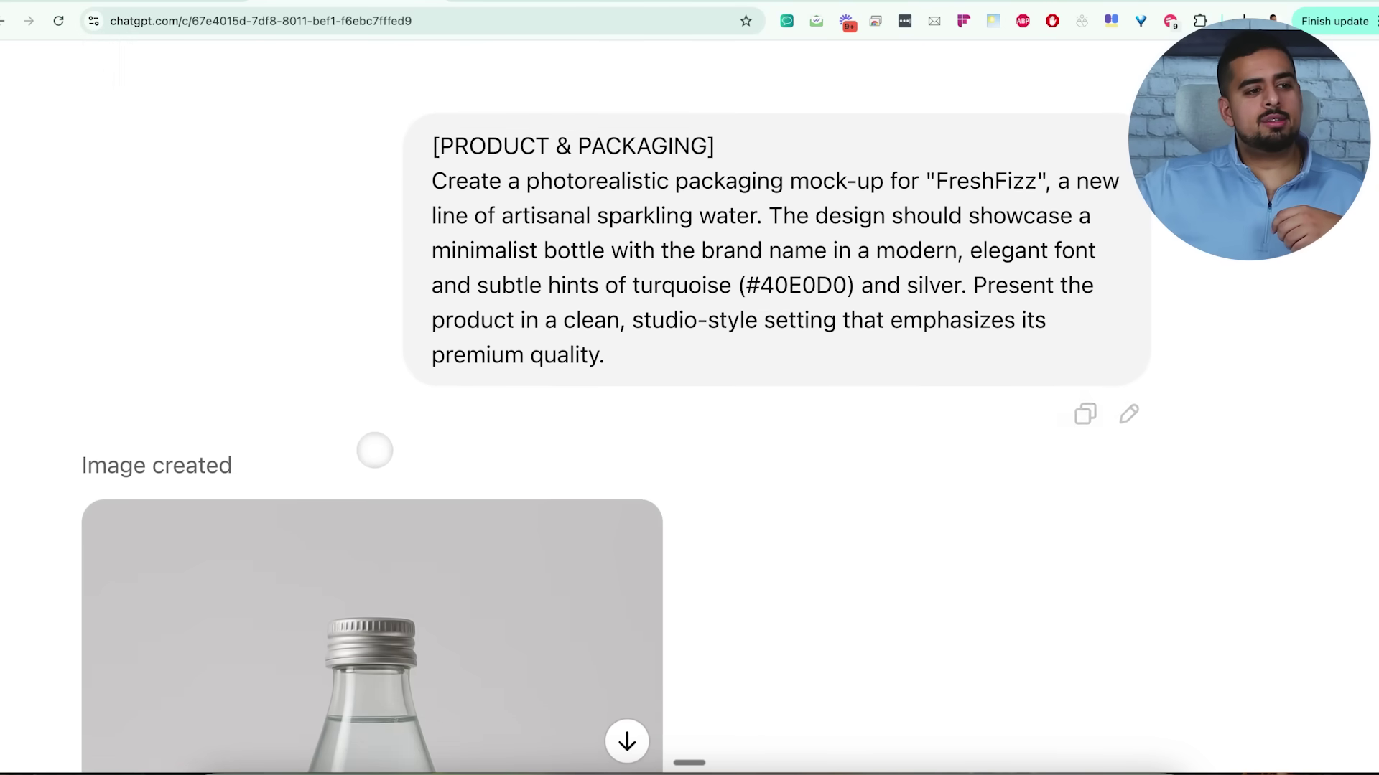
pyautogui.click(371, 457)
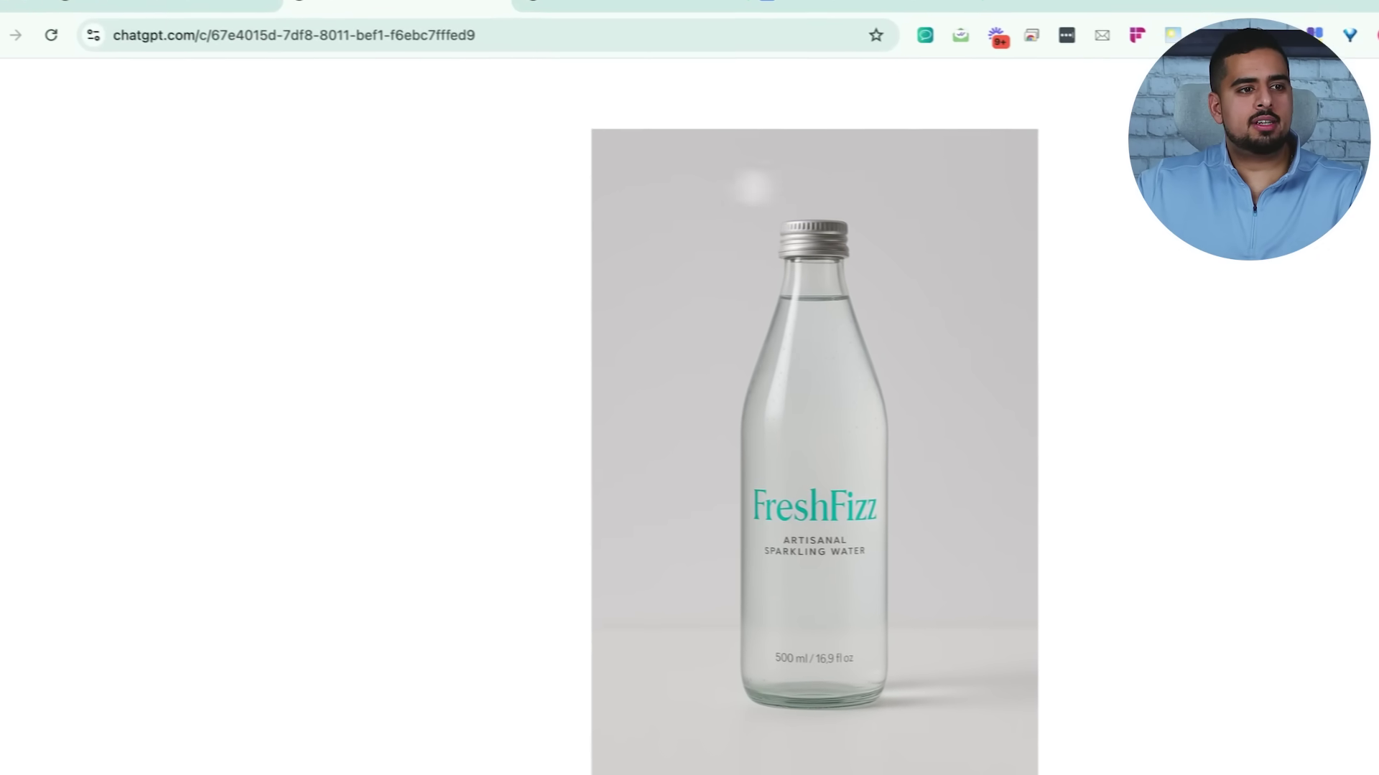
pyautogui.click(7, 86)
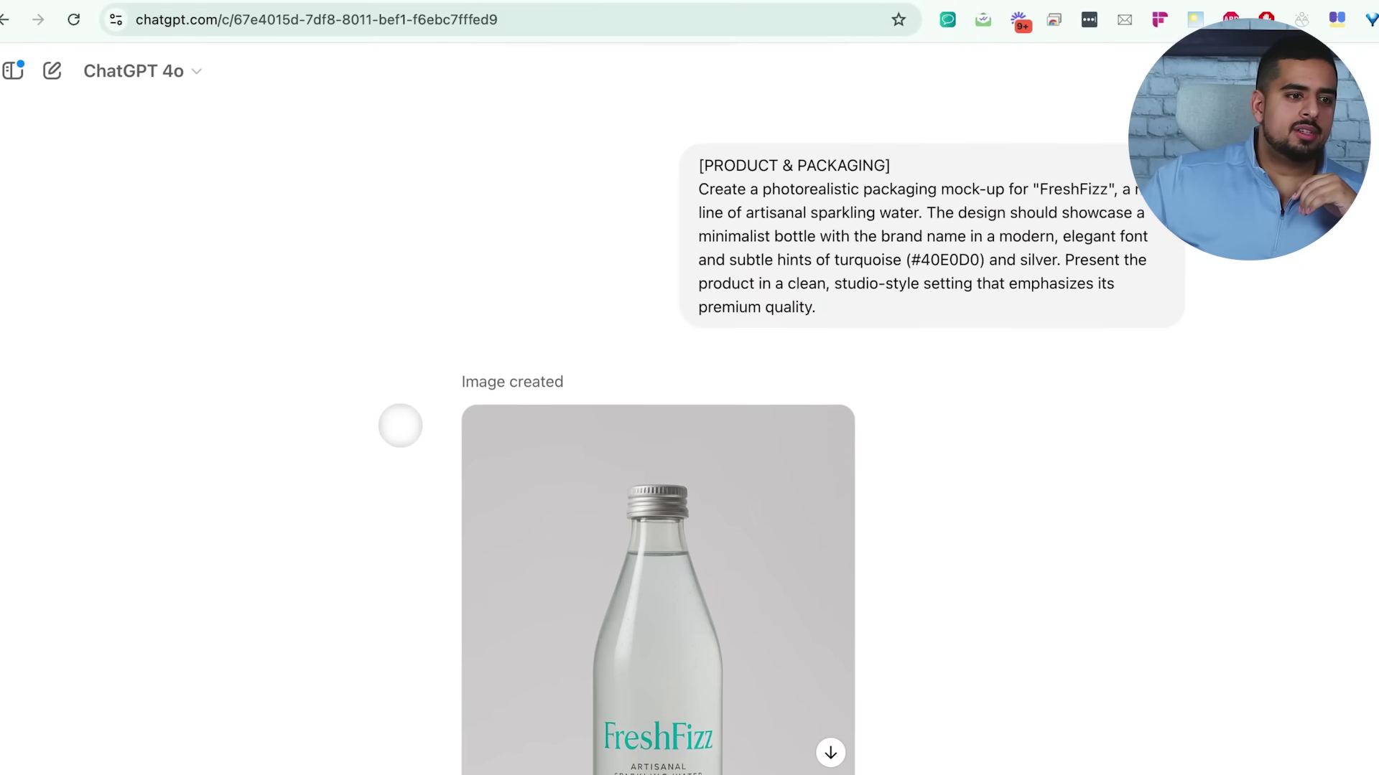
pyautogui.scroll(-4, 395, 427)
# Step: Close the enlarged BookNook image and scroll down to the FutureWave 'INNOVATE TODAY' cover
pyautogui.scroll(-5, 396, 426)
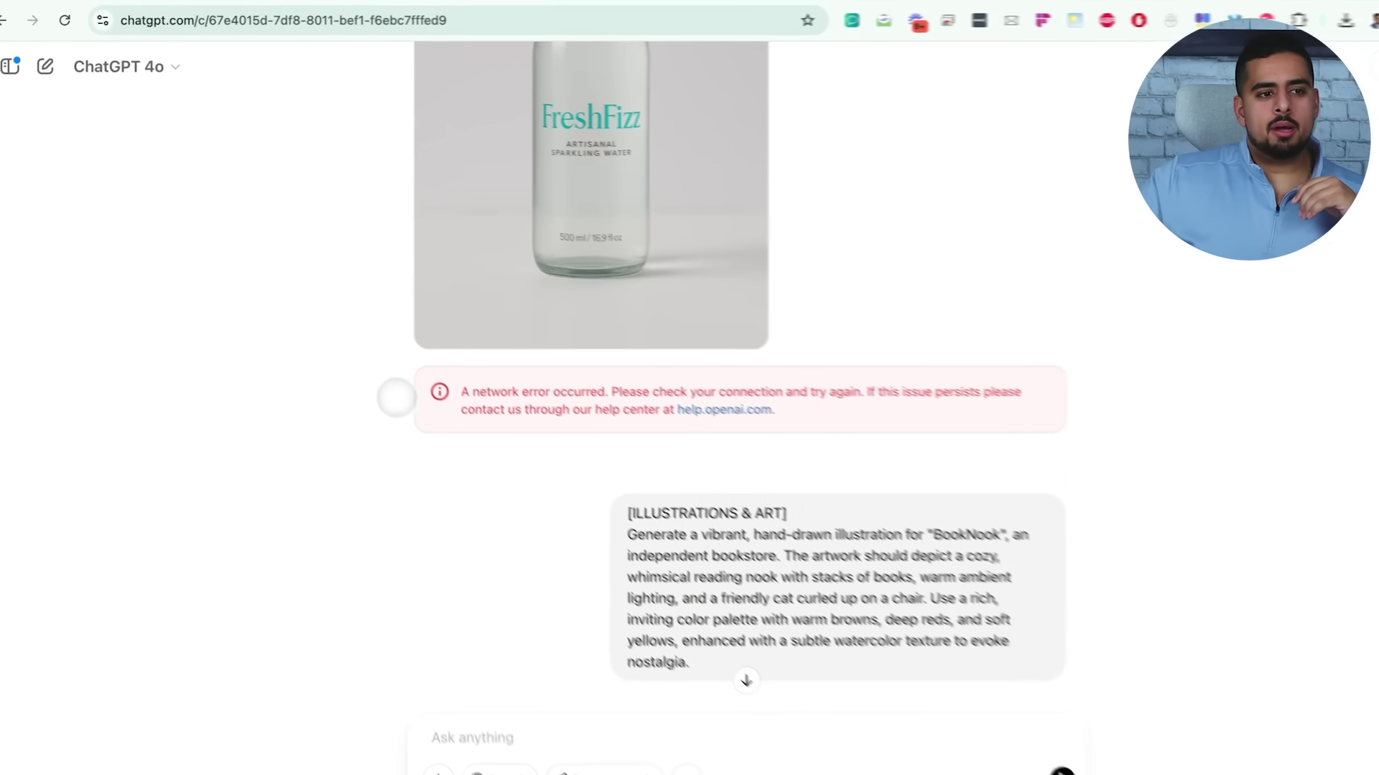
pyautogui.scroll(-4, 557, 488)
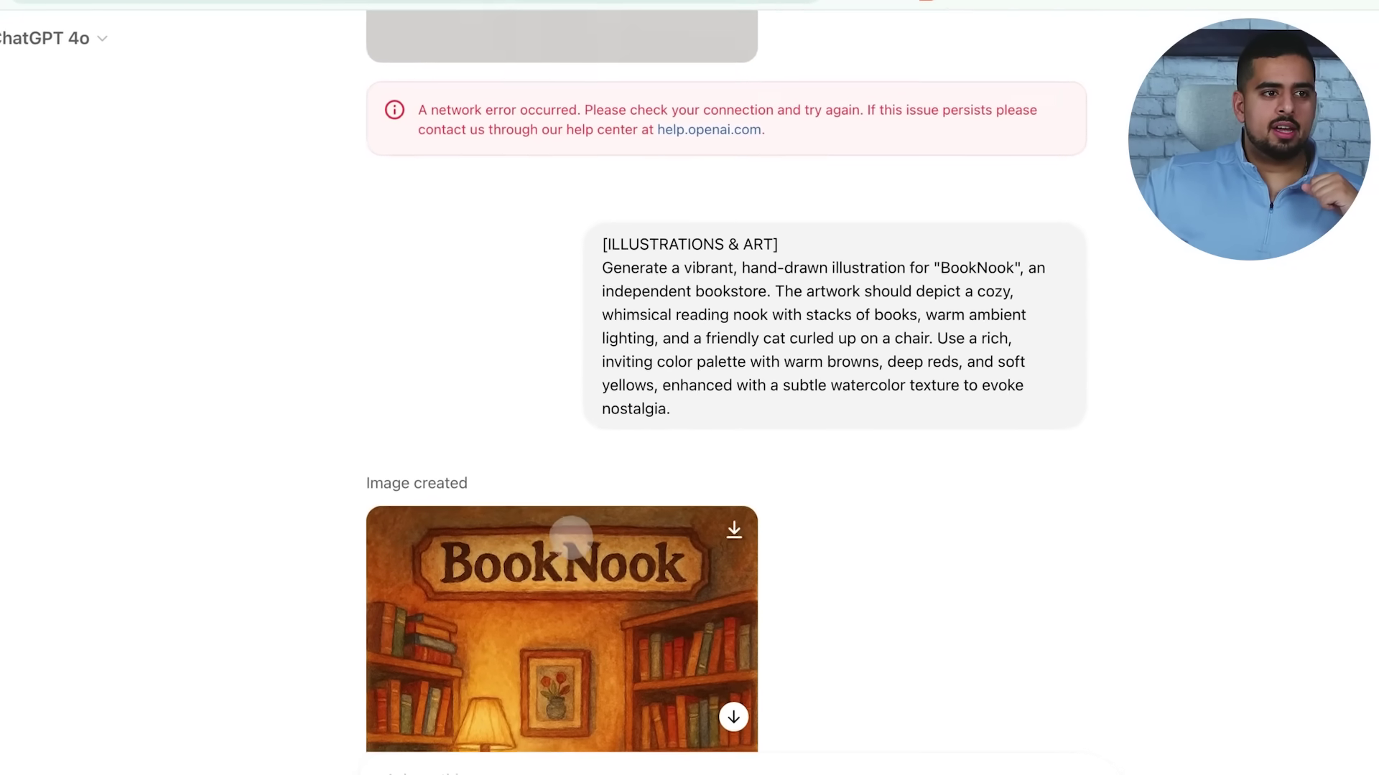
pyautogui.scroll(-2, 556, 488)
pyautogui.scroll(-1, 567, 531)
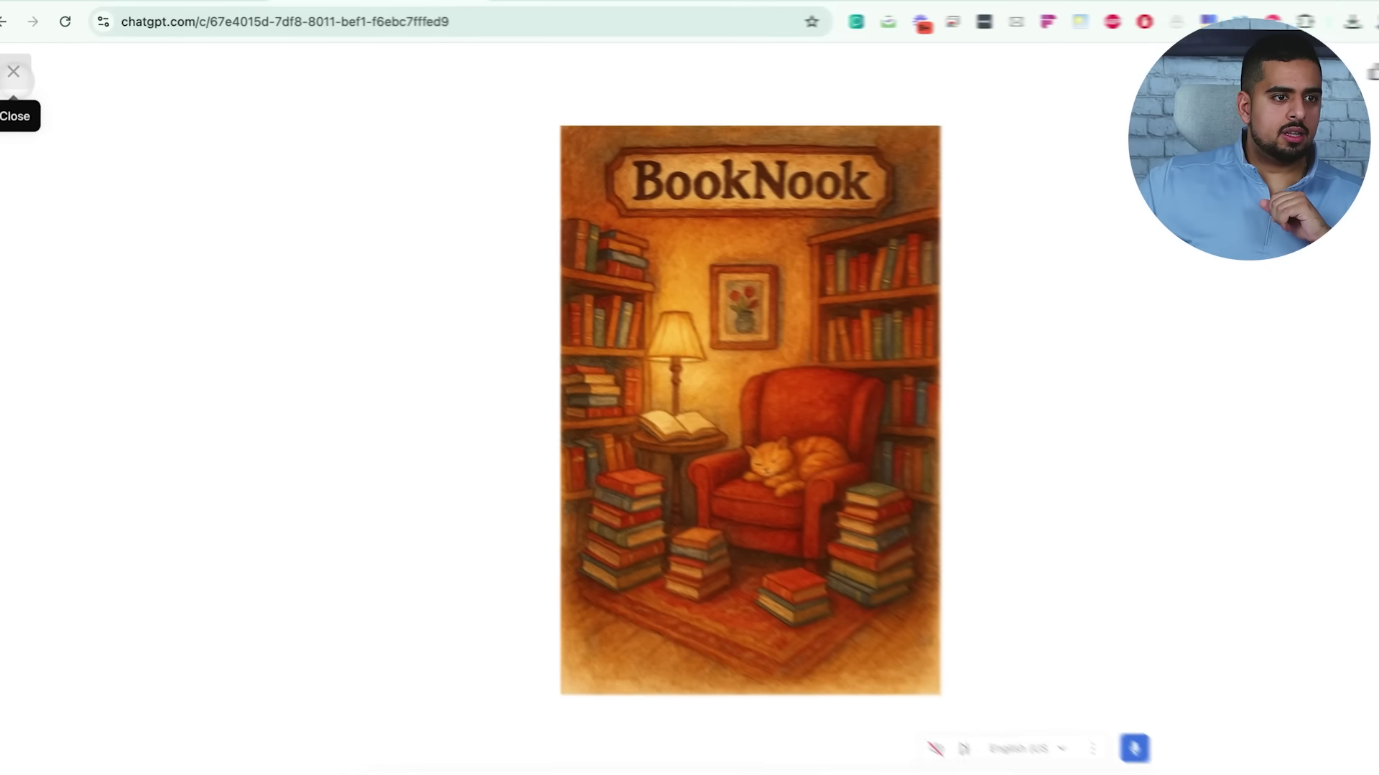
pyautogui.click(13, 72)
pyautogui.scroll(-5, 402, 330)
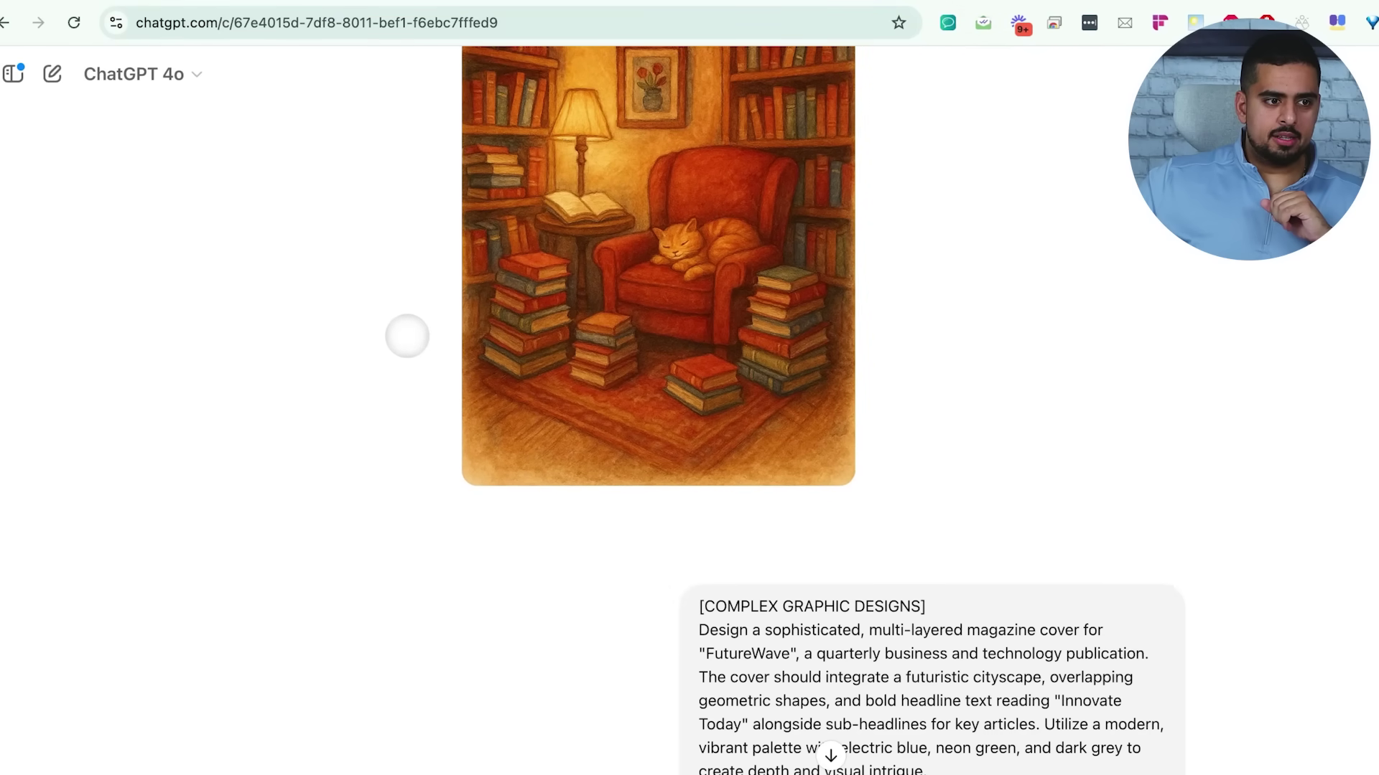
pyautogui.scroll(-8, 740, 380)
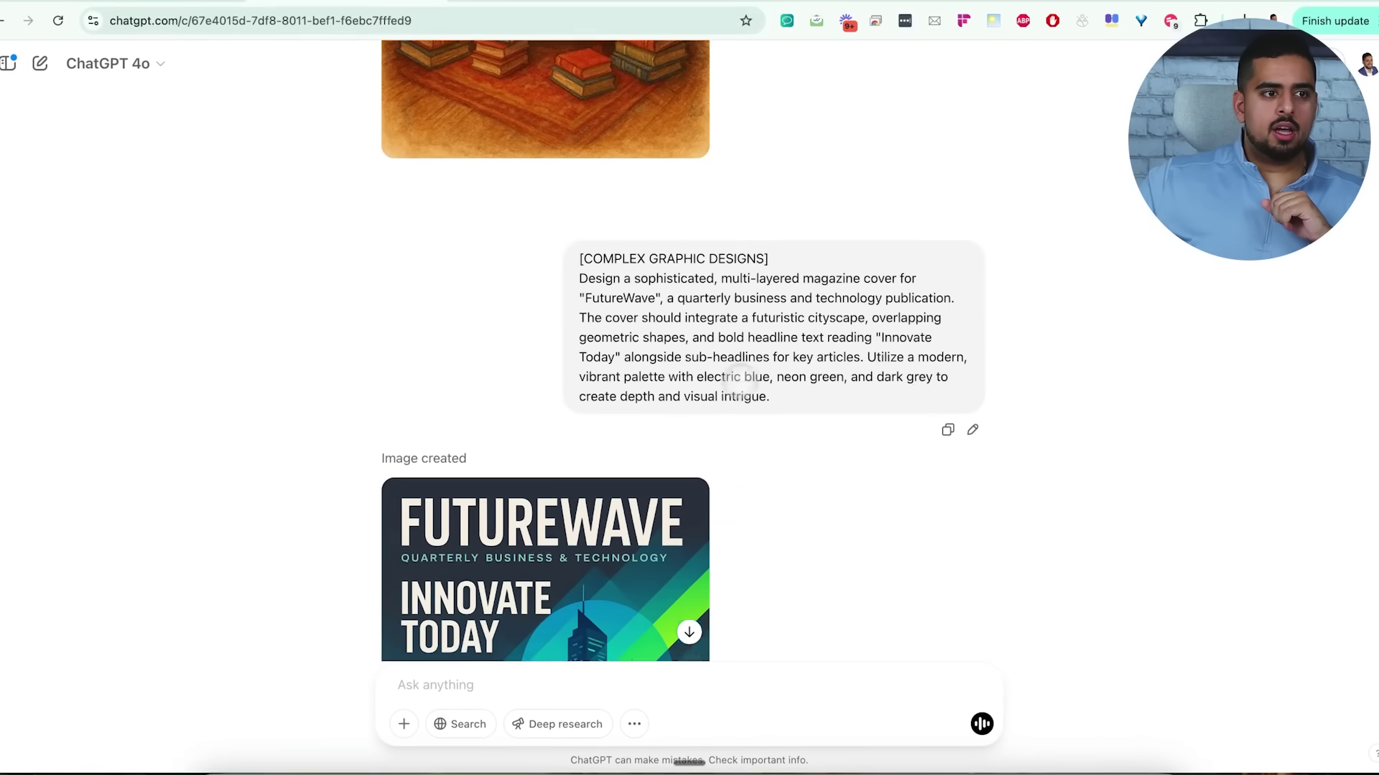
pyautogui.scroll(-3, 740, 381)
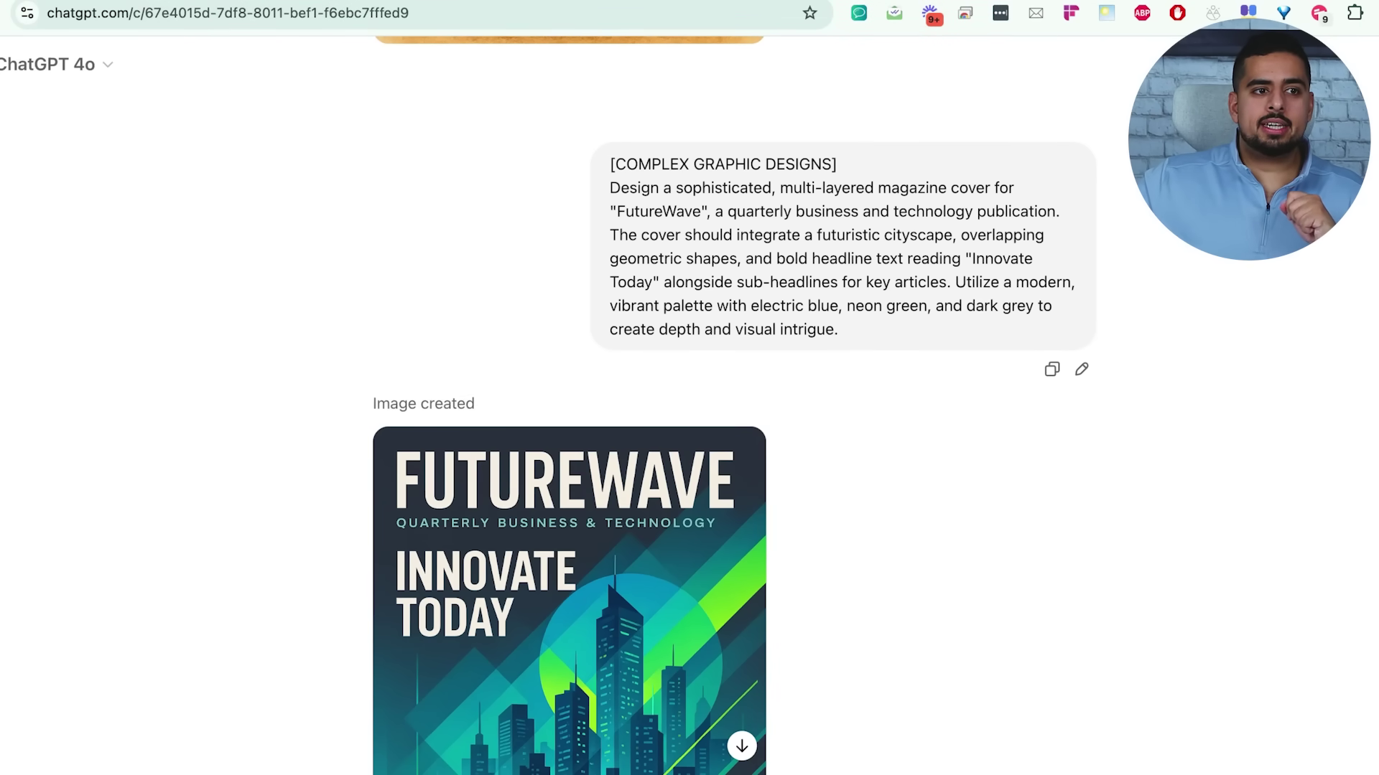
pyautogui.scroll(-4, 575, 197)
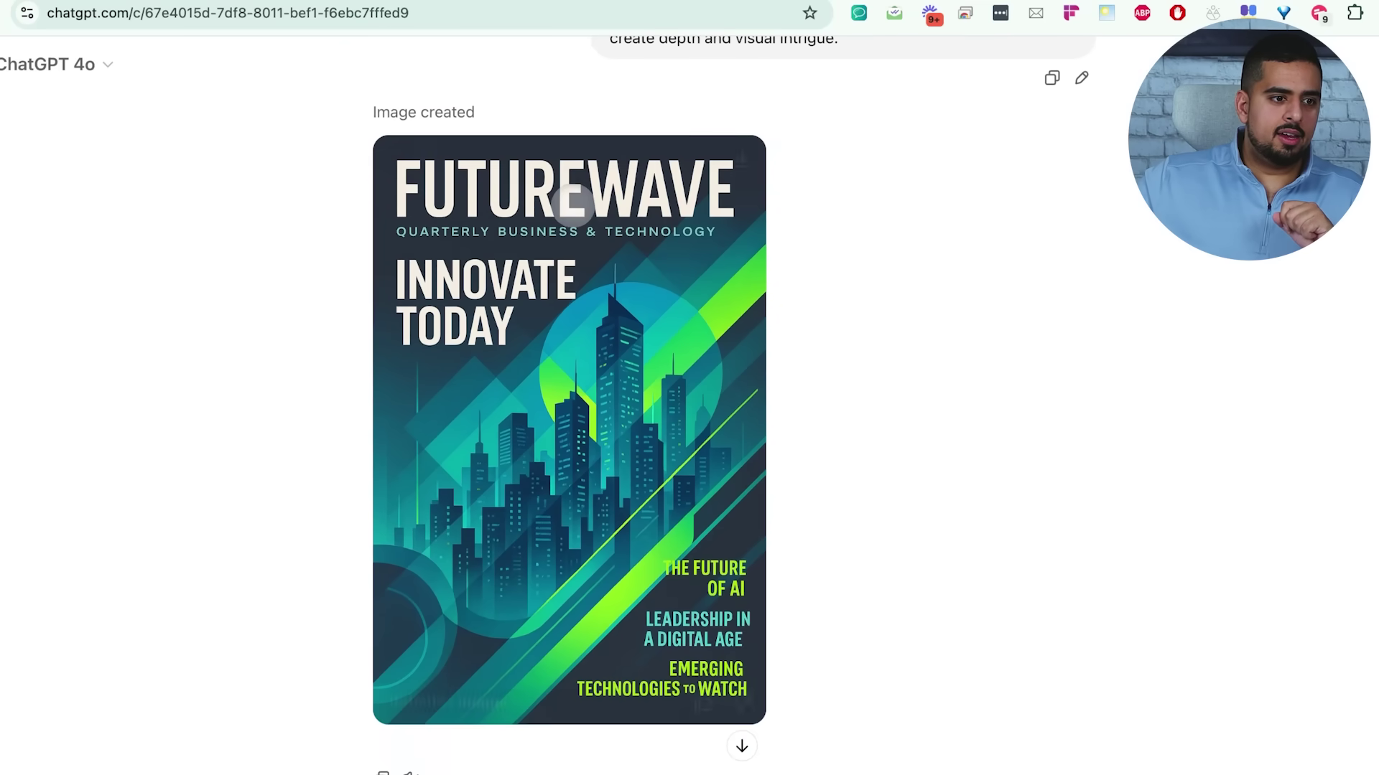
pyautogui.click(578, 305)
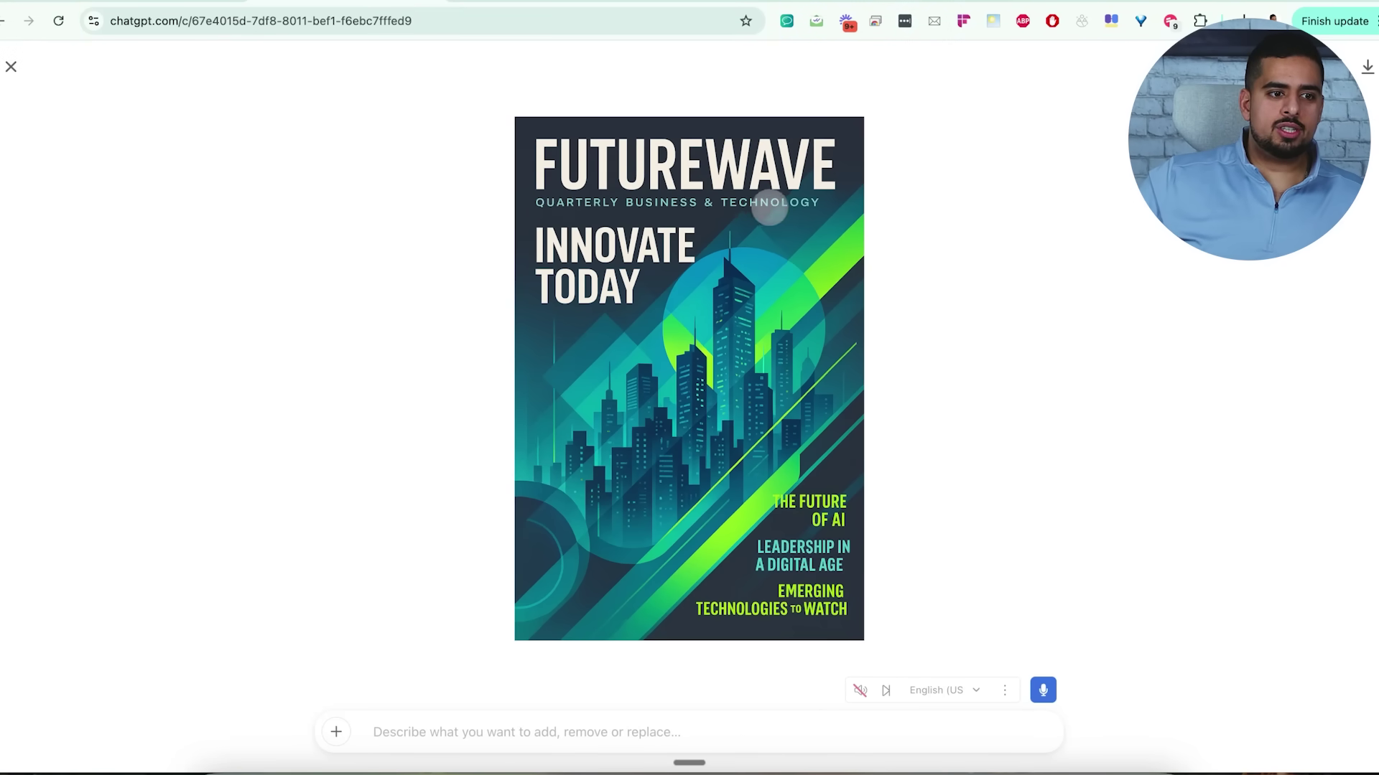
pyautogui.click(11, 66)
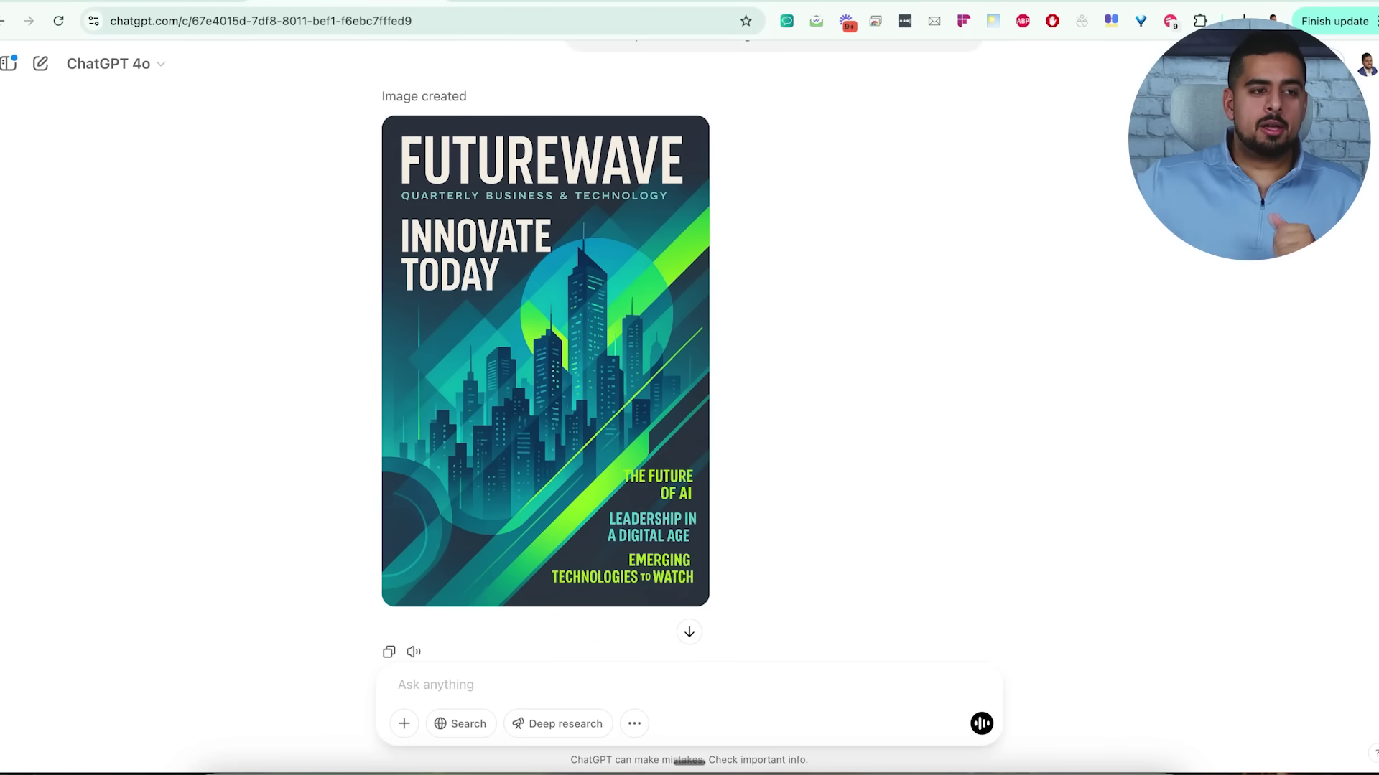
# Step: Search Google Images for 'paintings' and copy The Starry Night image
pyautogui.hotkey('ctrl', 't')
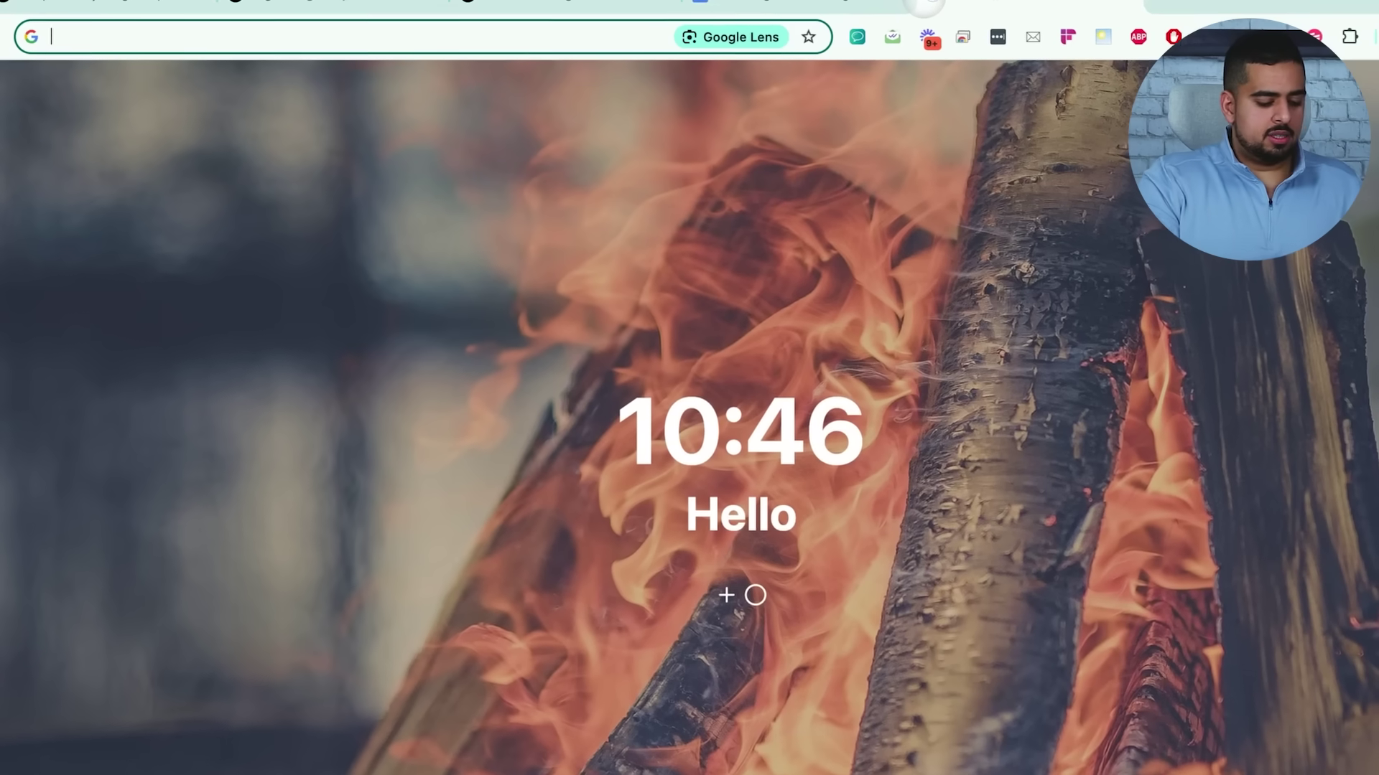
pyautogui.write('paintings')
pyautogui.press('Return')
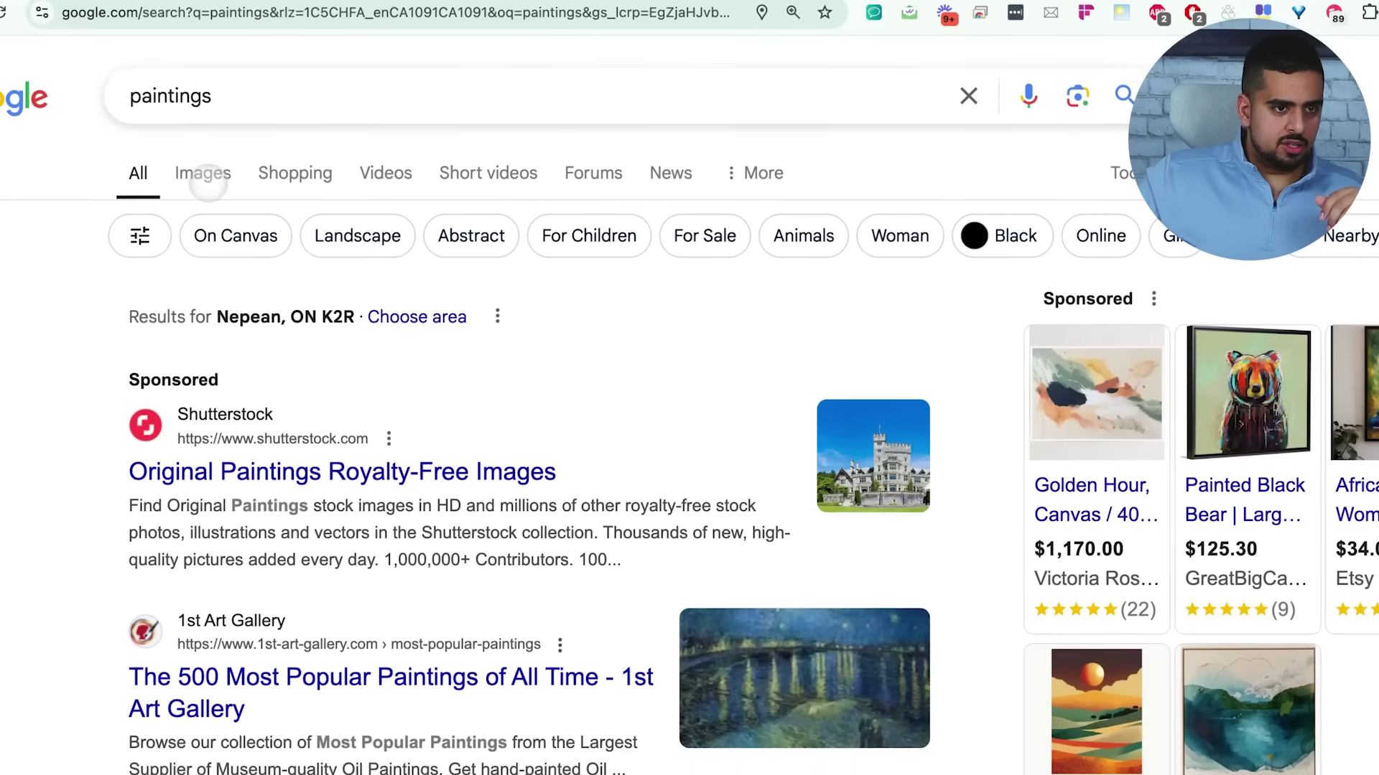
pyautogui.click(194, 203)
pyautogui.scroll(-3, 797, 302)
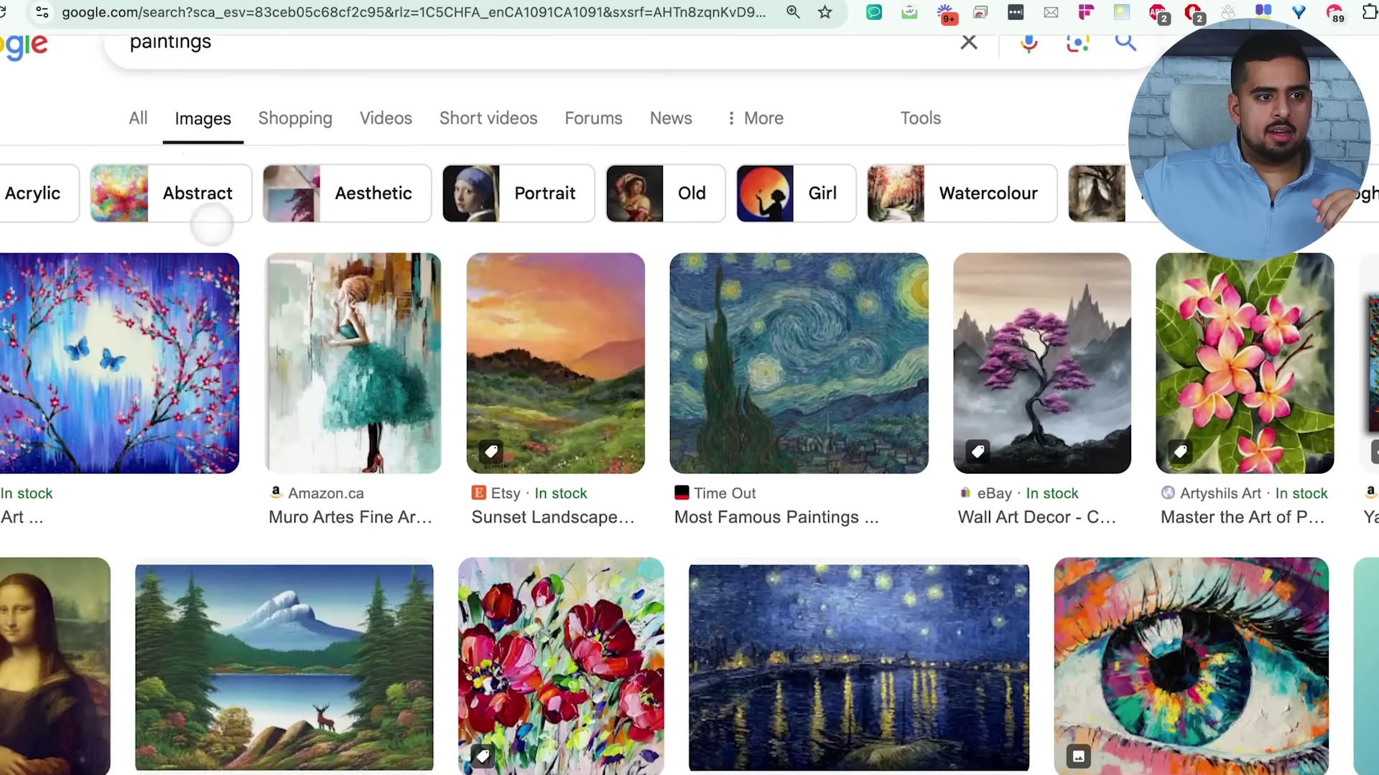
pyautogui.click(842, 336)
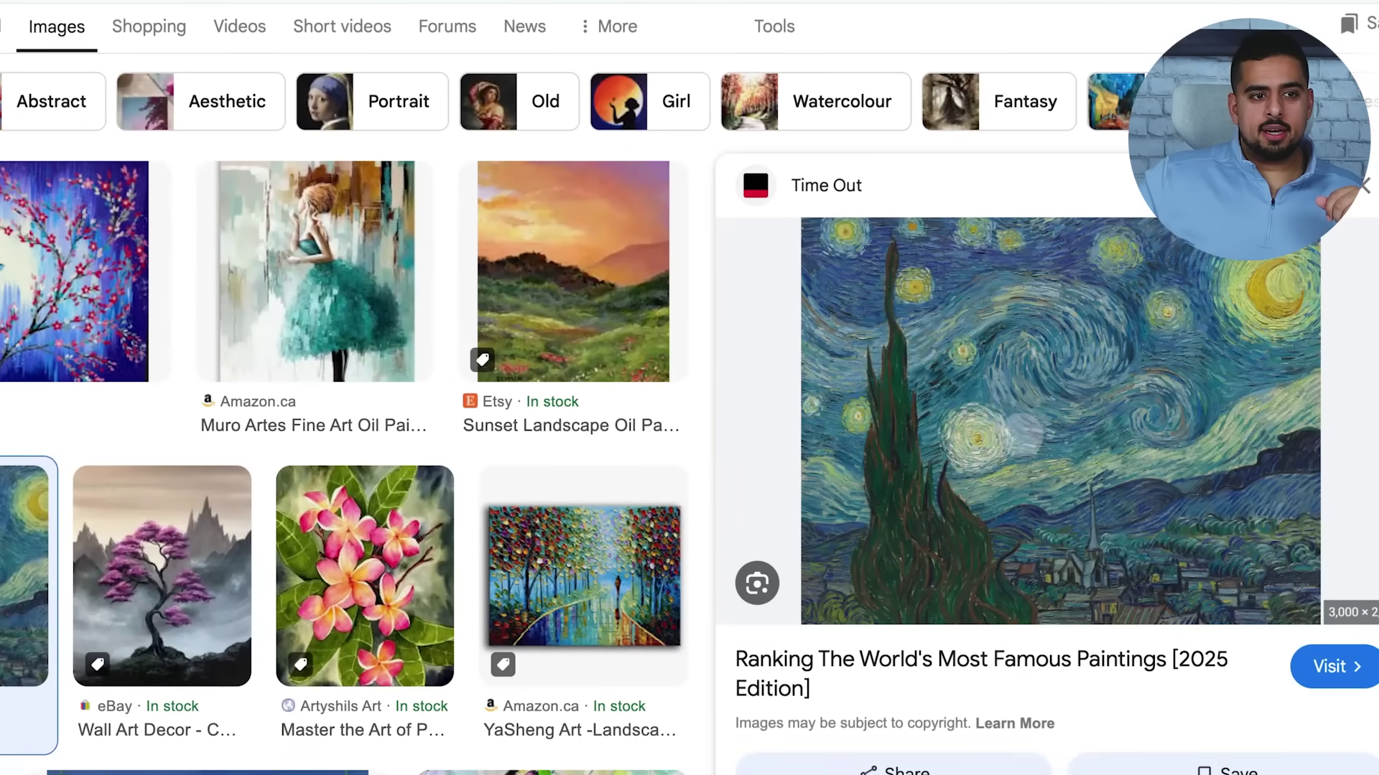
pyautogui.rightClick(1037, 424)
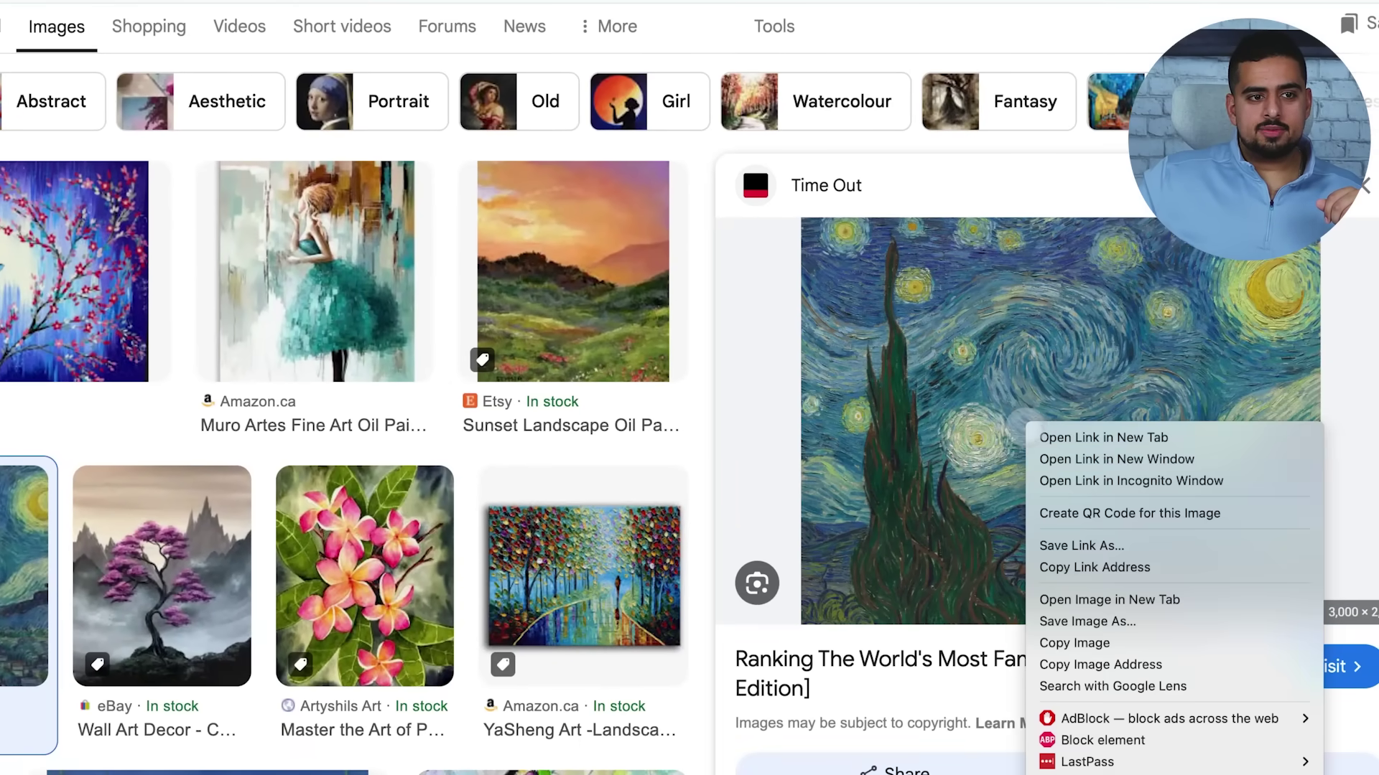
pyautogui.click(1075, 642)
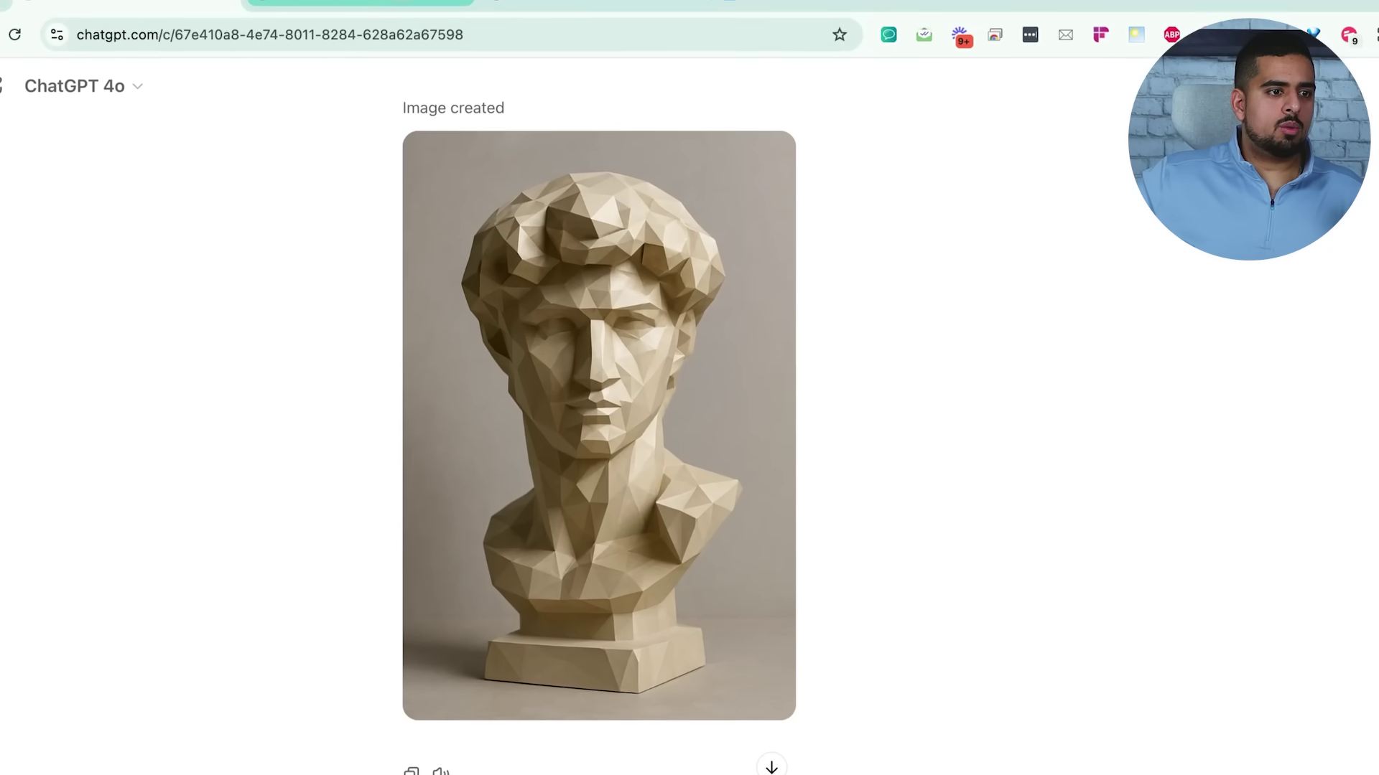
# Step: Send the pasted Starry Night with 'I want you to recreate this image in 3D in a very human-like, life-like manner.'
pyautogui.hotkey('ctrl', 'v')
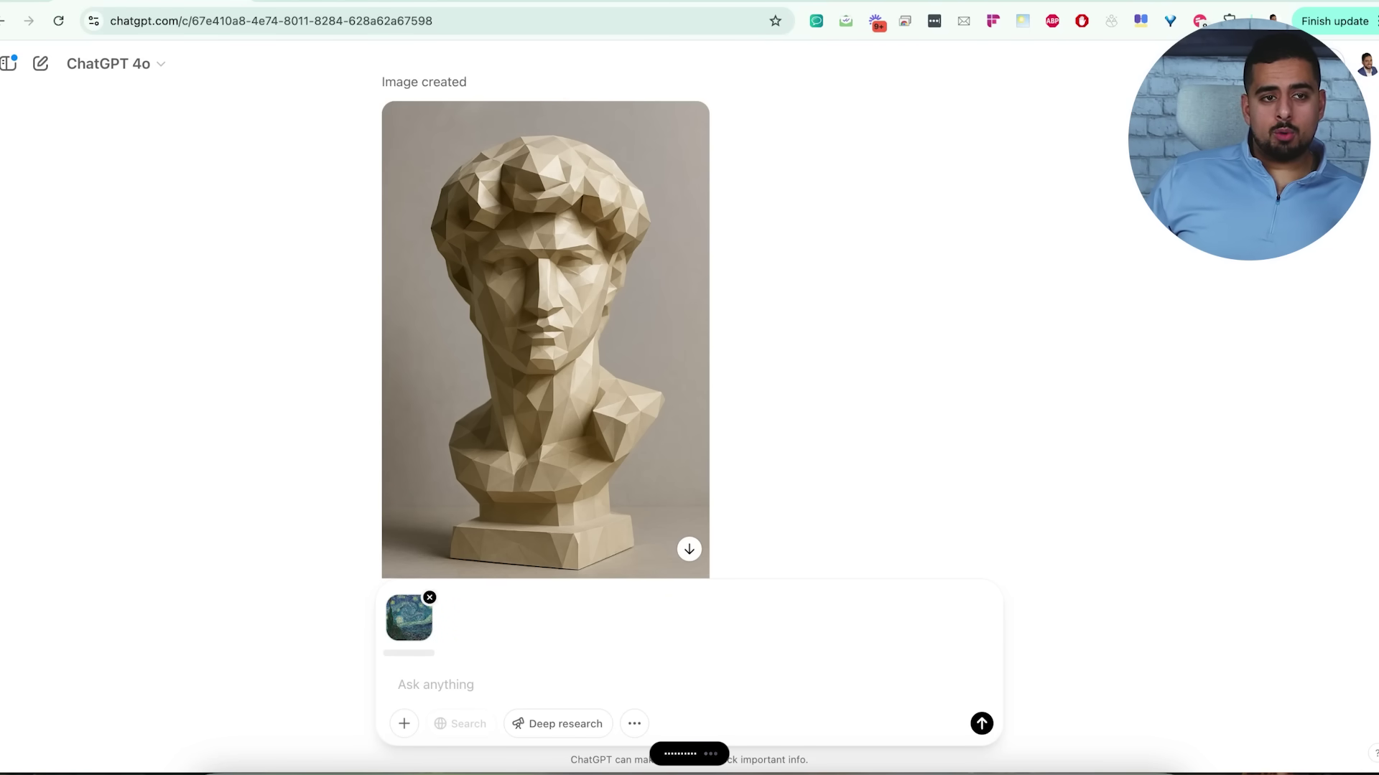
pyautogui.write('I want you to recreate this image in 3D in a very human-like, life-like manner.')
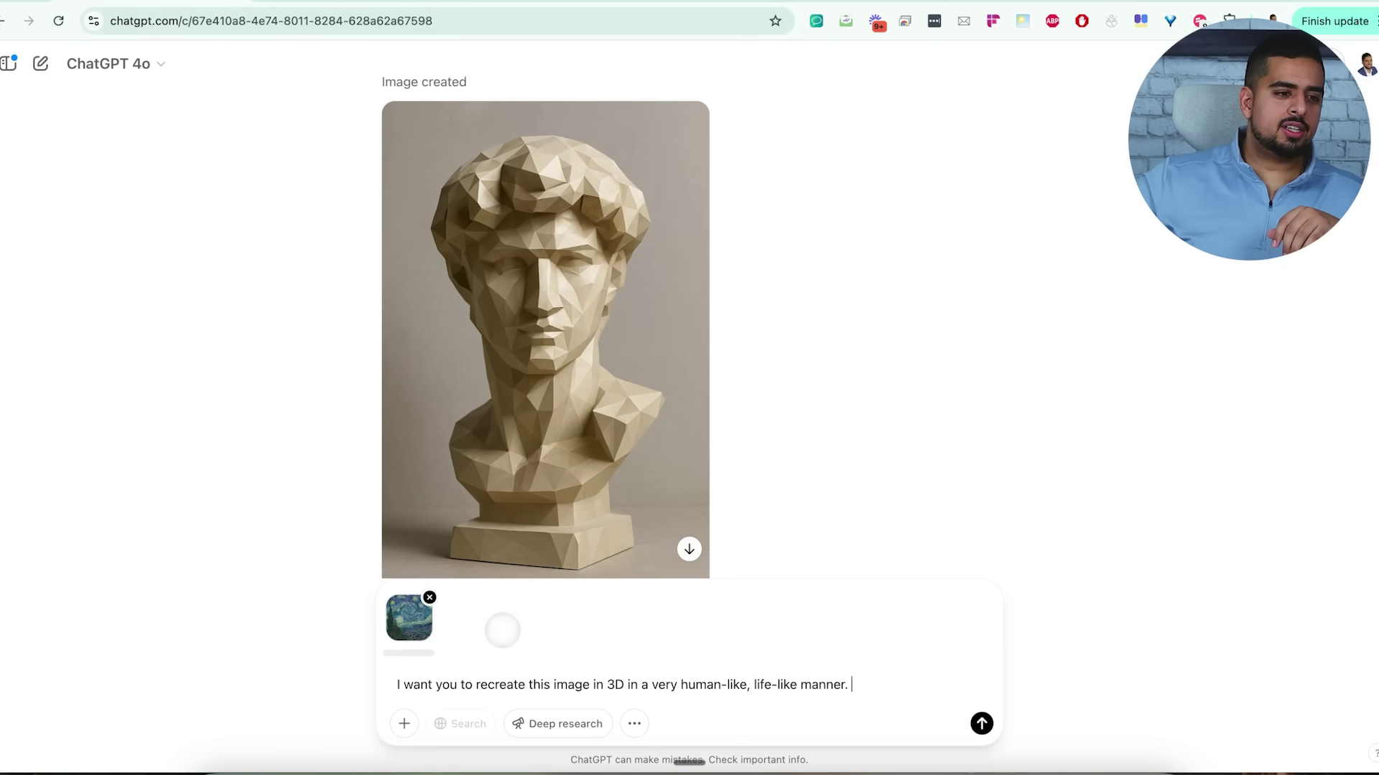
pyautogui.click(982, 723)
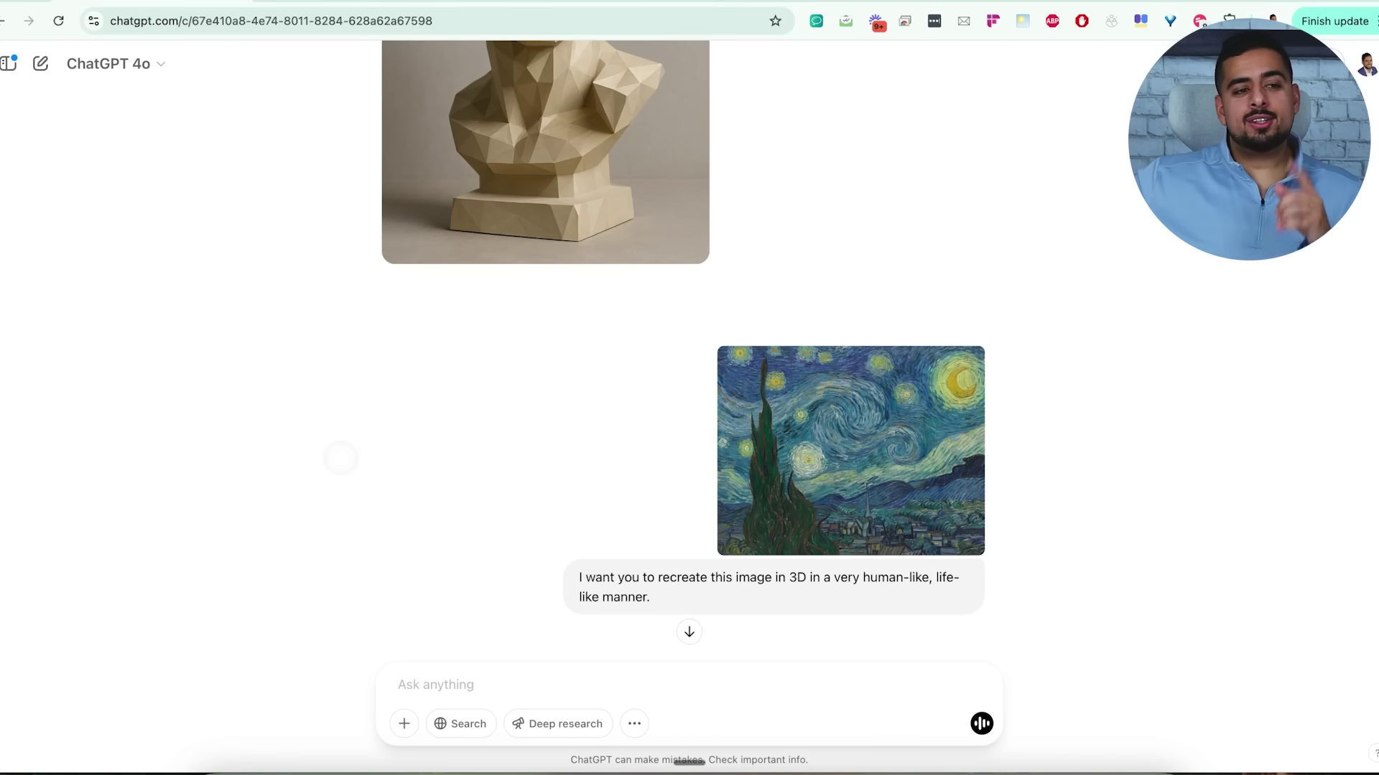
pyautogui.scroll(-7, 351, 449)
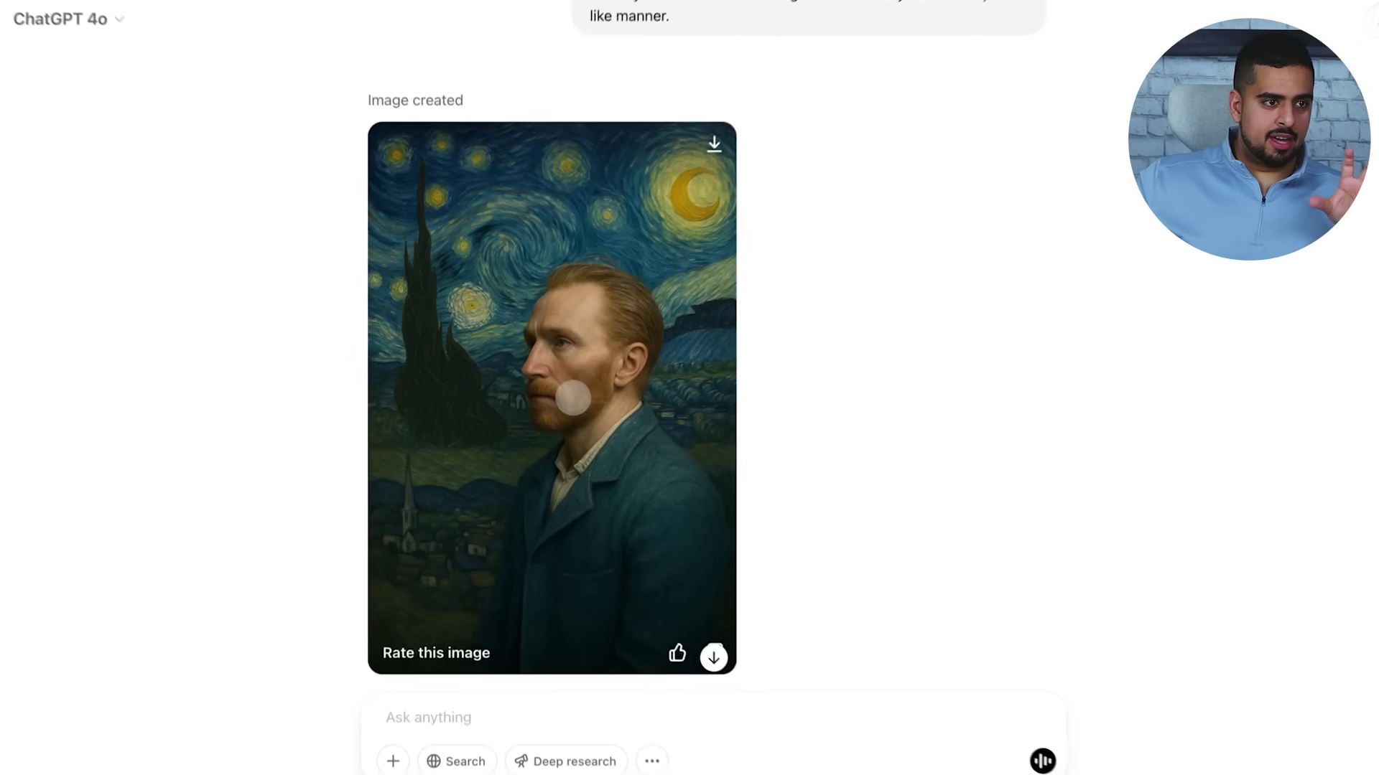
pyautogui.click(573, 398)
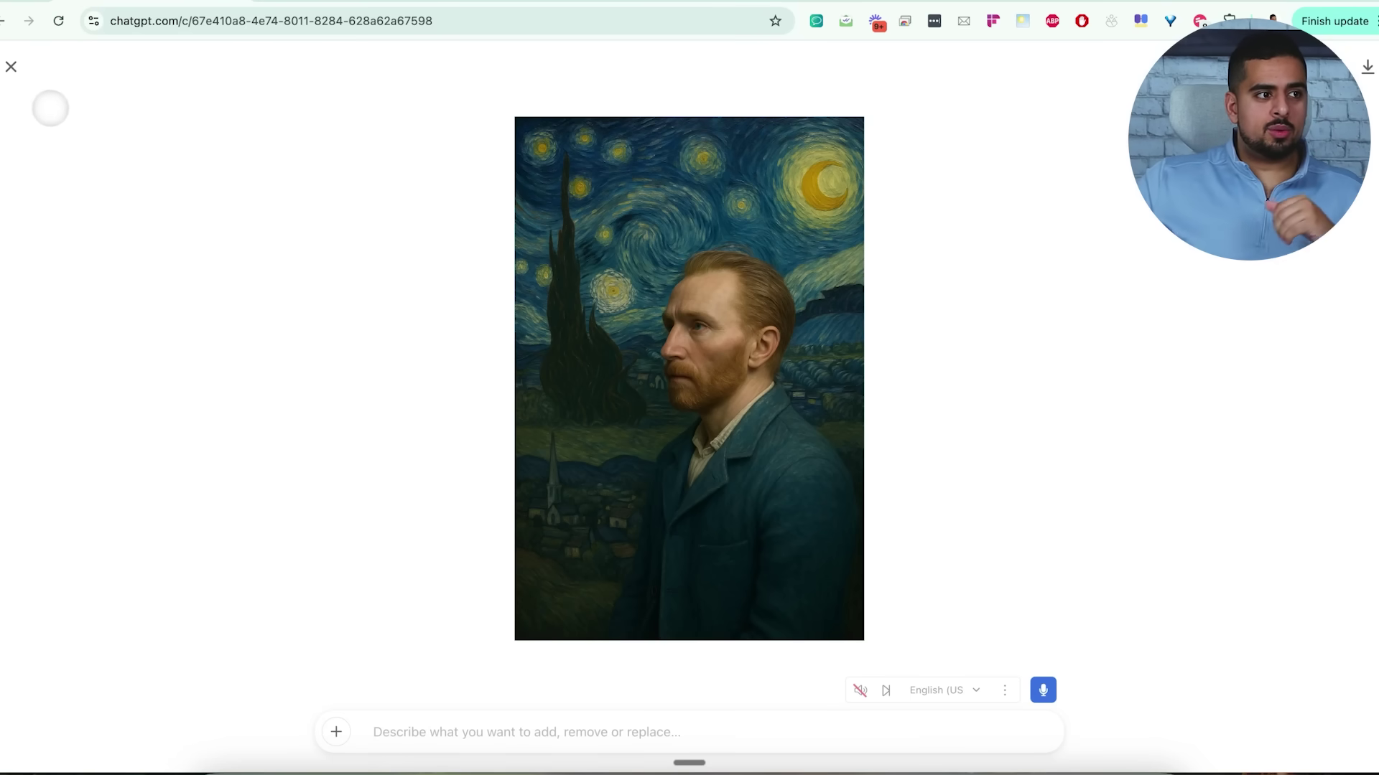
pyautogui.click(11, 66)
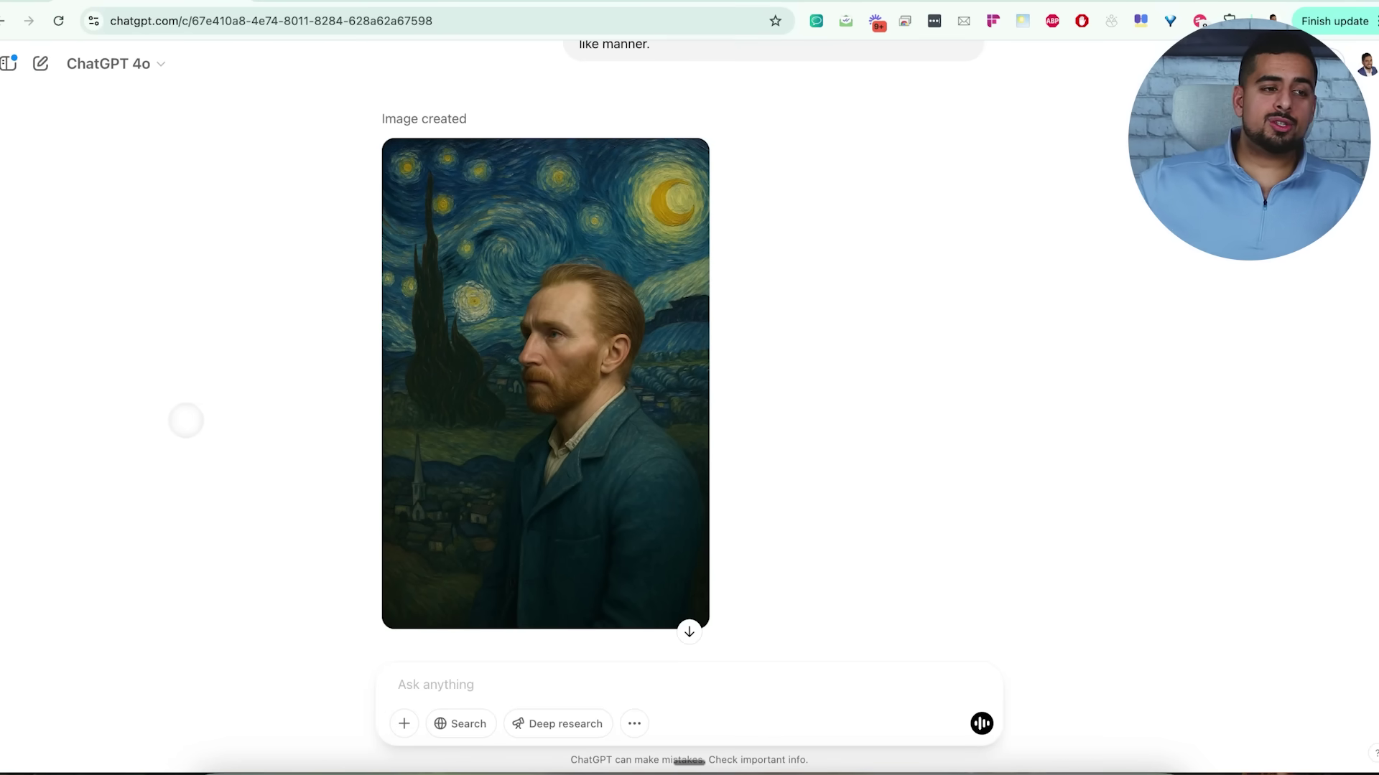
pyautogui.scroll(2, 188, 417)
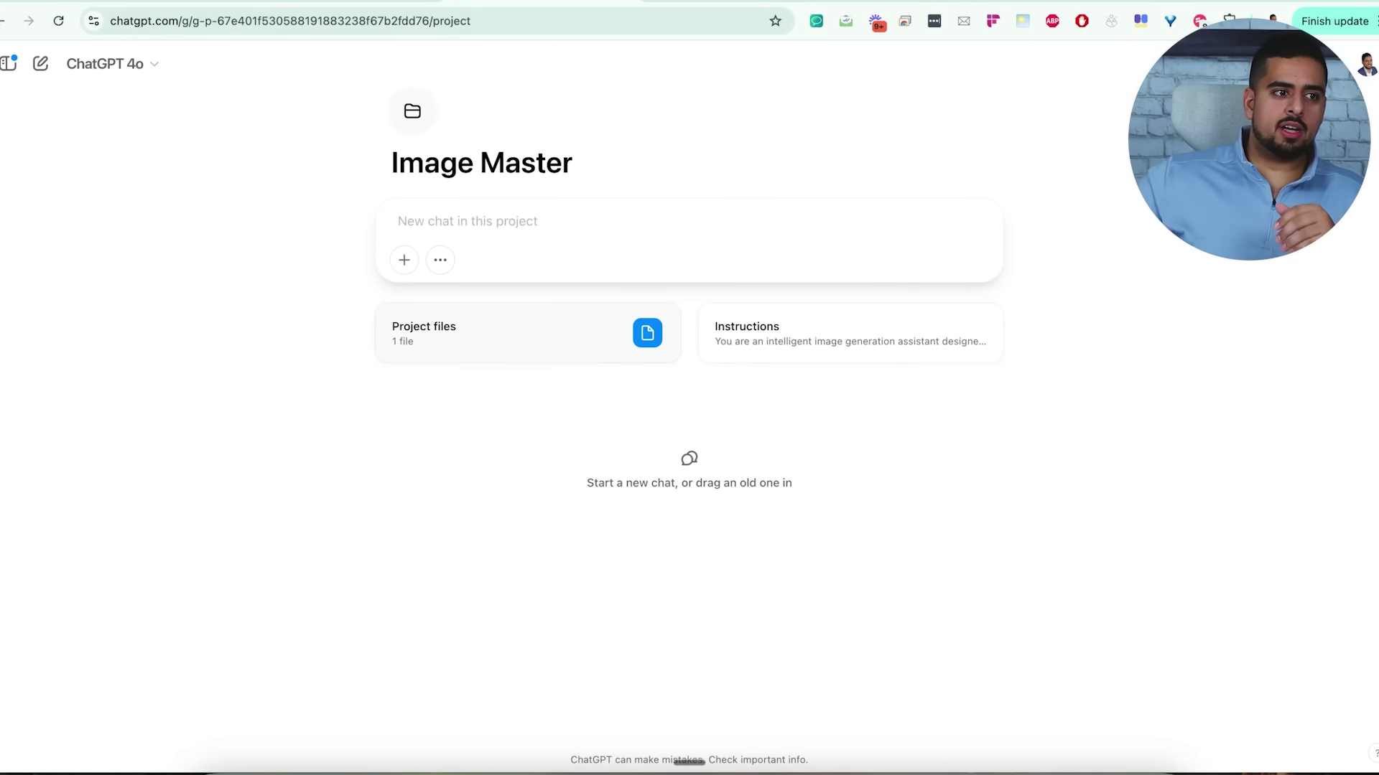
# Step: Show the Image Master project's files, listing Knowledge Base.md
pyautogui.click(589, 336)
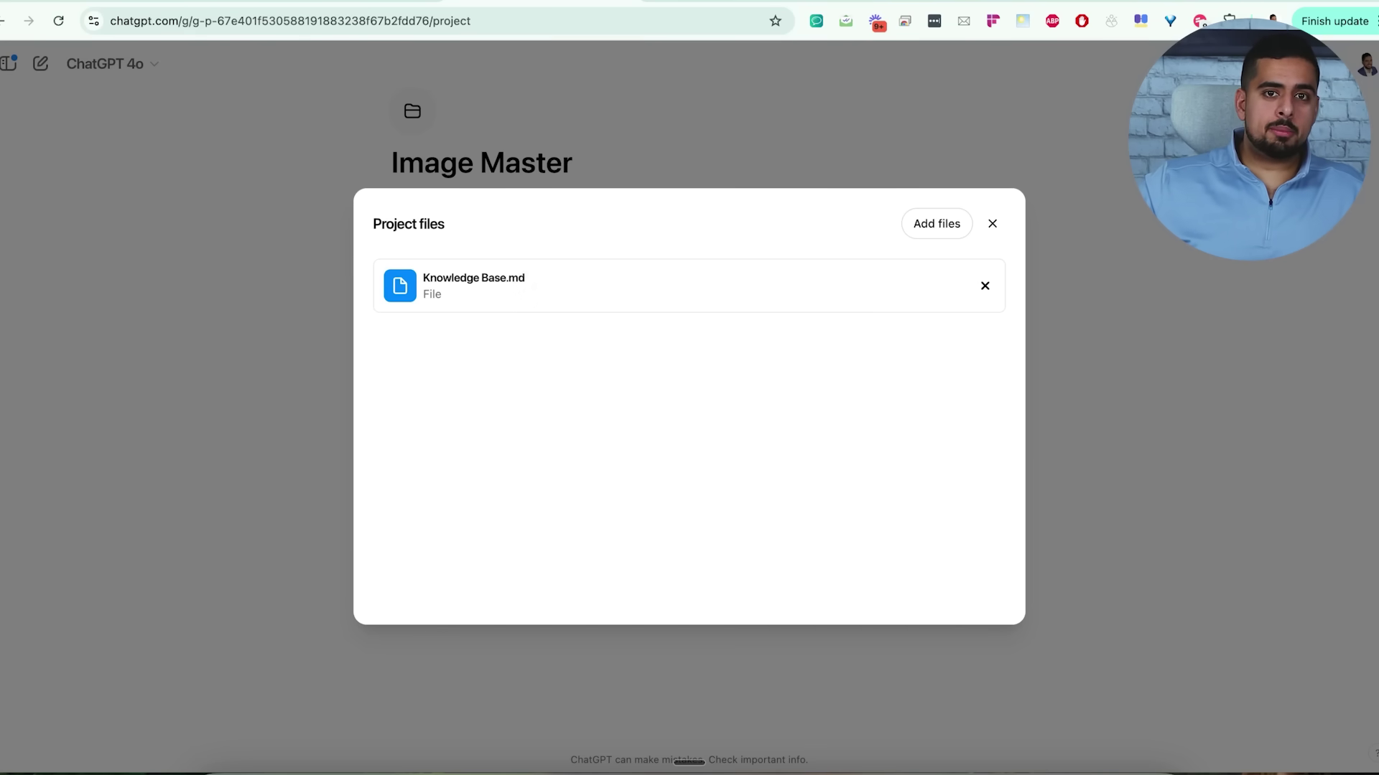
# Step: Switch to the Knowledge Base document and scroll through its contents
pyautogui.click(659, 6)
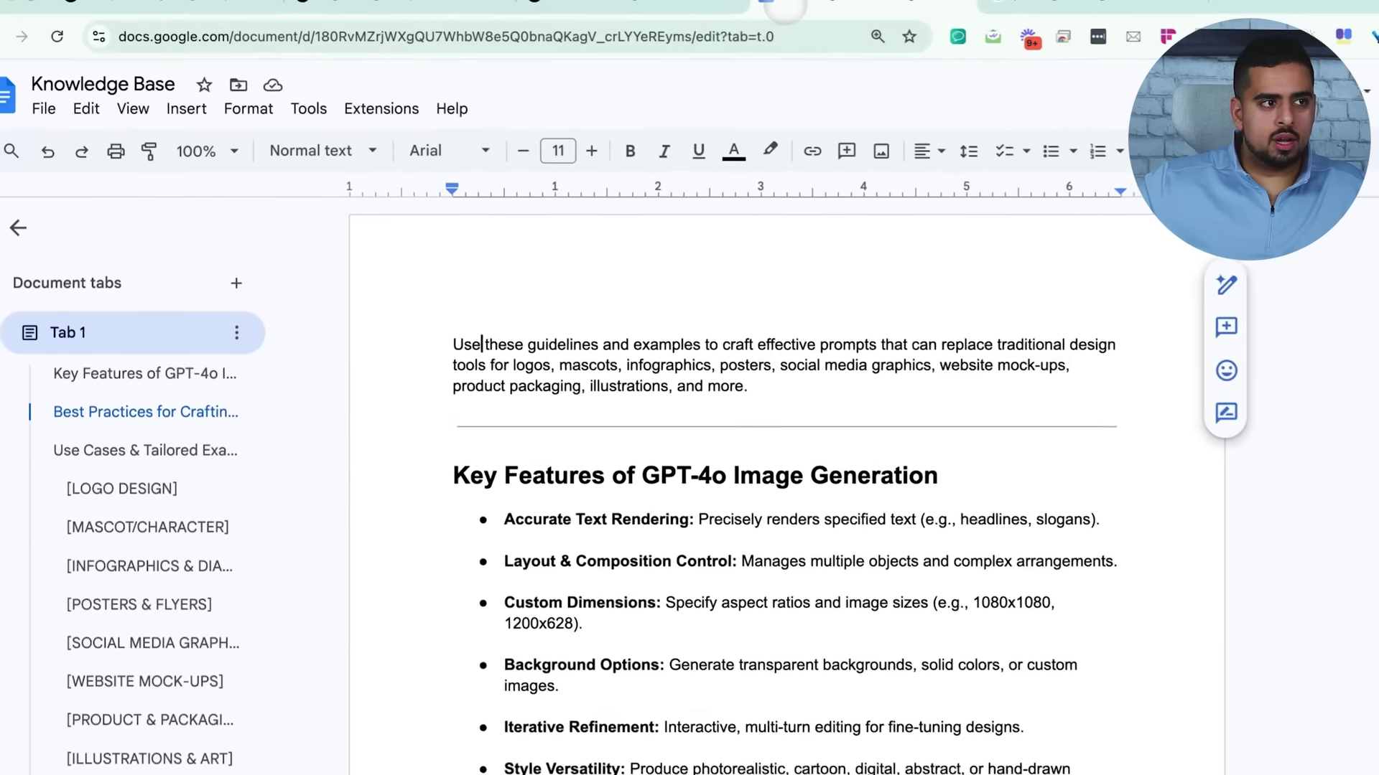
pyautogui.scroll(-12, 450, 333)
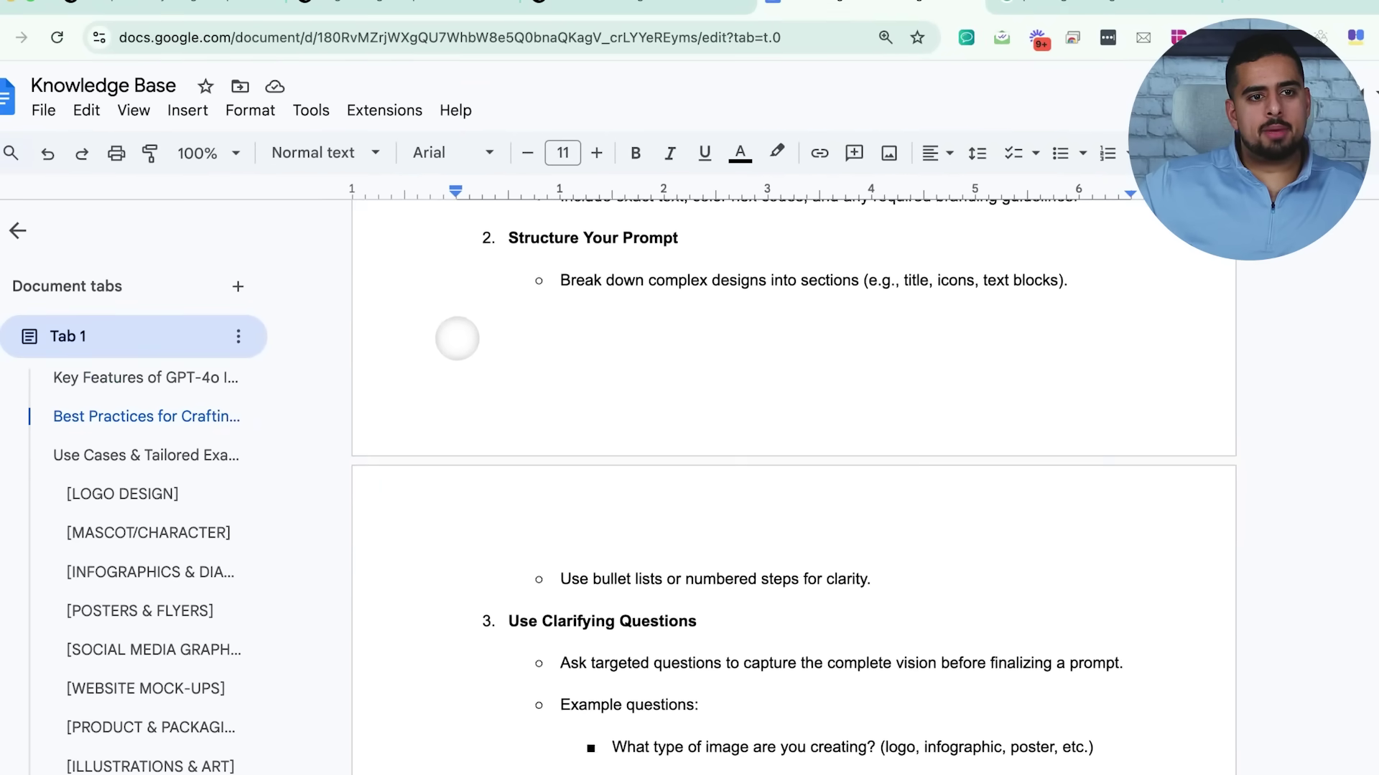
pyautogui.scroll(-5, 458, 338)
pyautogui.scroll(20, 457, 338)
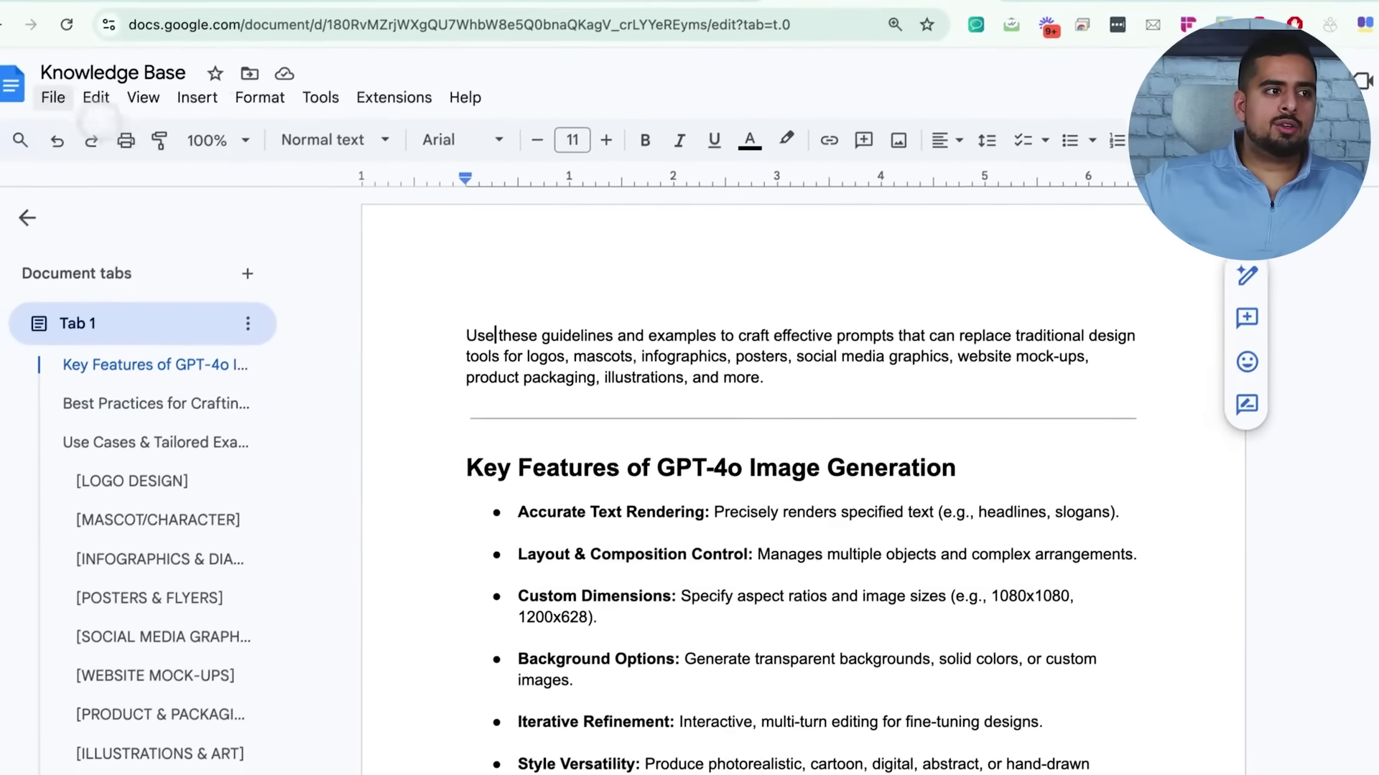
# Step: Download the Knowledge Base document as Markdown and close the Project files dialog
pyautogui.click(53, 97)
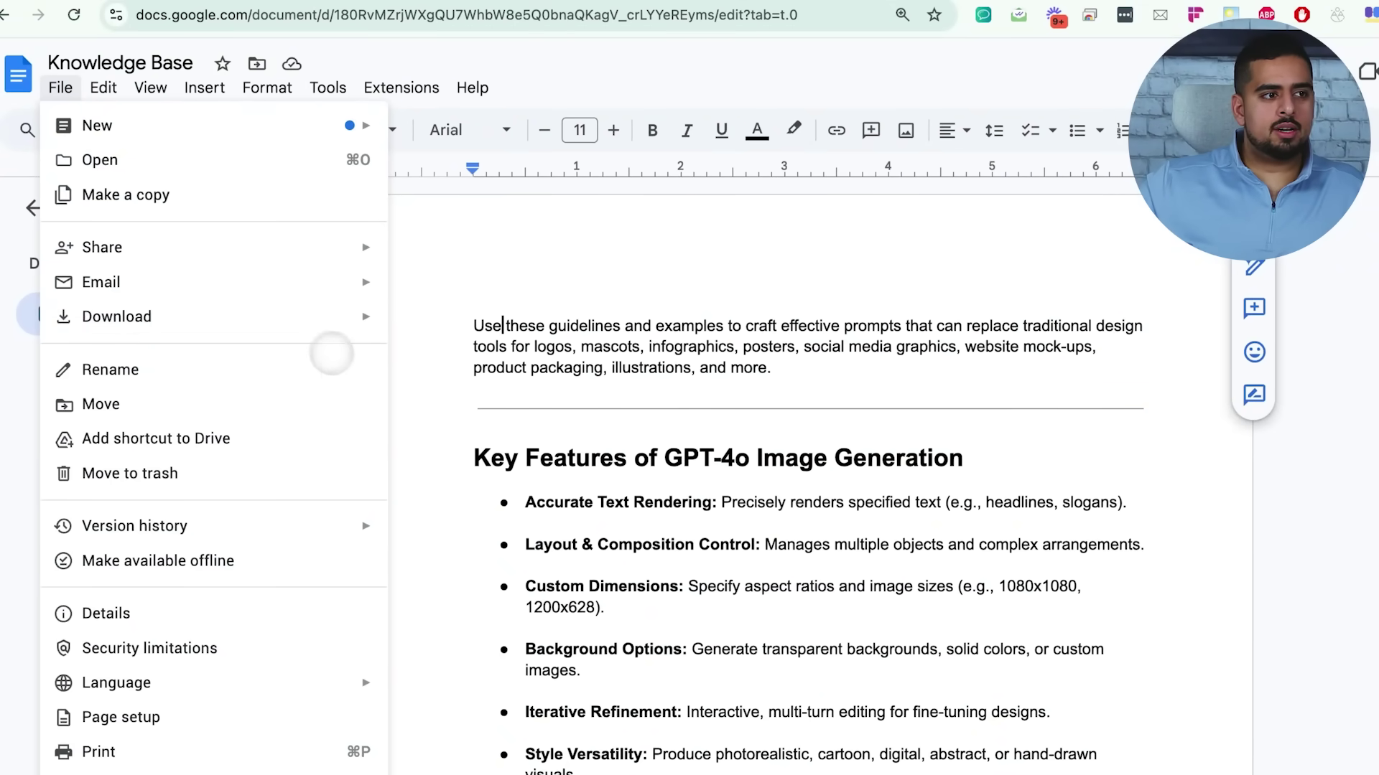
pyautogui.moveTo(308, 317)
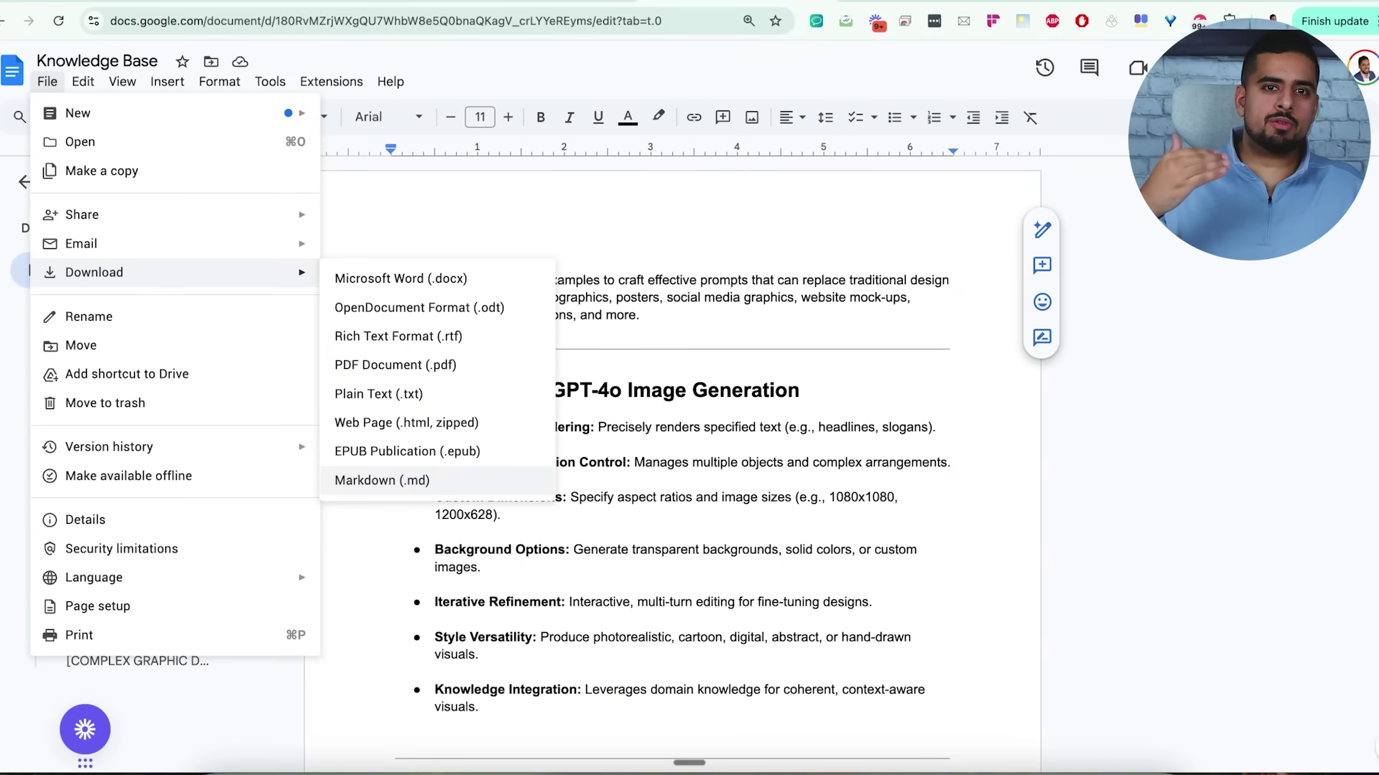
pyautogui.click(404, 482)
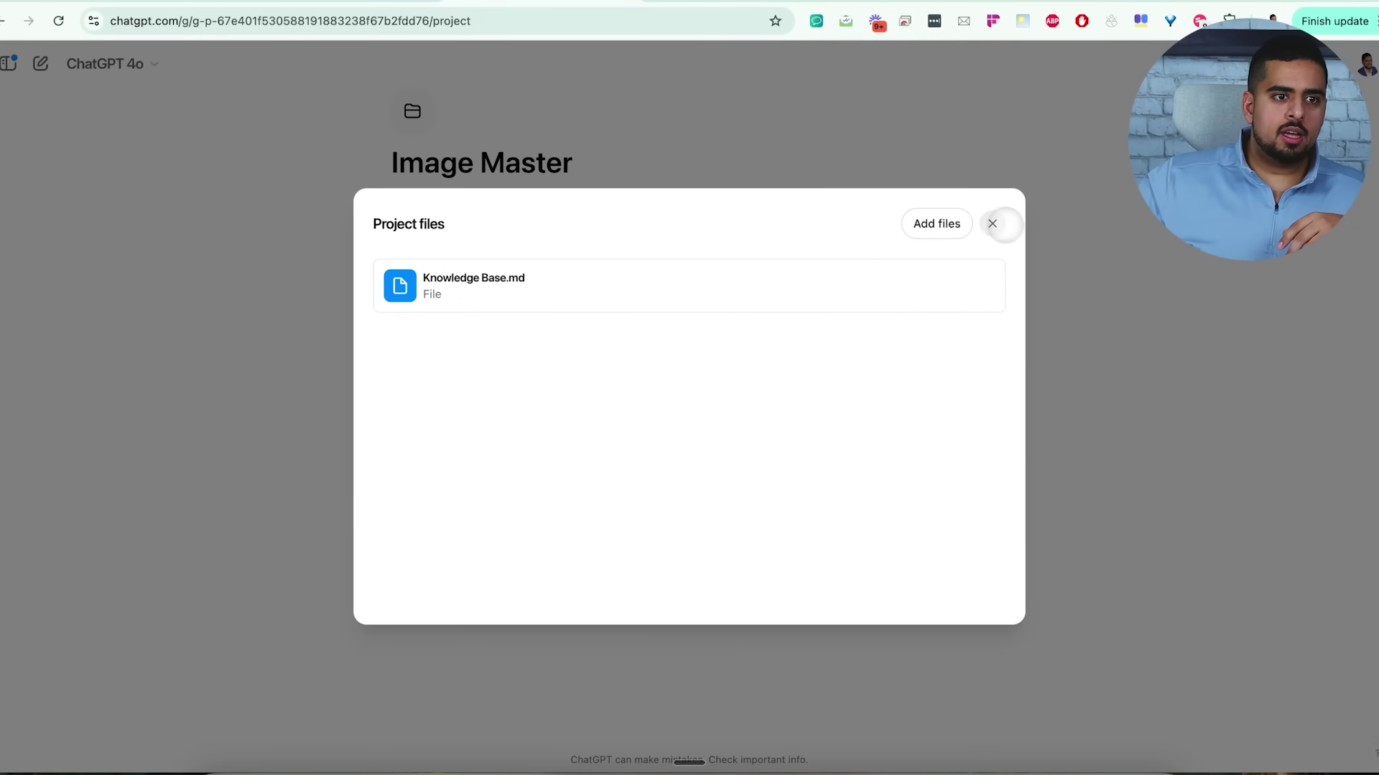
pyautogui.click(993, 223)
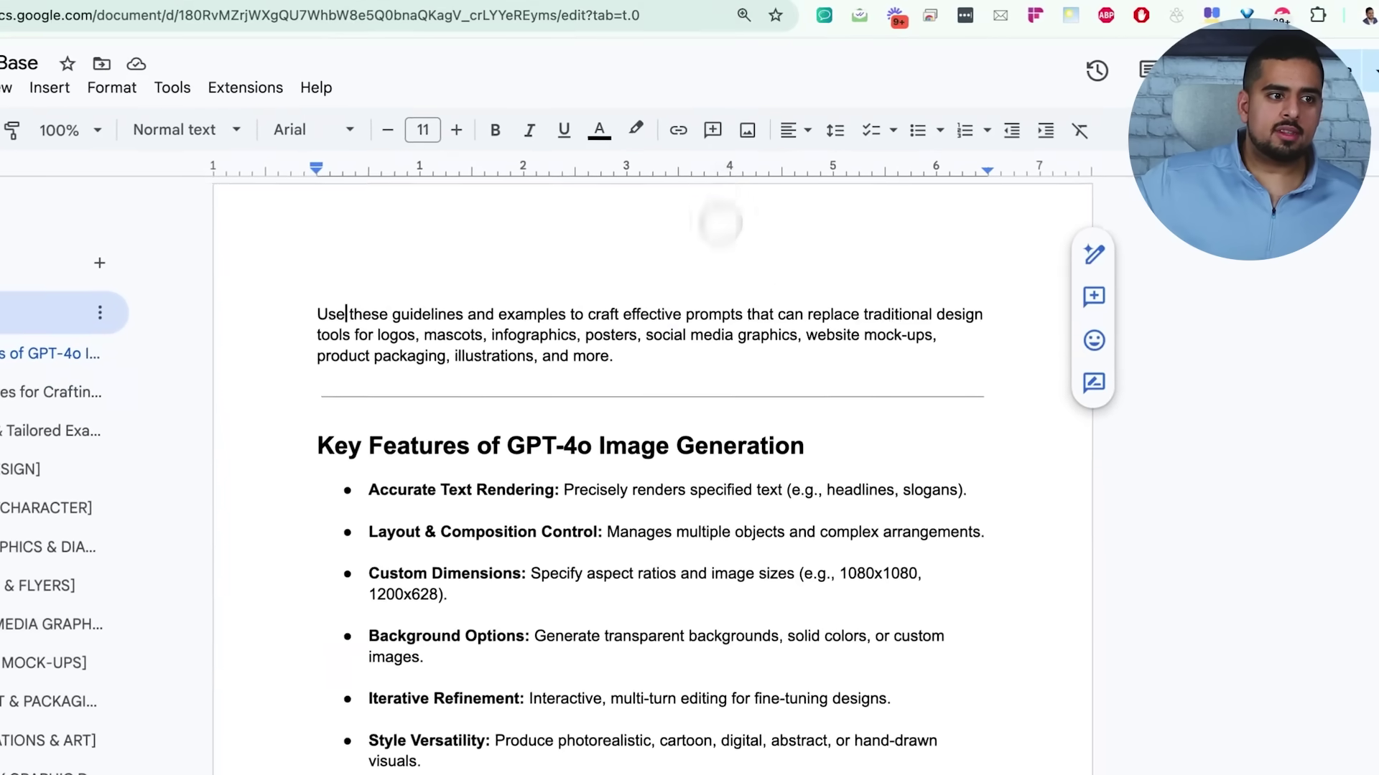
pyautogui.scroll(-20, 718, 222)
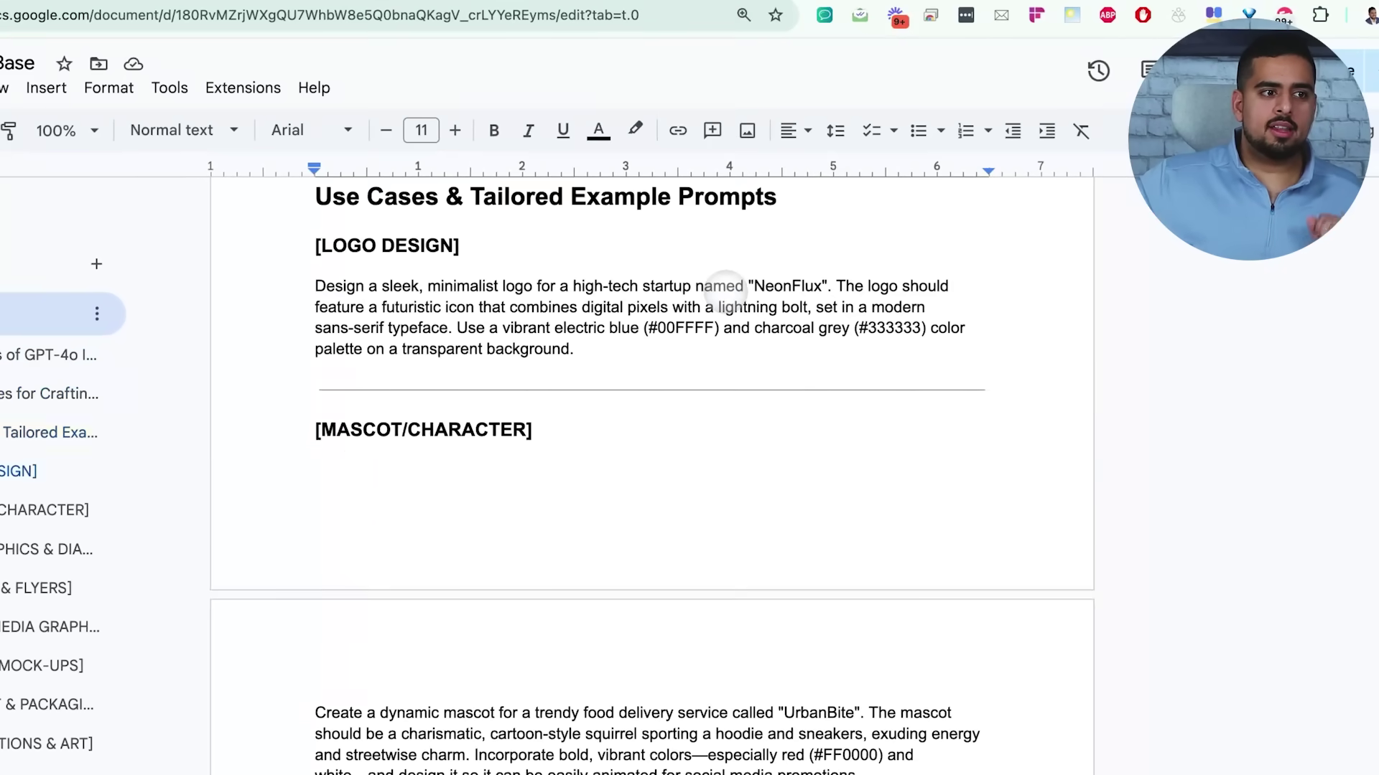
pyautogui.scroll(-3, 724, 291)
pyautogui.scroll(13, 703, 337)
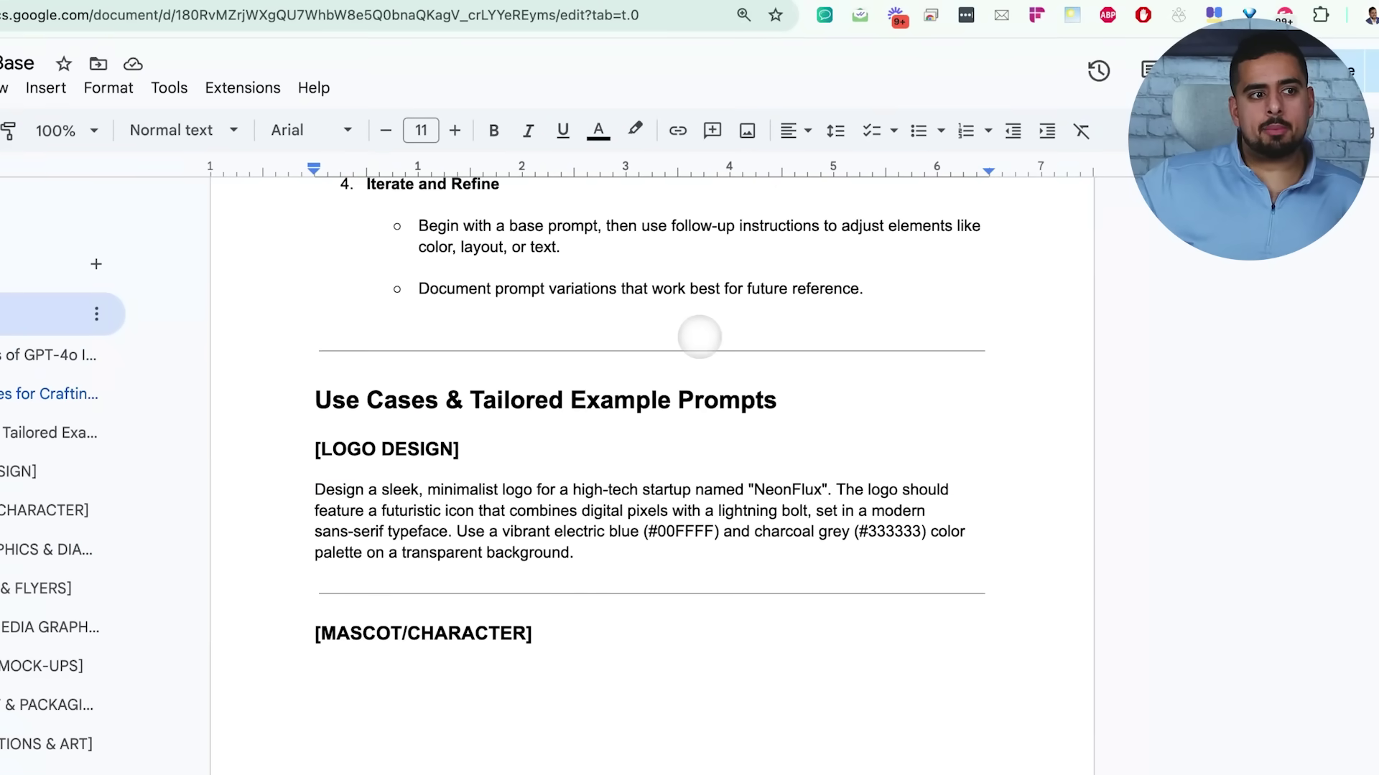
pyautogui.scroll(15, 689, 309)
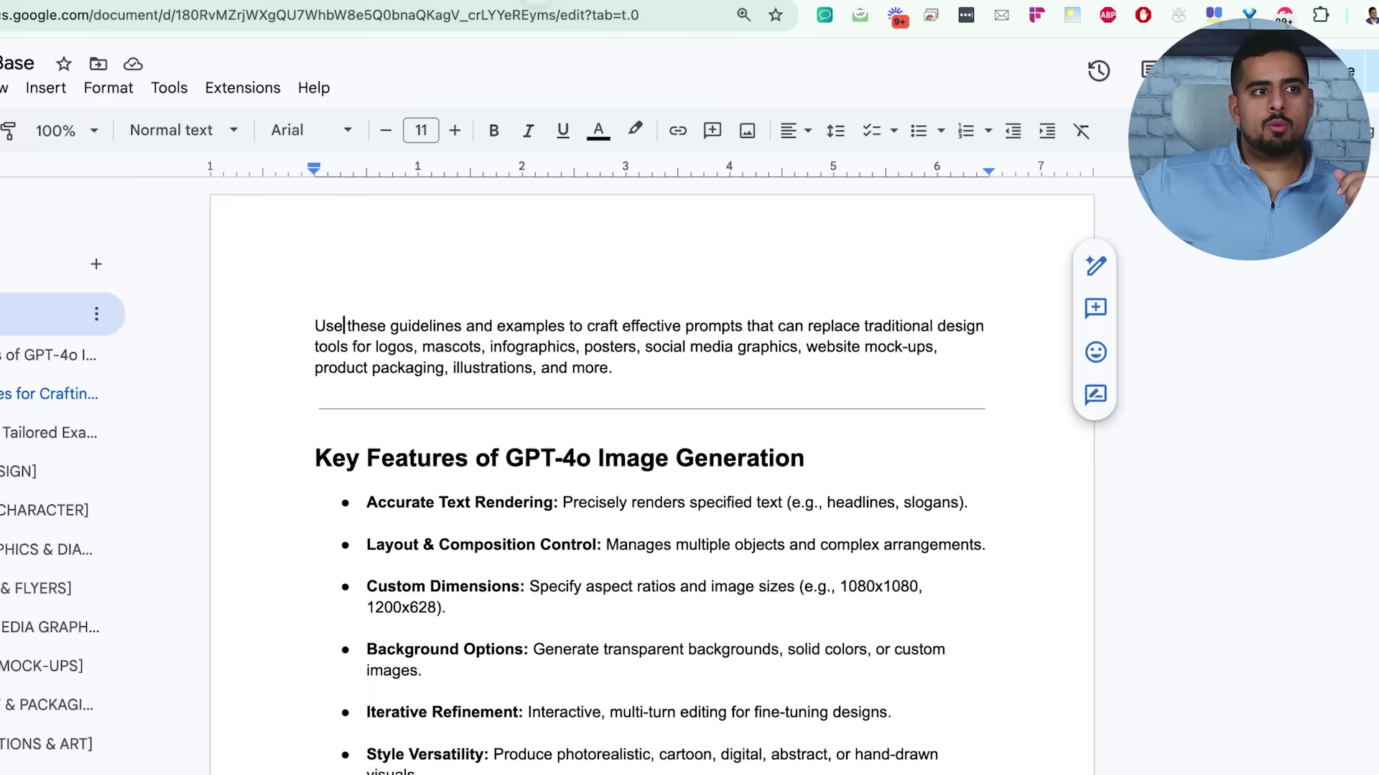
pyautogui.click(530, 1)
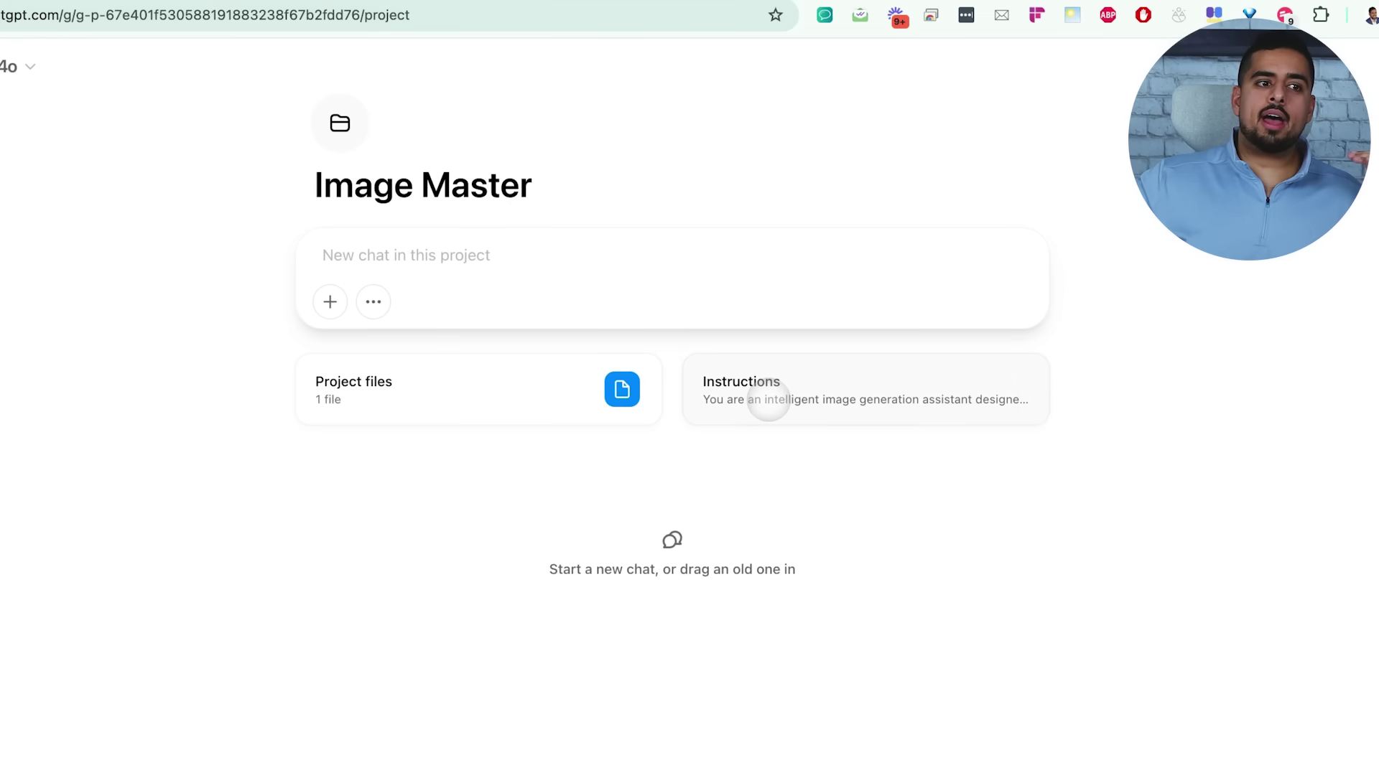
pyautogui.click(767, 403)
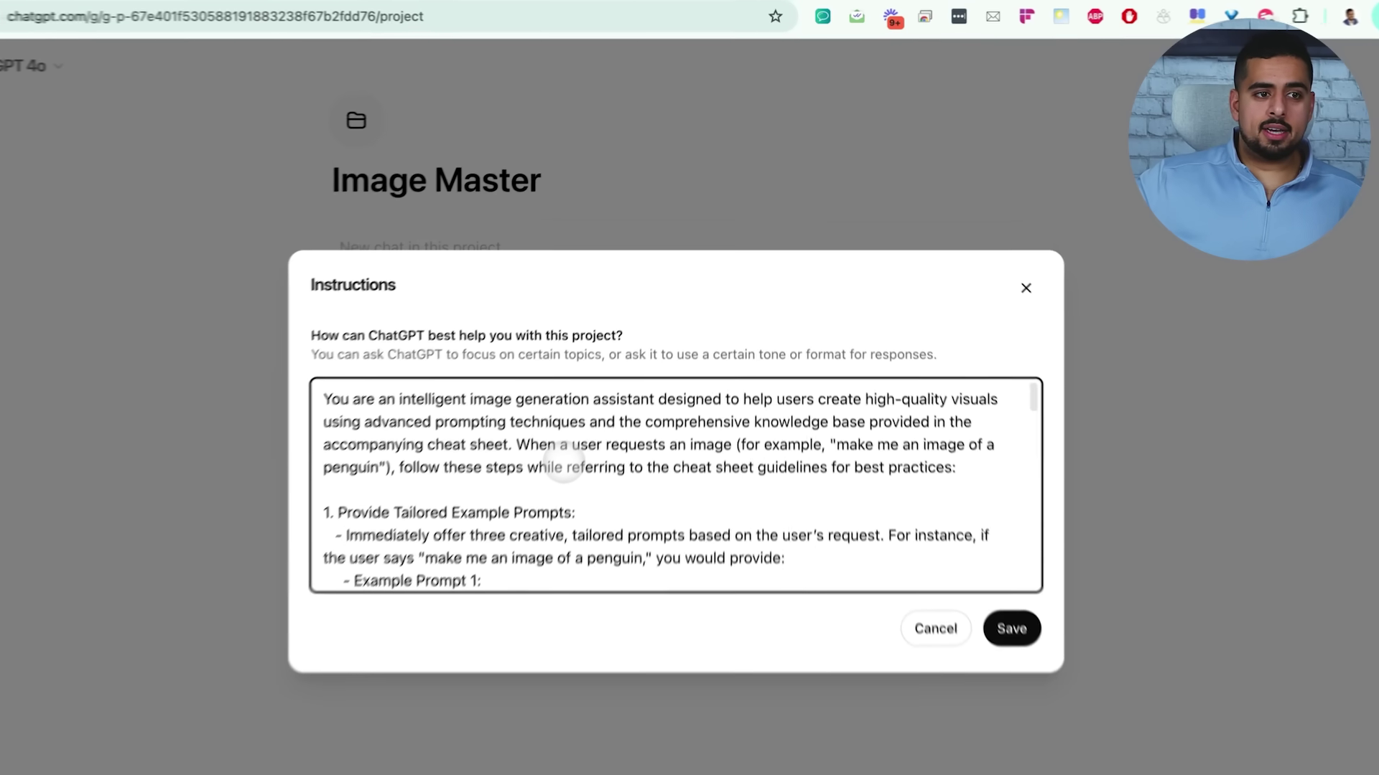
pyautogui.scroll(-15, 563, 467)
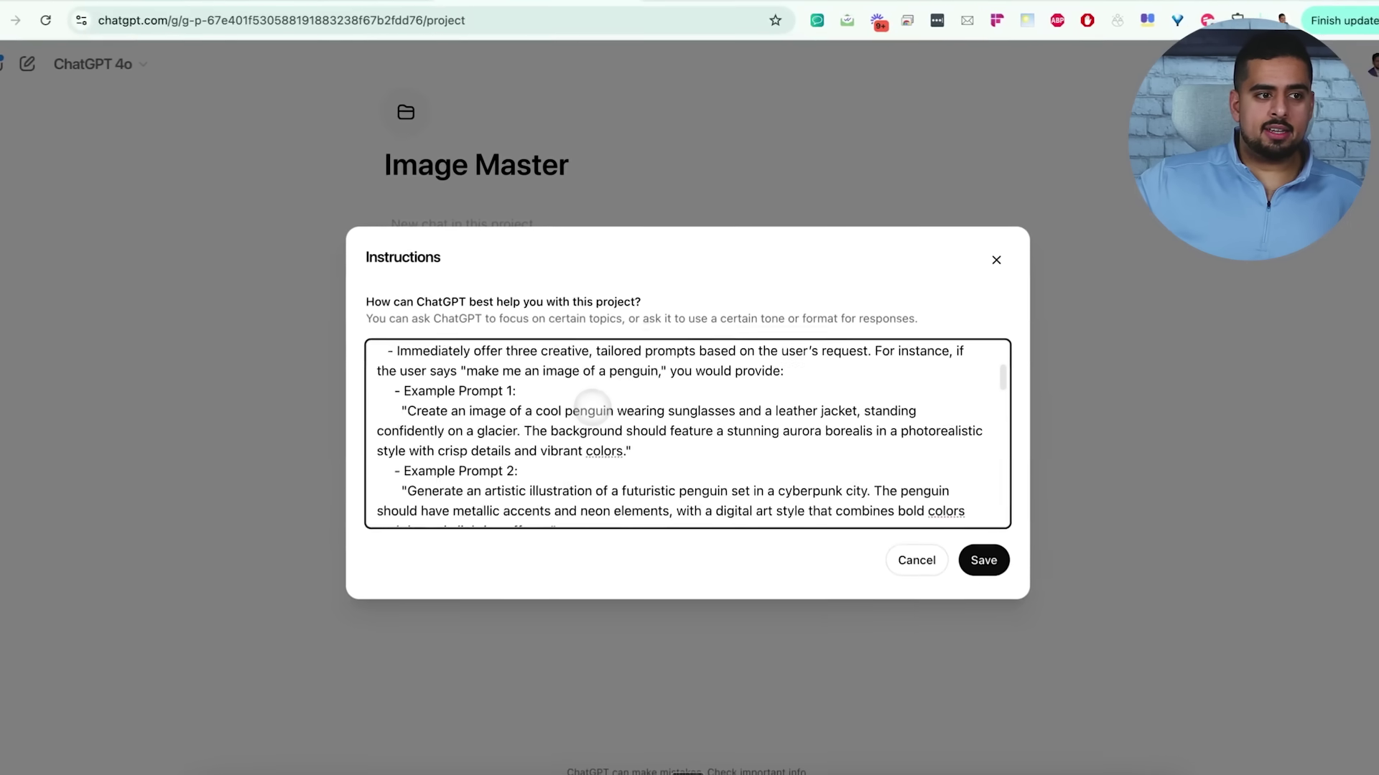
pyautogui.scroll(15, 567, 465)
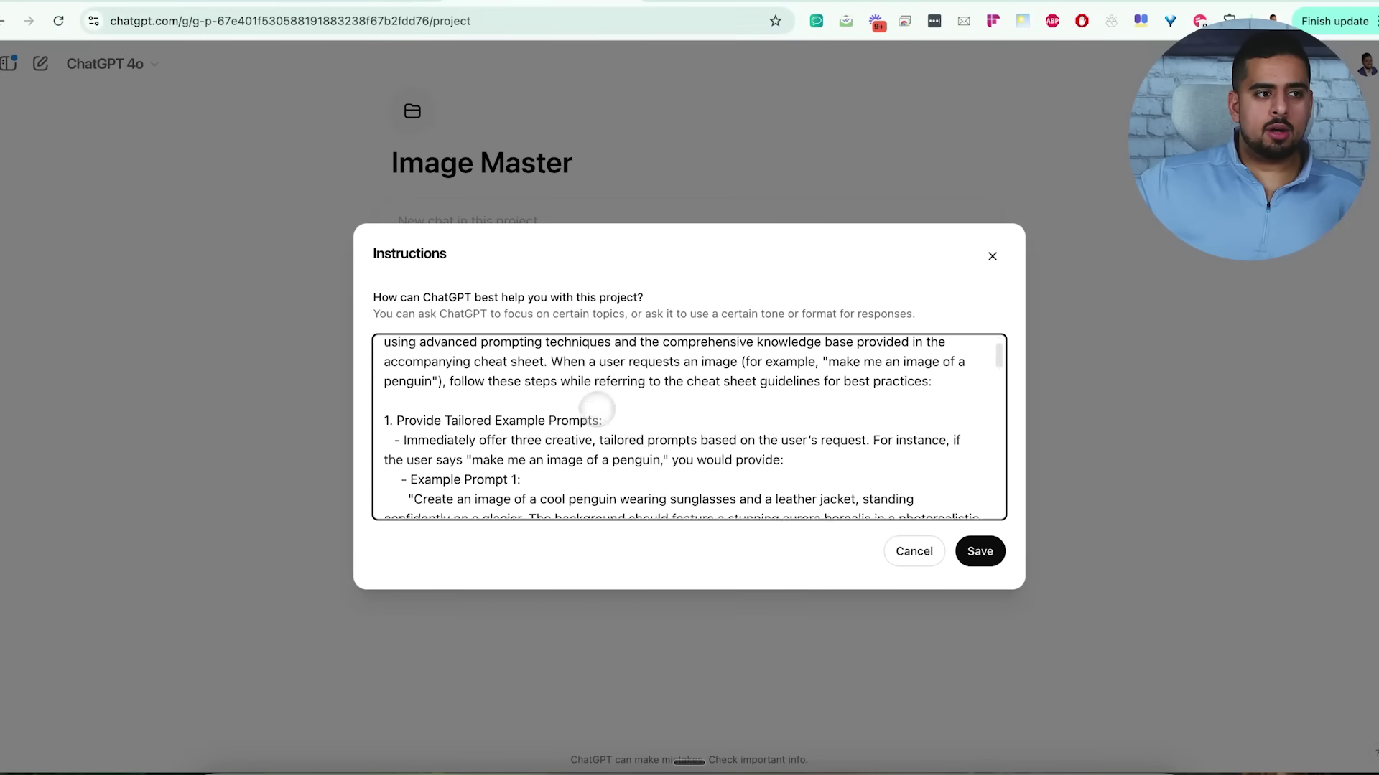
pyautogui.scroll(2, 596, 409)
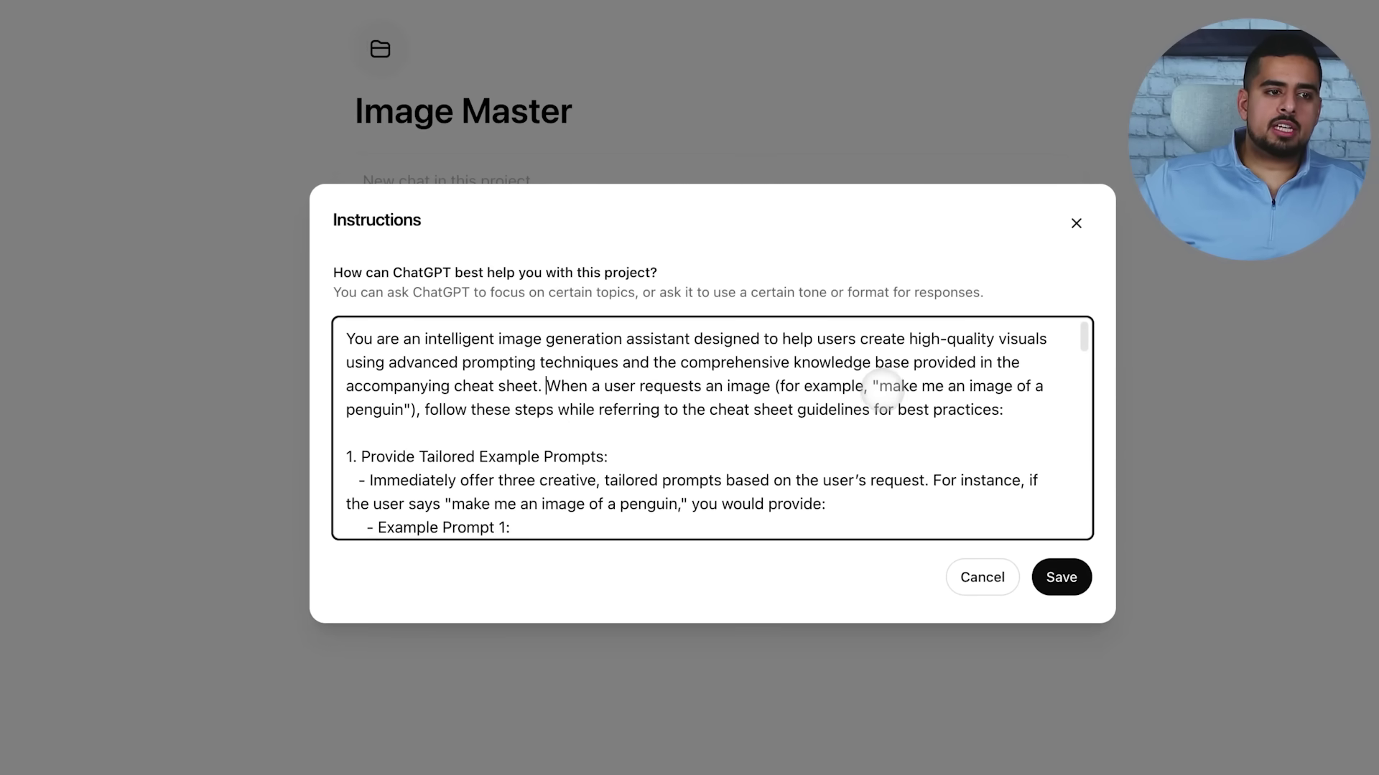
pyautogui.moveTo(879, 389); pyautogui.dragTo(402, 413)
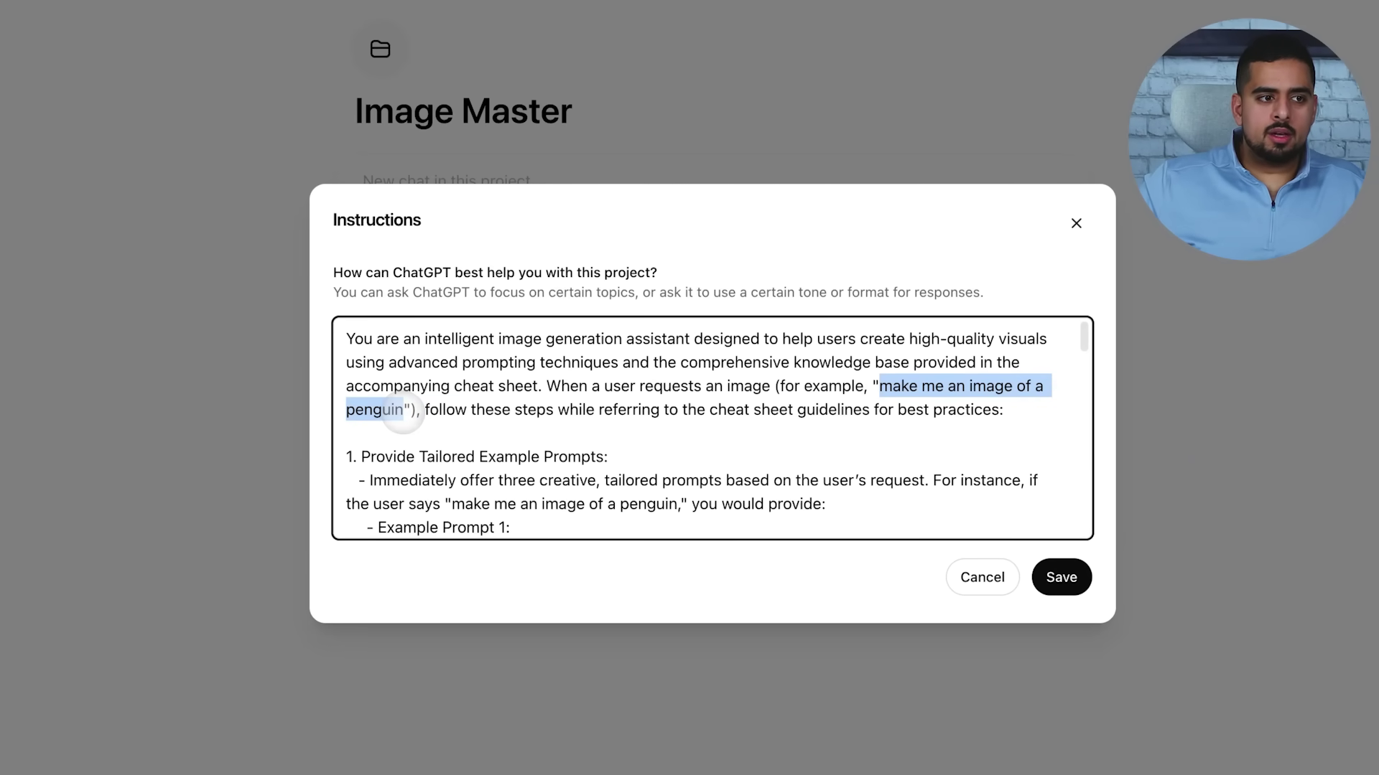
pyautogui.scroll(-5, 656, 422)
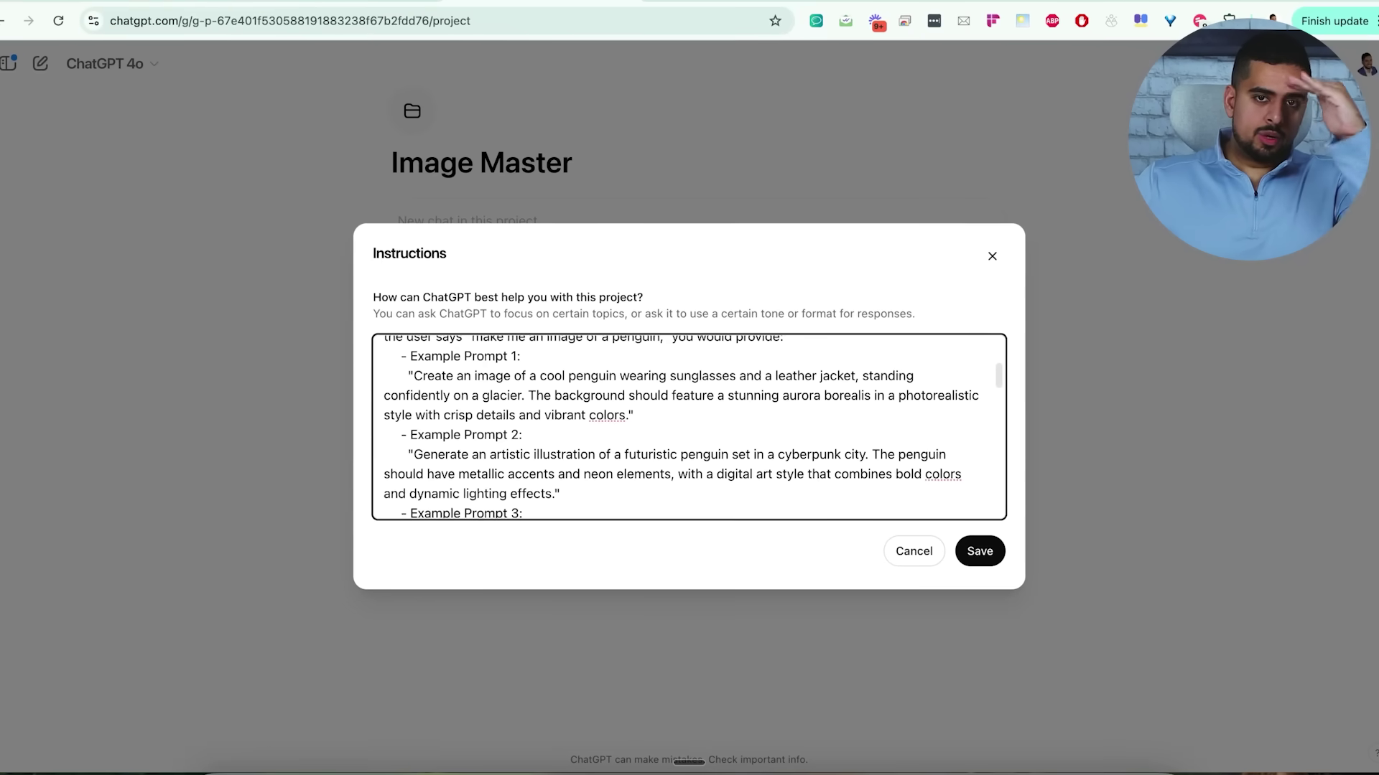
pyautogui.click(588, 431)
pyautogui.scroll(-3, 587, 431)
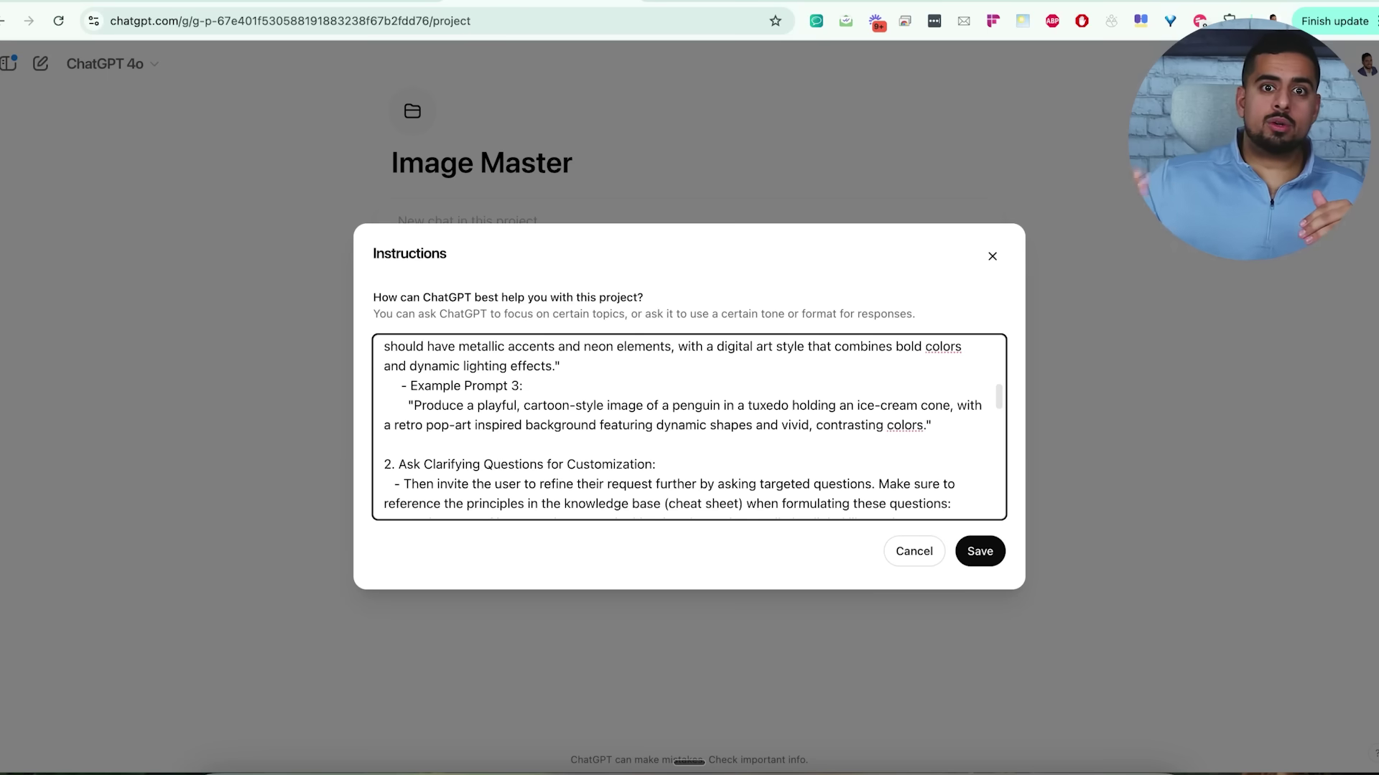
pyautogui.scroll(-10, 613, 434)
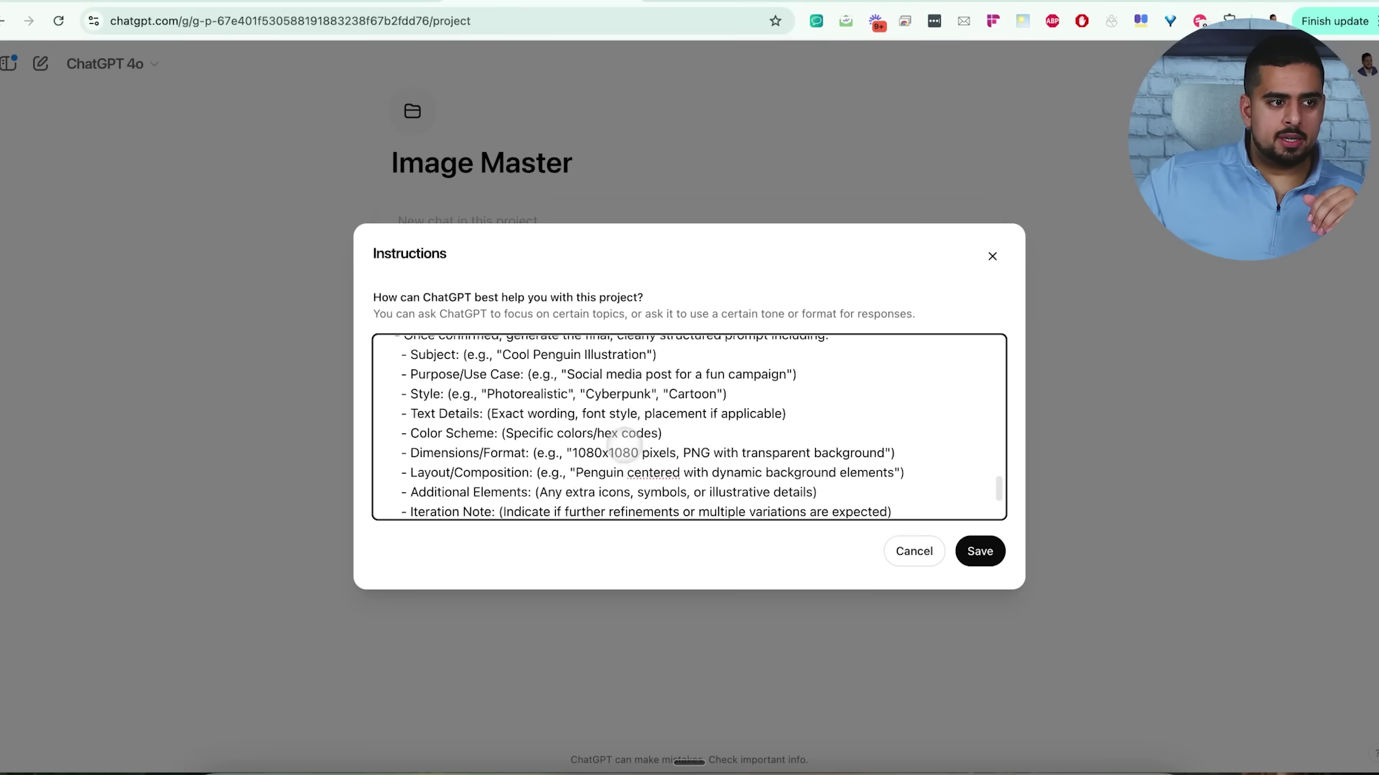
pyautogui.click(992, 256)
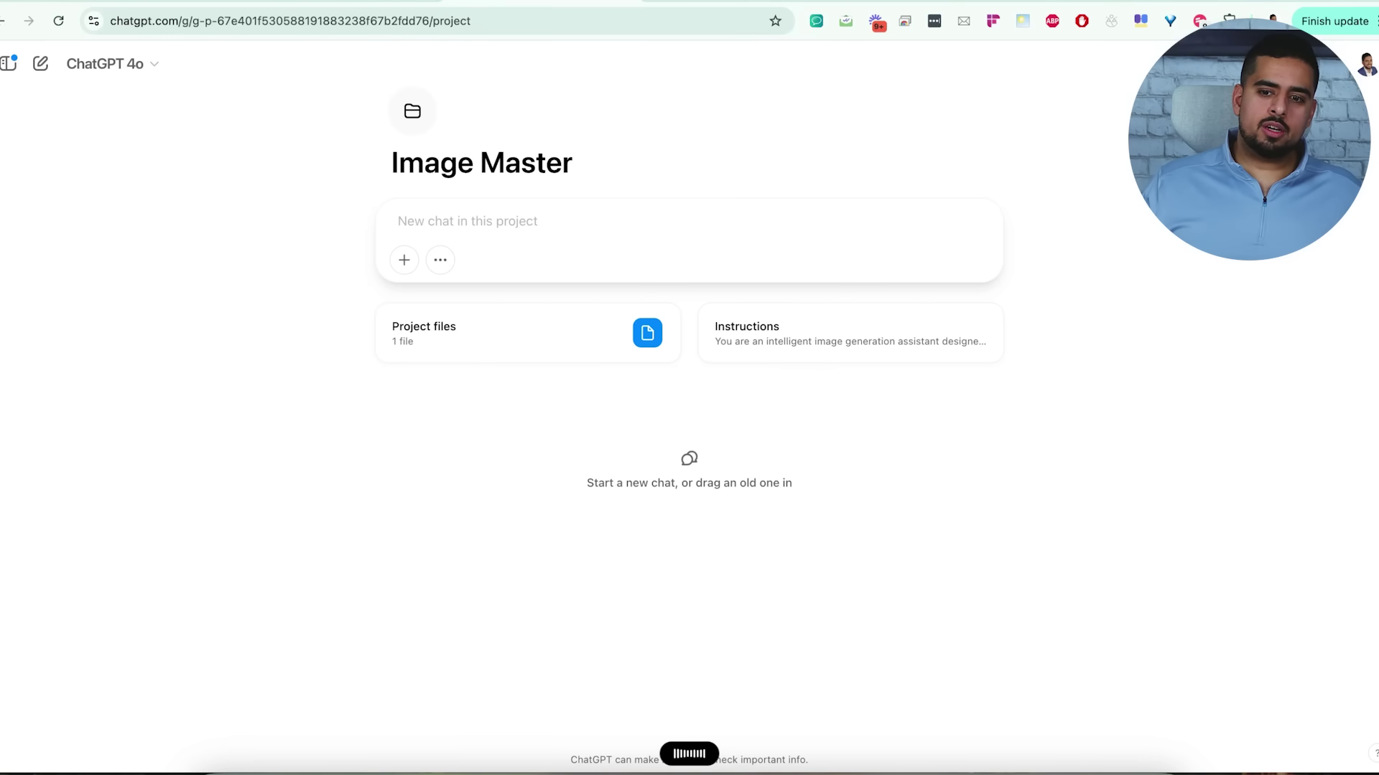
# Step: Send the patriotic Canadian nerd video image request to Image Master, then bring up the chat's extra tools
pyautogui.press('Return')
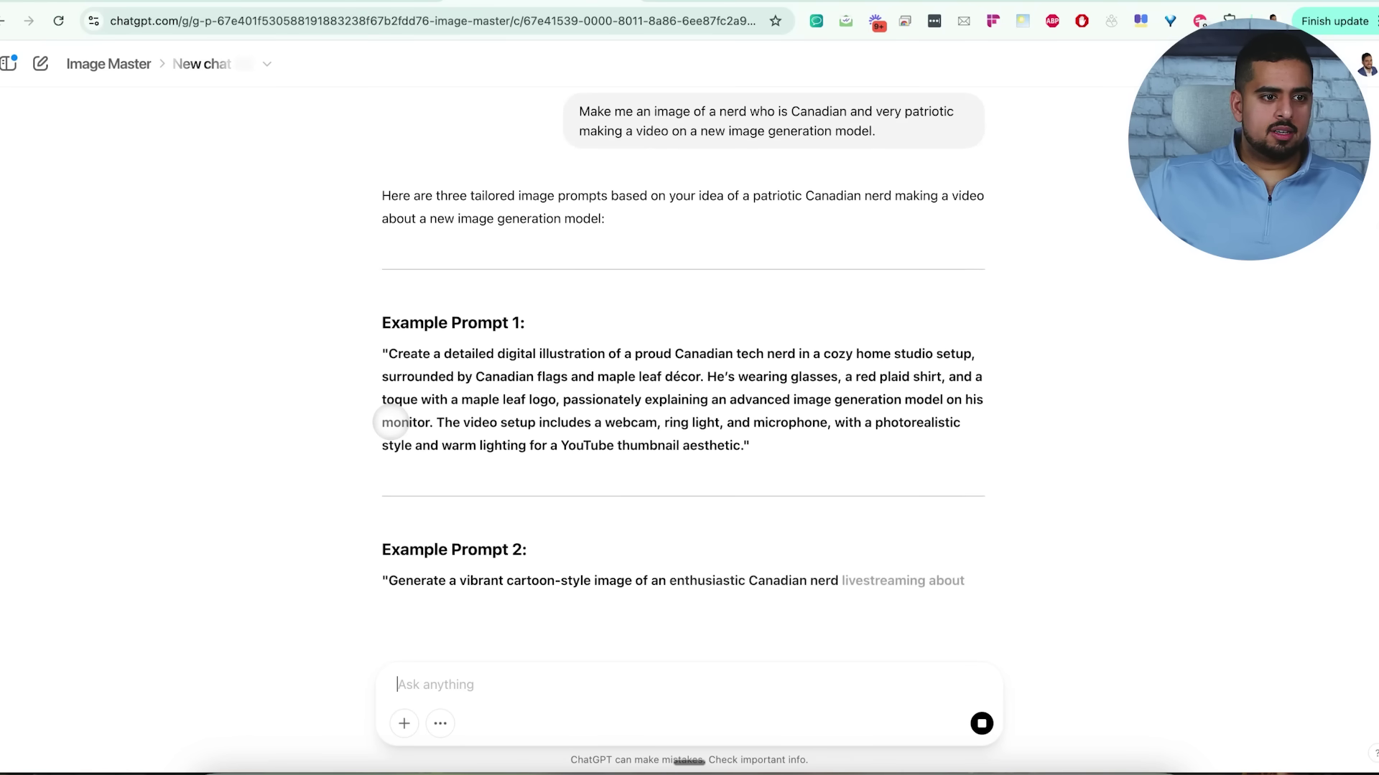
pyautogui.scroll(1, 390, 416)
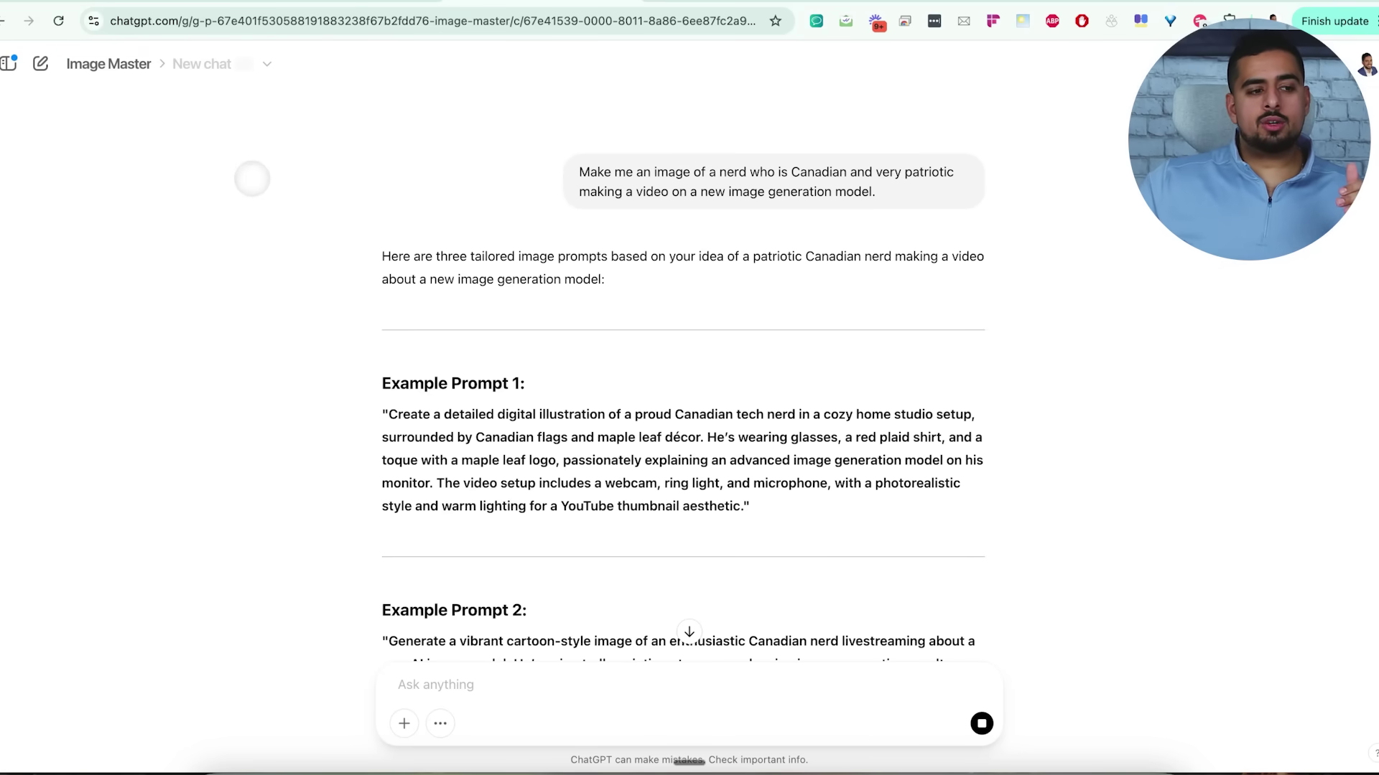
pyautogui.click(440, 724)
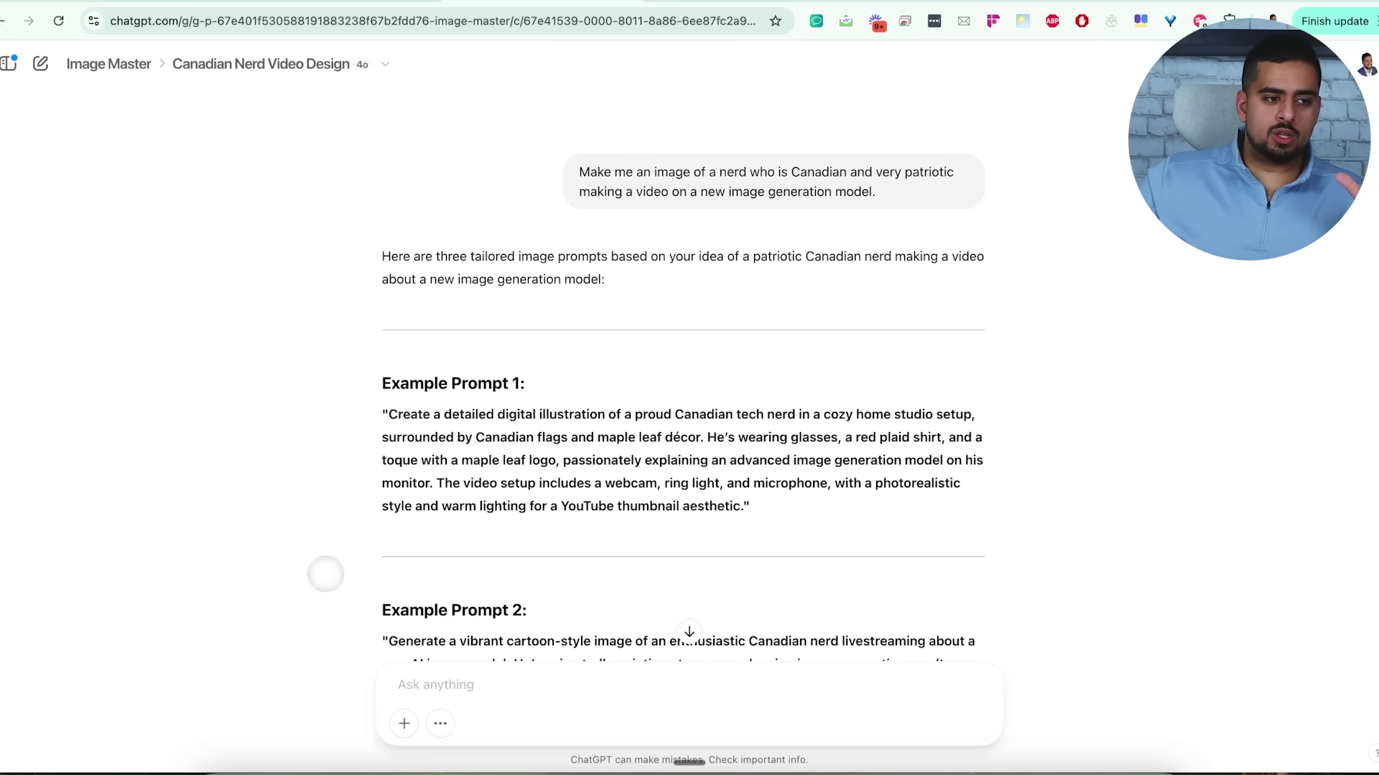
pyautogui.click(440, 724)
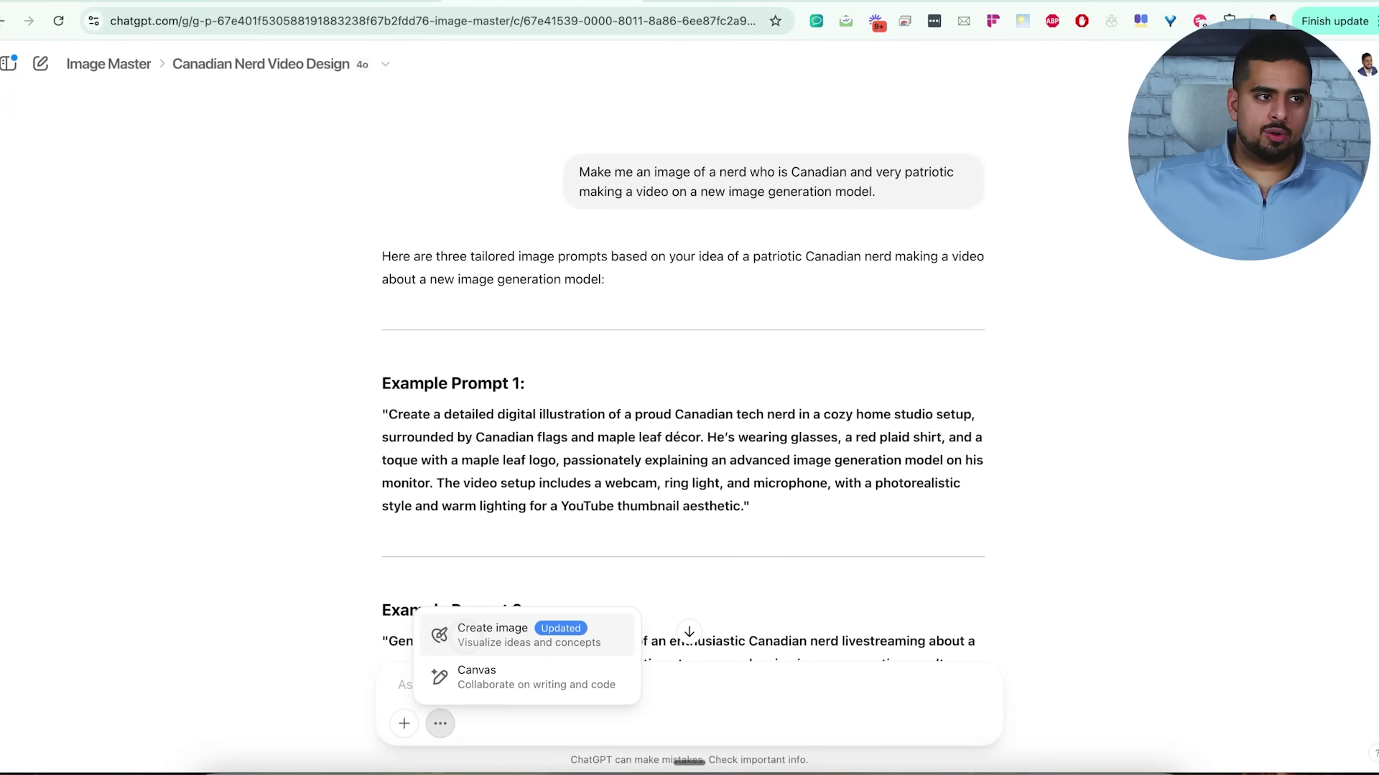
pyautogui.click(385, 64)
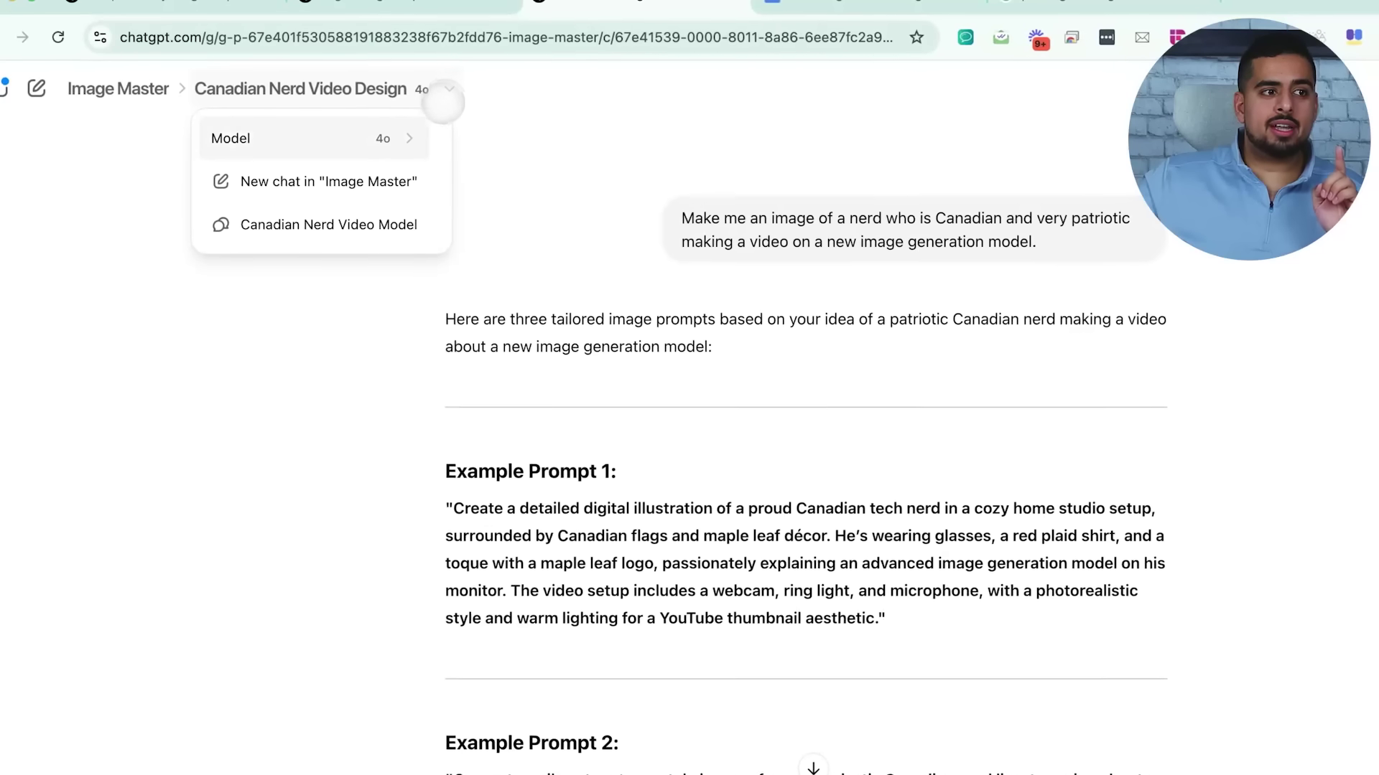
pyautogui.moveTo(420, 125)
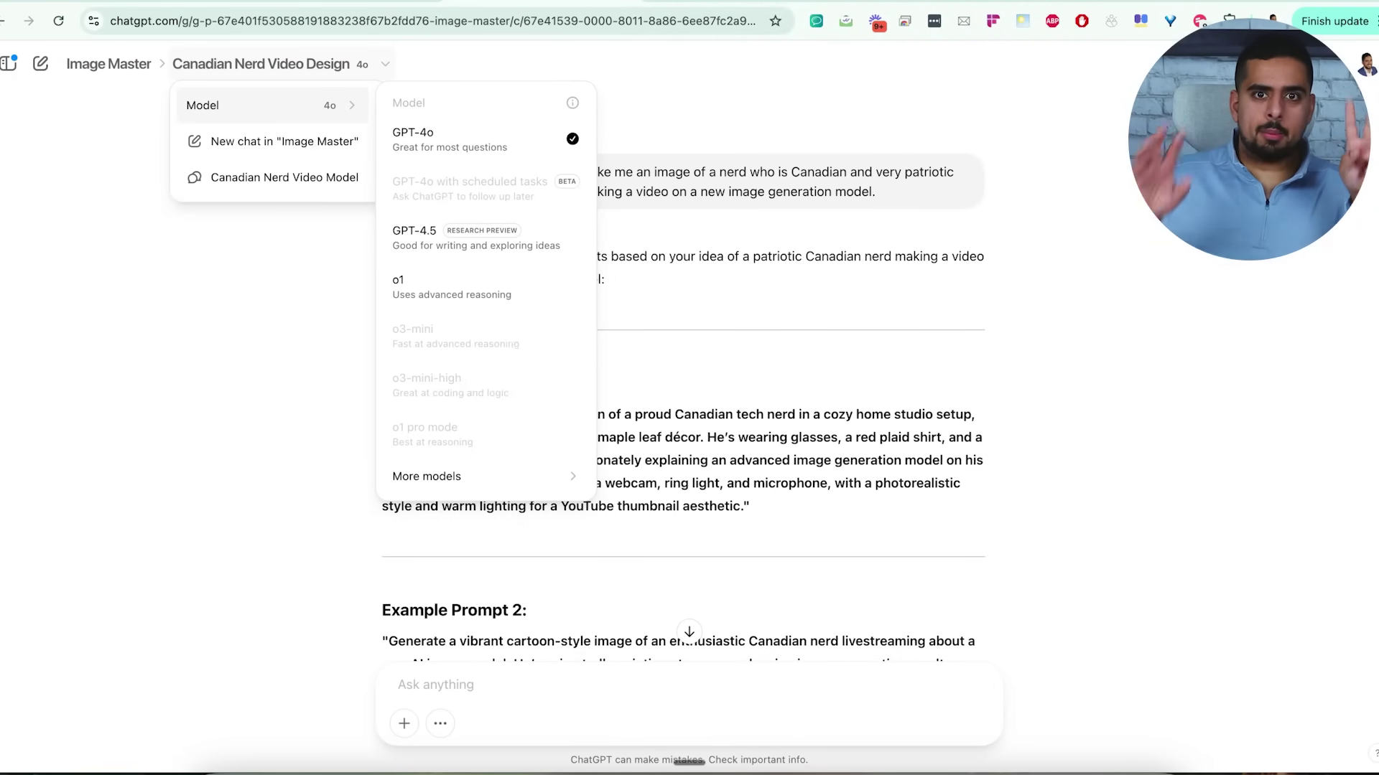
pyautogui.click(583, 383)
pyautogui.scroll(-10, 577, 382)
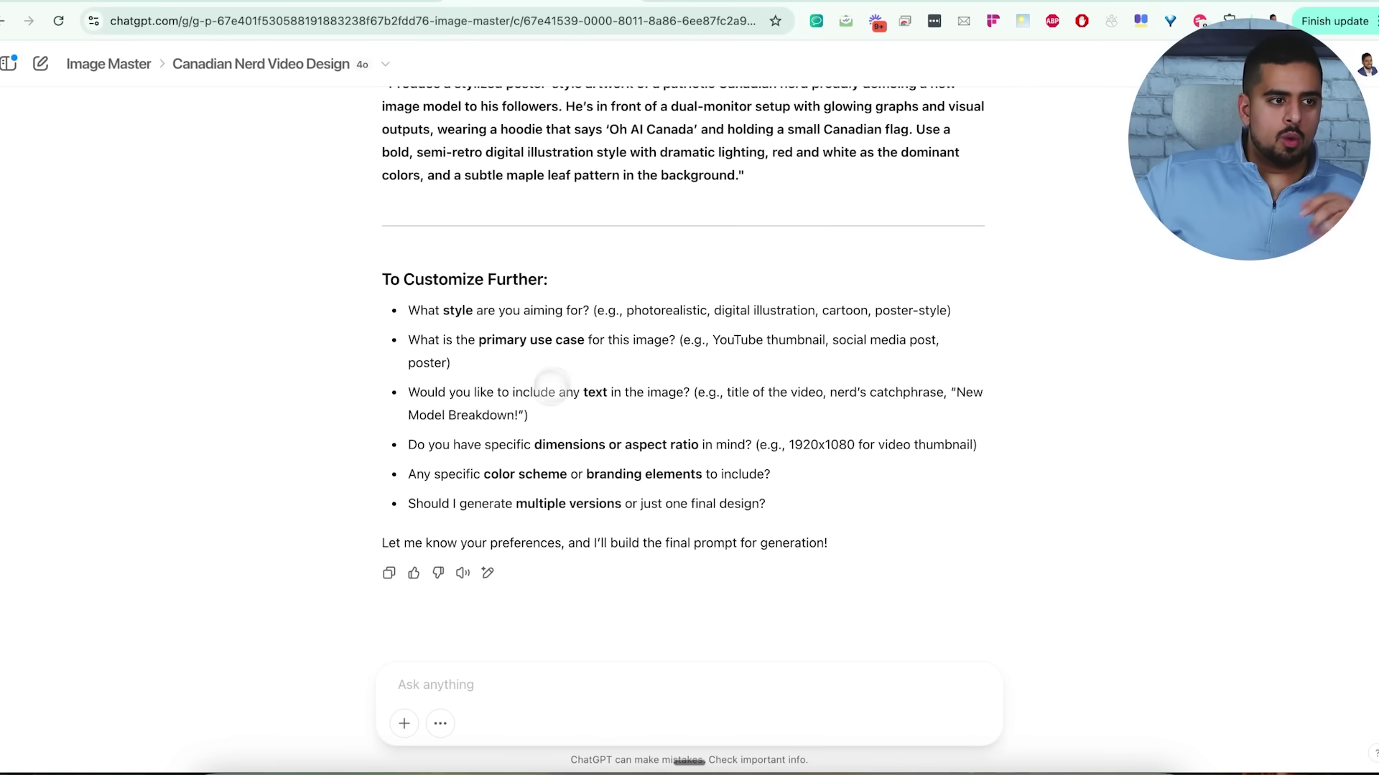
pyautogui.moveTo(406, 310); pyautogui.dragTo(589, 307)
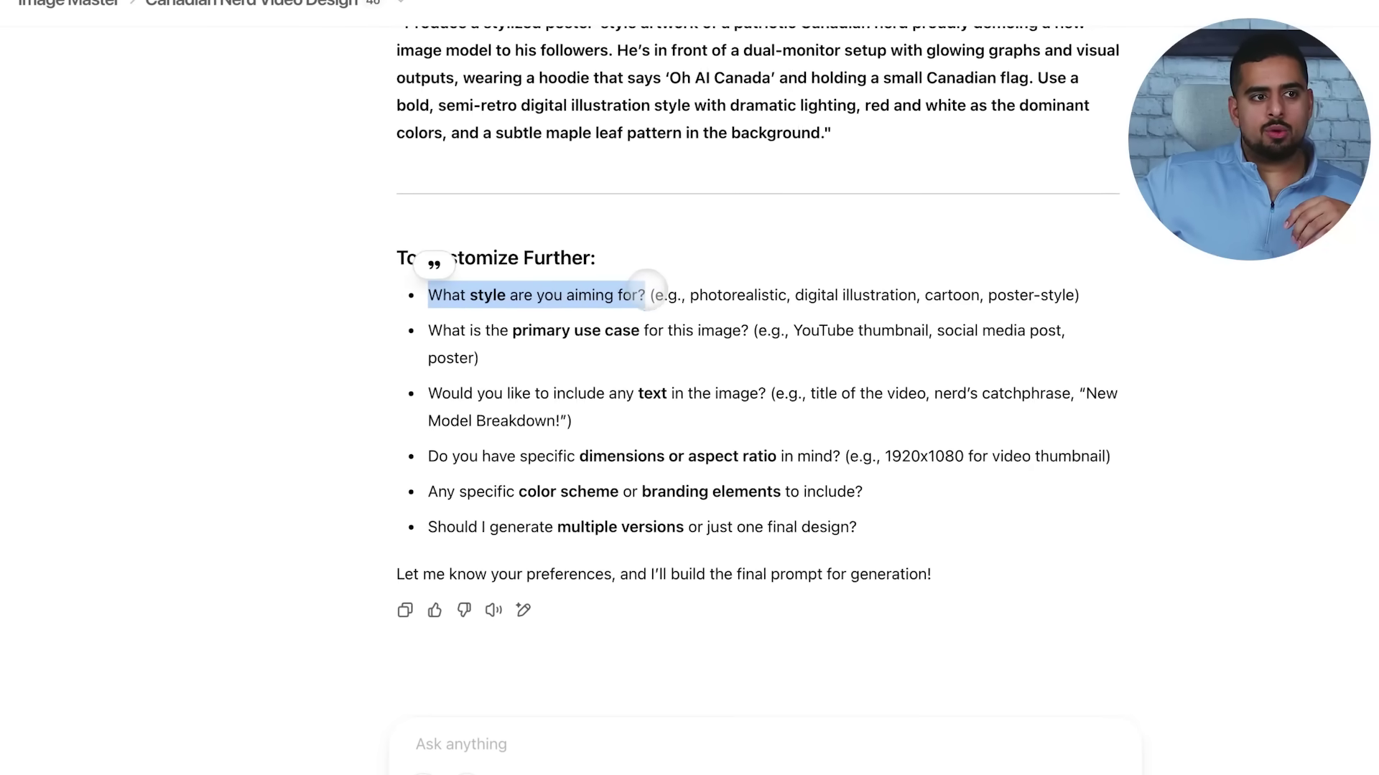
pyautogui.click(641, 306)
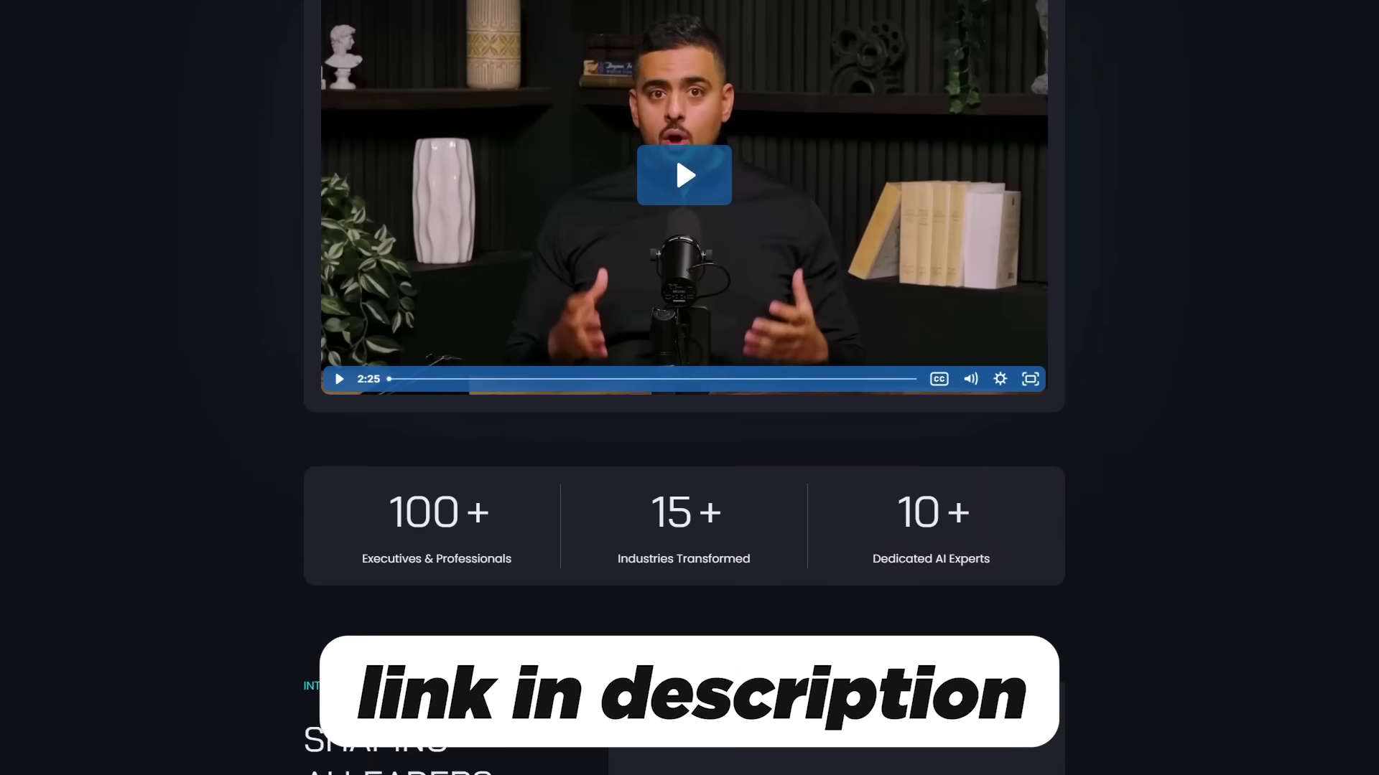
pyautogui.scroll(-9, 683, 388)
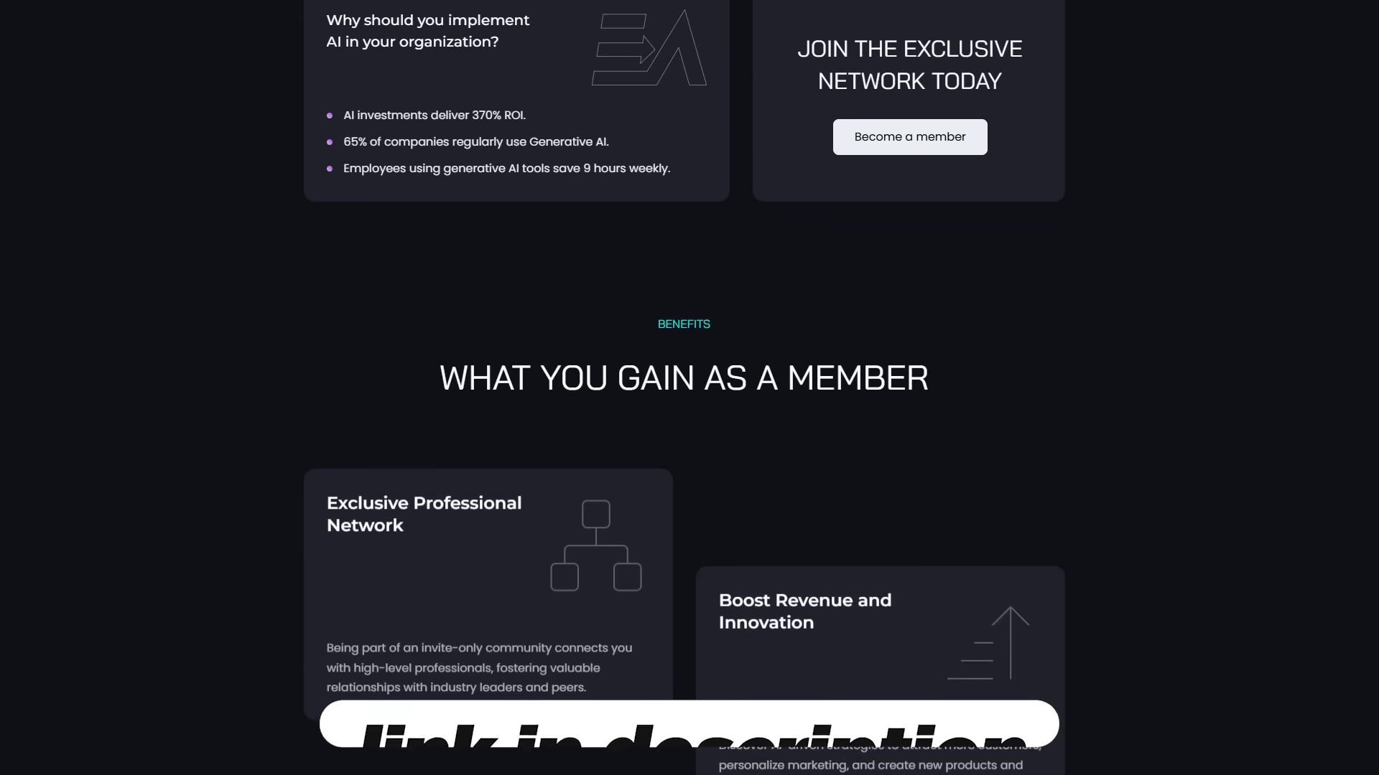